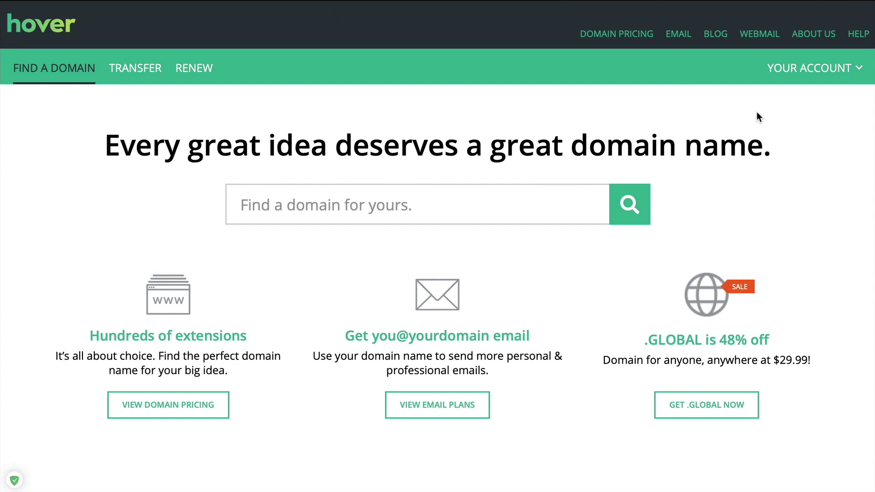
Search Hover for the owner's name as a .com domain to check availability
{"action": "left_click", "coordinate": [368, 202]}
{"action": "type", "text": "thomasmc"}
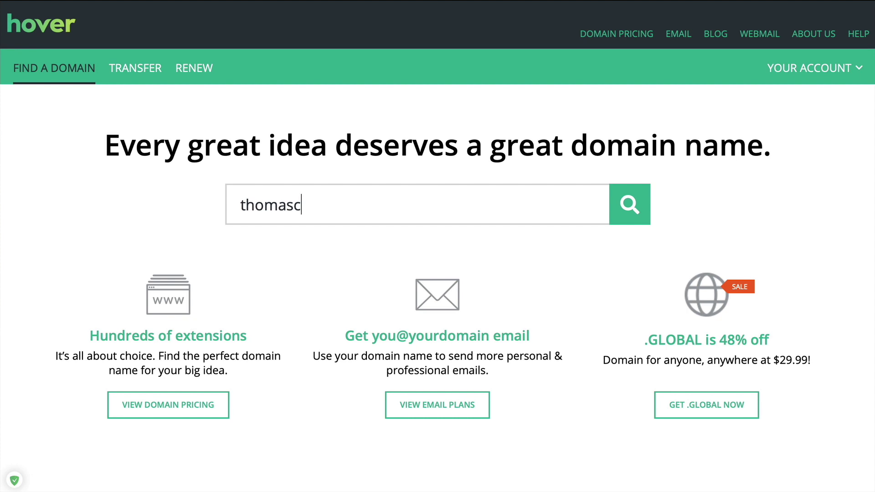
{"action": "key", "text": "BackSpace"}
{"action": "type", "text": "mcgee.com"}
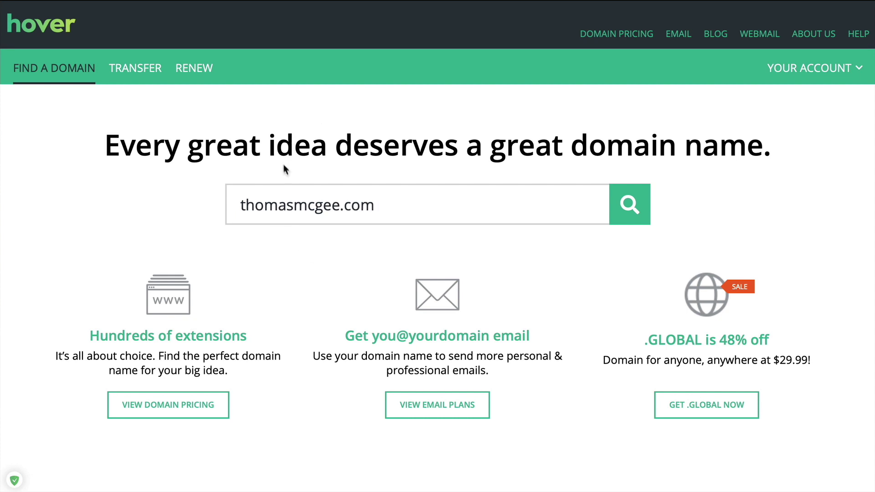
{"action": "key", "text": "Return"}
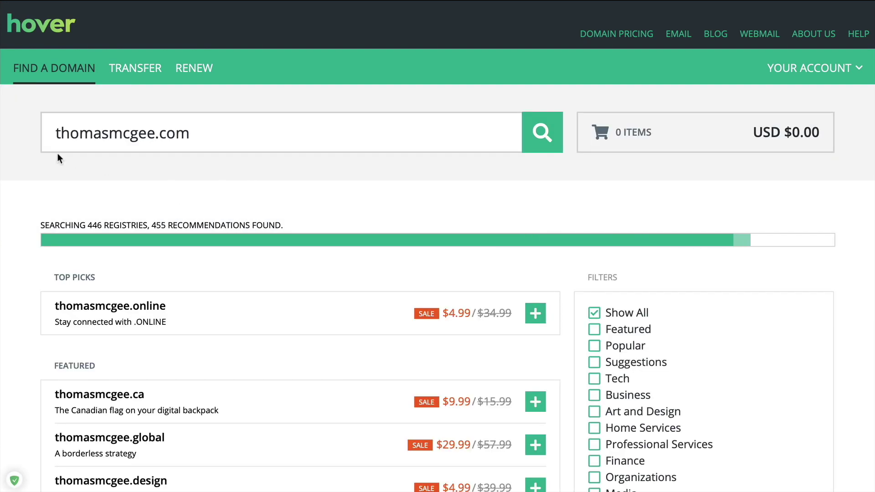
{"action": "scroll", "coordinate": [281, 314], "scroll_direction": "down", "scroll_amount": 4}
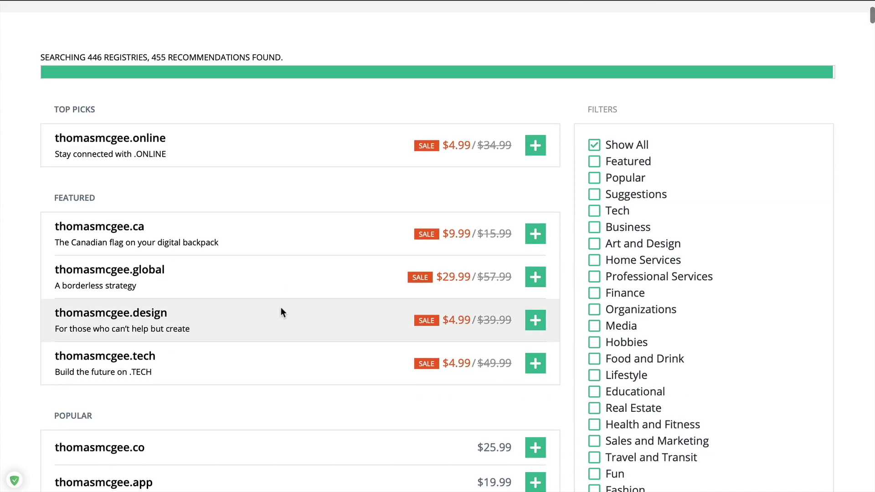
{"action": "scroll", "coordinate": [292, 279], "scroll_direction": "down", "scroll_amount": 5}
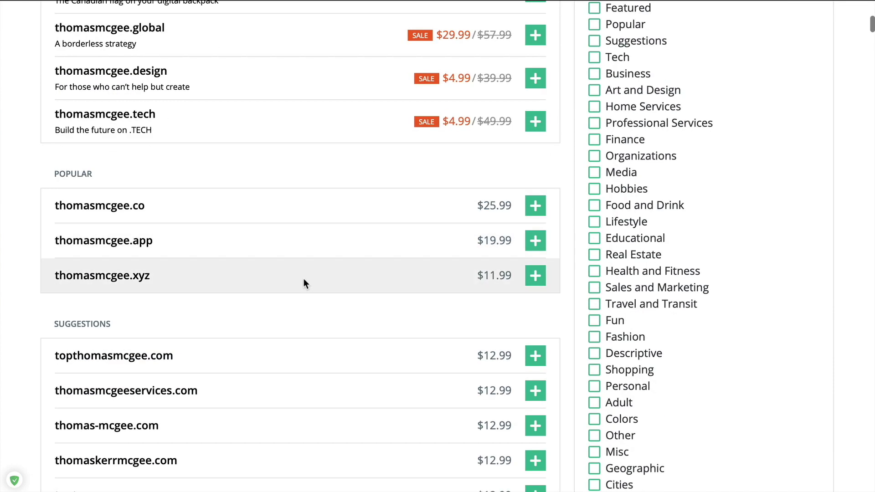
{"action": "scroll", "coordinate": [307, 284], "scroll_direction": "down", "scroll_amount": 7}
{"action": "scroll", "coordinate": [240, 354], "scroll_direction": "down", "scroll_amount": 1}
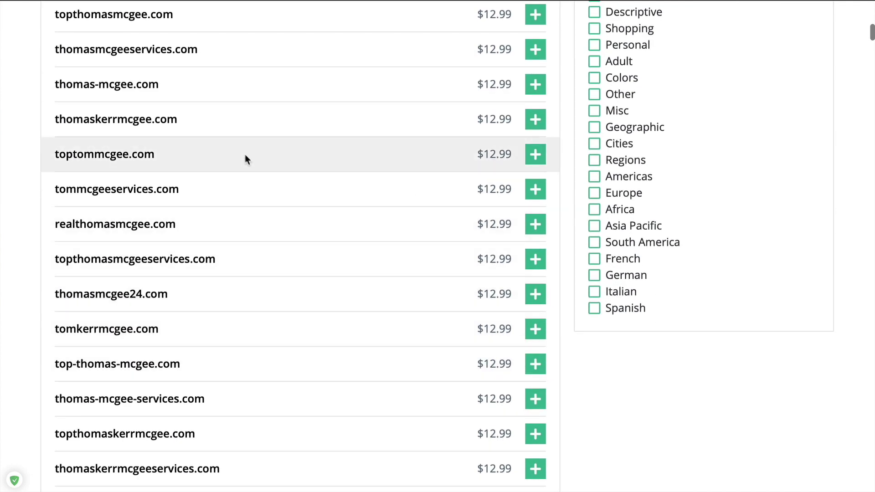
{"action": "scroll", "coordinate": [248, 305], "scroll_direction": "down", "scroll_amount": 3}
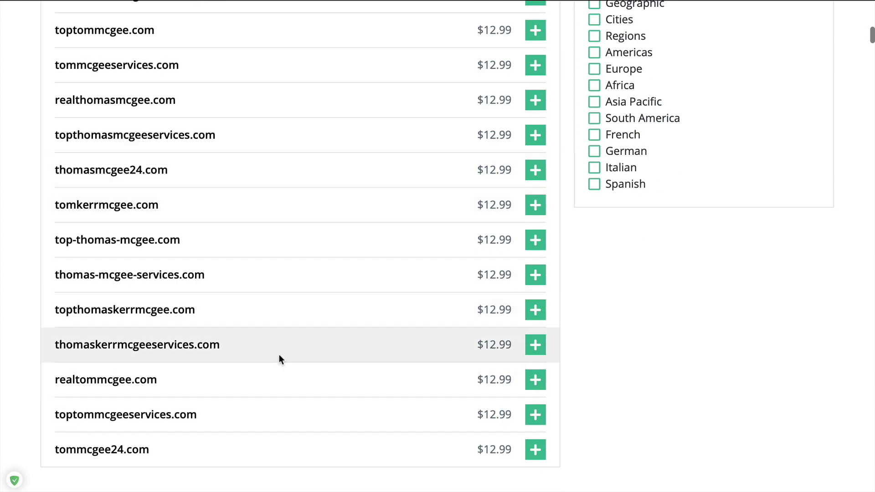
{"action": "scroll", "coordinate": [279, 355], "scroll_direction": "down", "scroll_amount": 3}
{"action": "scroll", "coordinate": [332, 356], "scroll_direction": "down", "scroll_amount": 10}
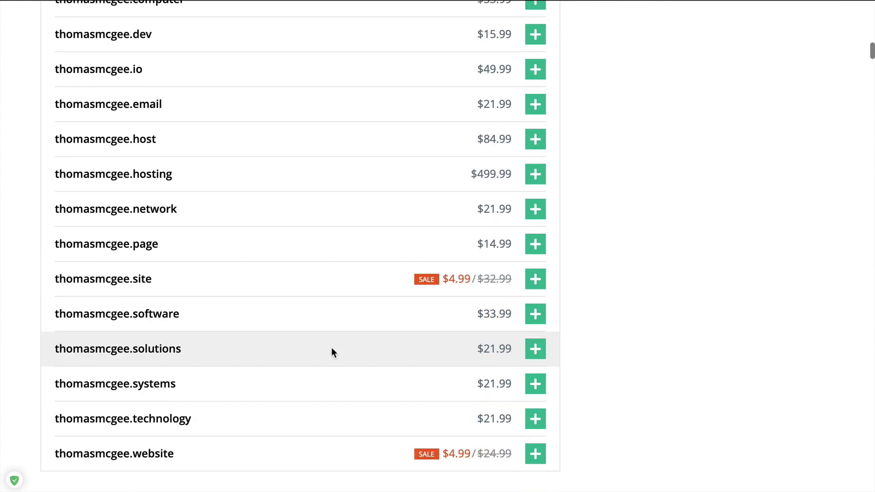
{"action": "scroll", "coordinate": [390, 281], "scroll_direction": "down", "scroll_amount": 8}
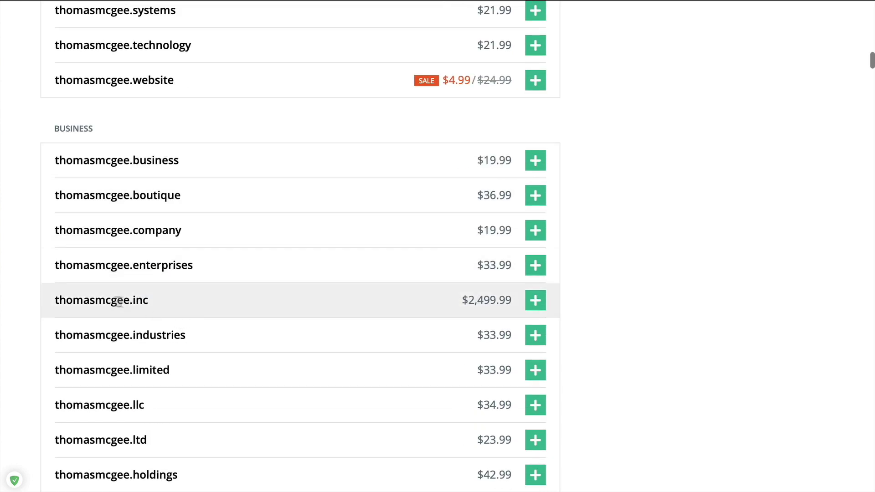
{"action": "left_click_drag", "start_coordinate": [105, 299], "coordinate": [162, 296]}
{"action": "left_click", "coordinate": [254, 303]}
{"action": "scroll", "coordinate": [282, 308], "scroll_direction": "down", "scroll_amount": 5}
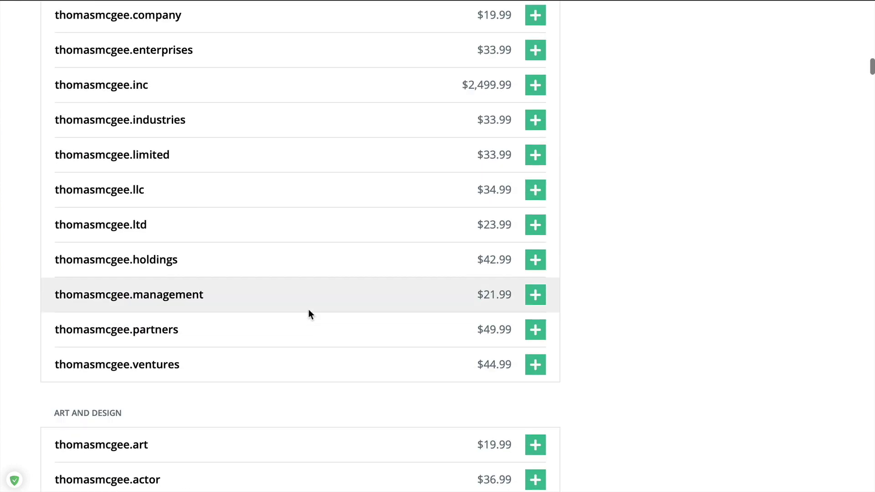
{"action": "scroll", "coordinate": [377, 333], "scroll_direction": "down", "scroll_amount": 13}
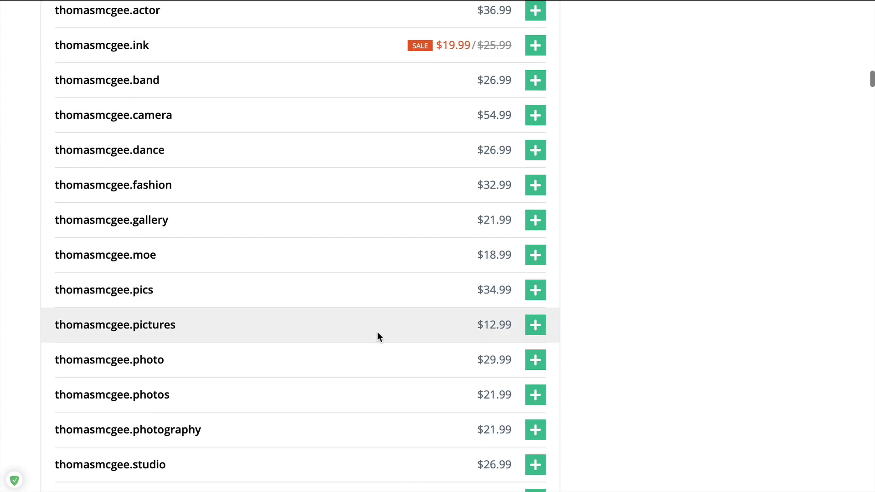
{"action": "scroll", "coordinate": [190, 413], "scroll_direction": "down", "scroll_amount": 1}
{"action": "left_click_drag", "start_coordinate": [73, 194], "coordinate": [140, 194]}
{"action": "left_click", "coordinate": [268, 218]}
{"action": "scroll", "coordinate": [294, 349], "scroll_direction": "down", "scroll_amount": 14}
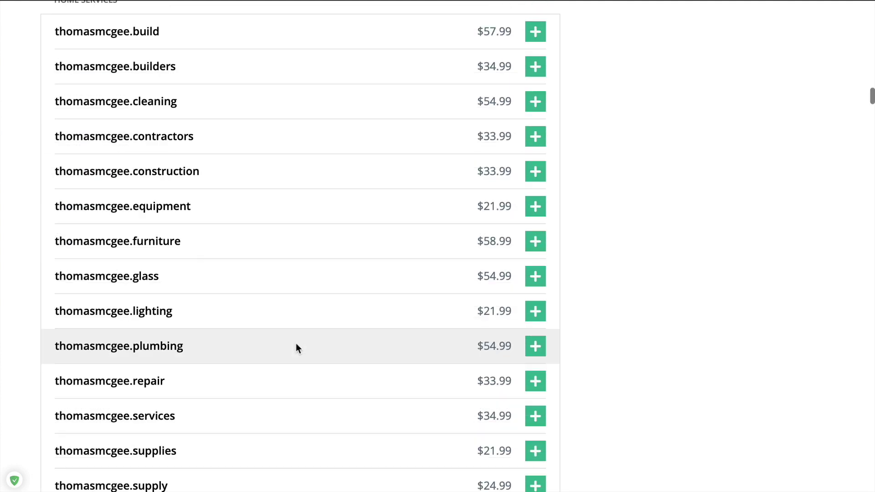
{"action": "scroll", "coordinate": [298, 345], "scroll_direction": "down", "scroll_amount": 12}
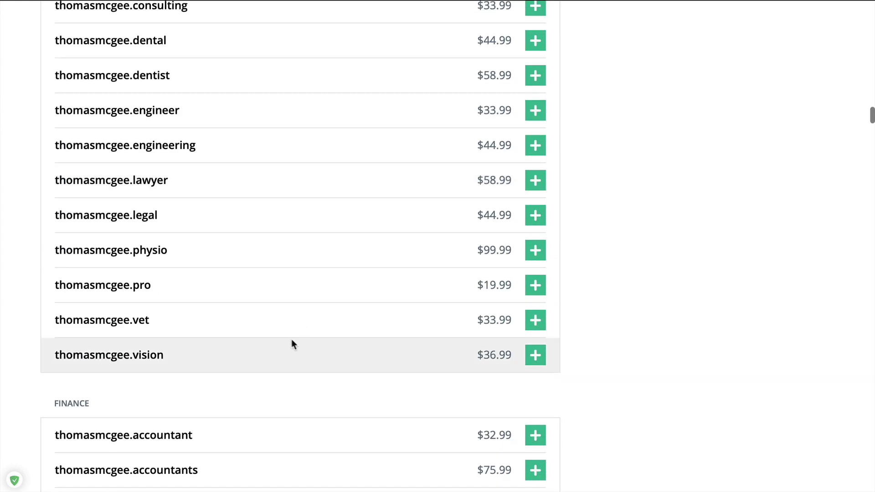
{"action": "scroll", "coordinate": [291, 337], "scroll_direction": "down", "scroll_amount": 9}
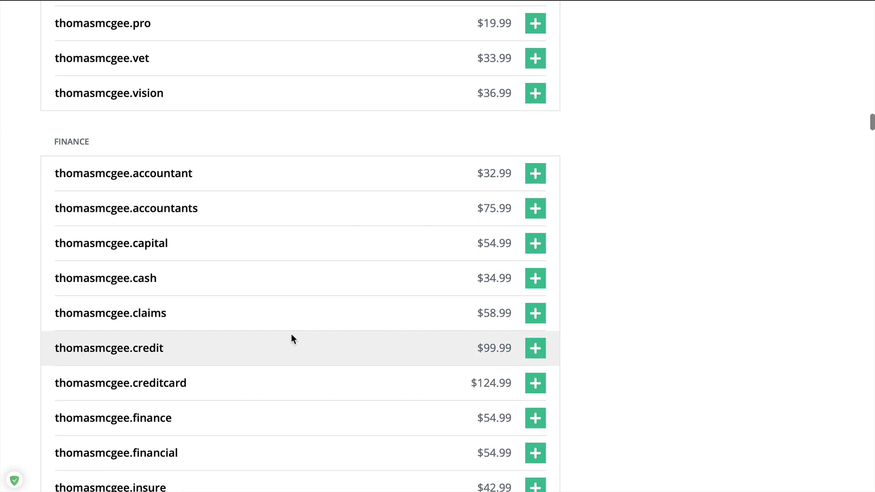
{"action": "scroll", "coordinate": [293, 338], "scroll_direction": "down", "scroll_amount": 14}
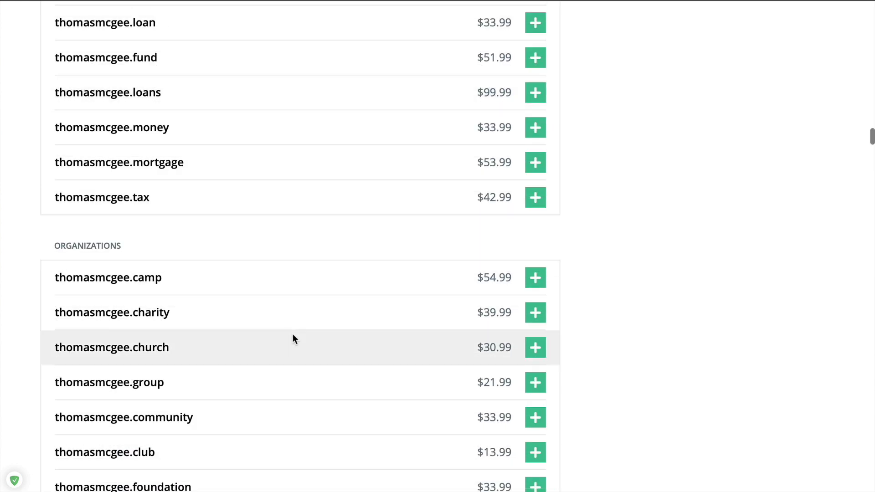
{"action": "scroll", "coordinate": [293, 337], "scroll_direction": "down", "scroll_amount": 7}
{"action": "scroll", "coordinate": [357, 360], "scroll_direction": "up", "scroll_amount": 20}
{"action": "scroll", "coordinate": [357, 359], "scroll_direction": "up", "scroll_amount": 20}
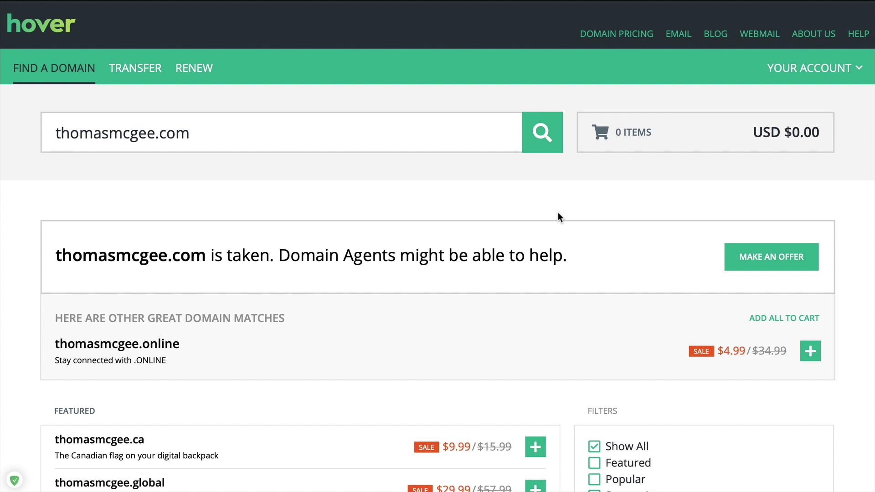
Add the name-based .co domain from the POPULAR list to the cart for $25.99
{"action": "scroll", "coordinate": [518, 164], "scroll_direction": "down", "scroll_amount": 20}
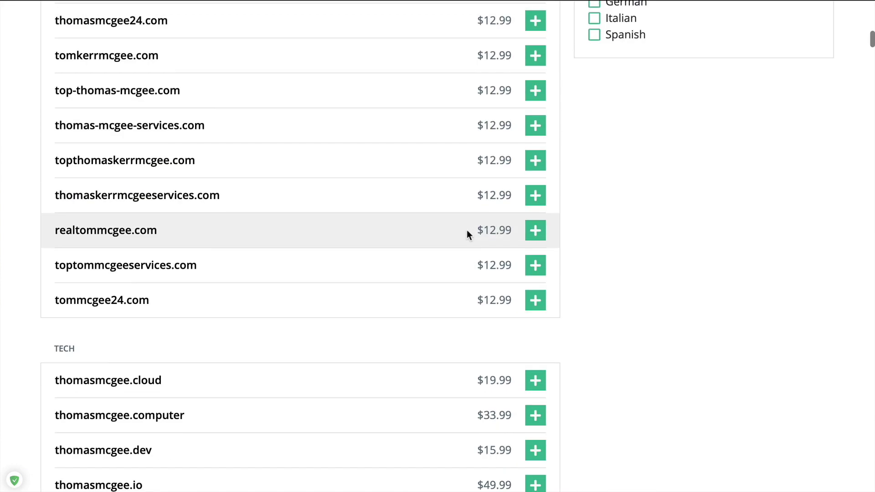
{"action": "scroll", "coordinate": [467, 233], "scroll_direction": "up", "scroll_amount": 5}
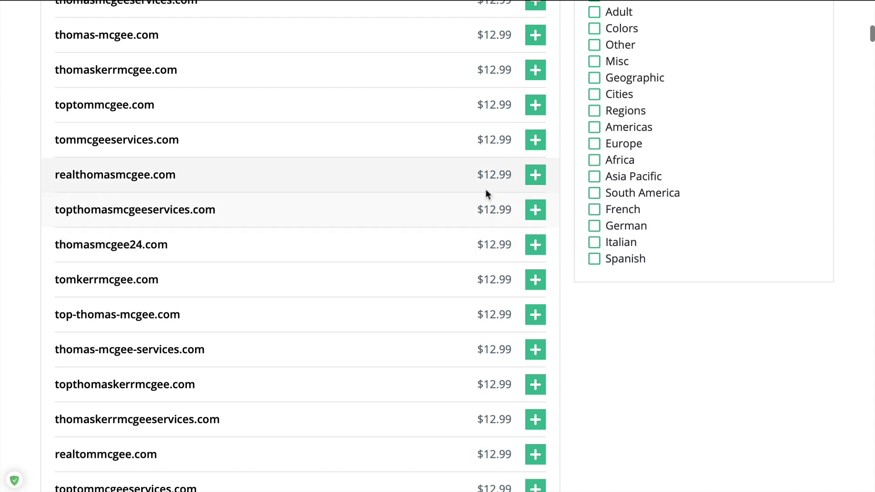
{"action": "left_click_drag", "start_coordinate": [477, 175], "coordinate": [515, 174]}
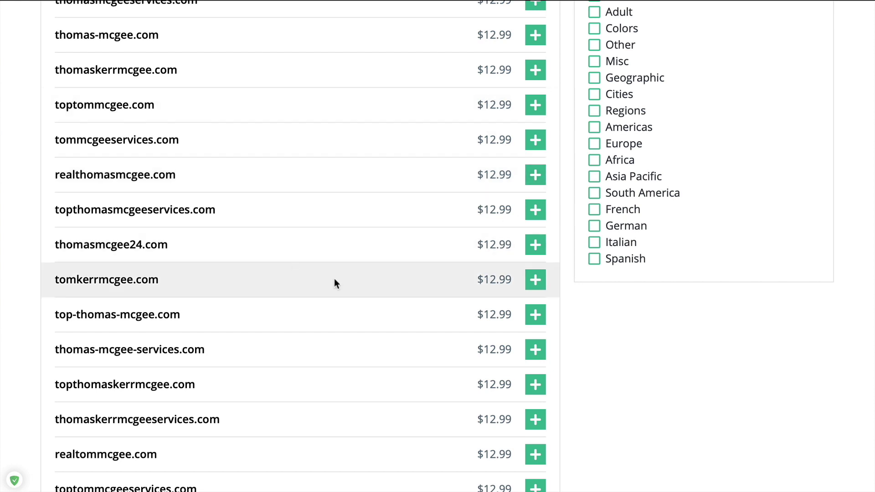
{"action": "scroll", "coordinate": [405, 279], "scroll_direction": "down", "scroll_amount": 5}
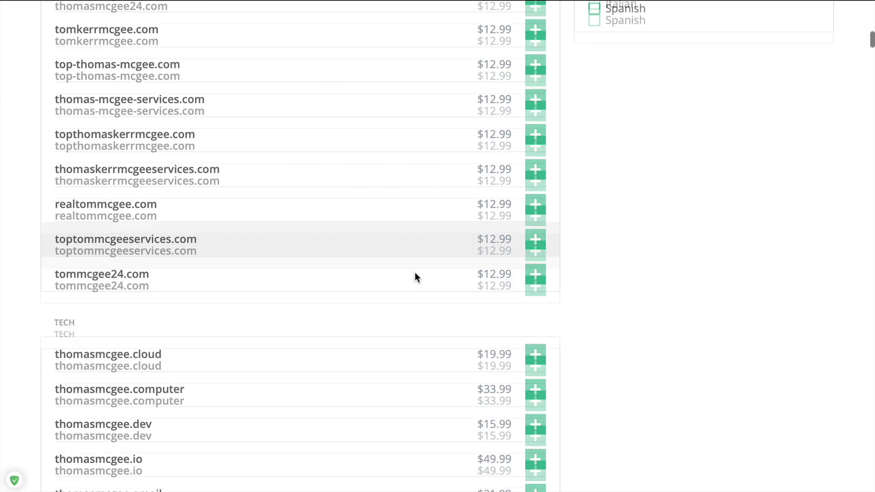
{"action": "scroll", "coordinate": [379, 291], "scroll_direction": "up", "scroll_amount": 10}
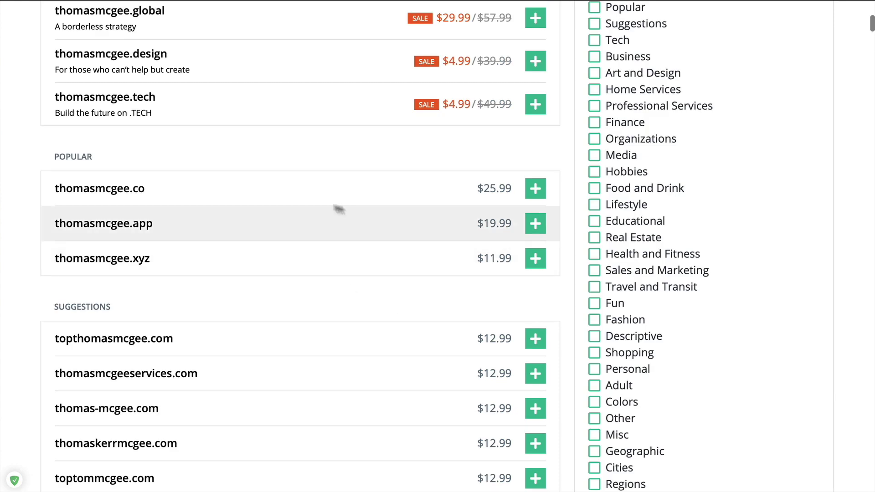
{"action": "left_click_drag", "start_coordinate": [150, 188], "coordinate": [72, 188]}
{"action": "left_click", "coordinate": [159, 164]}
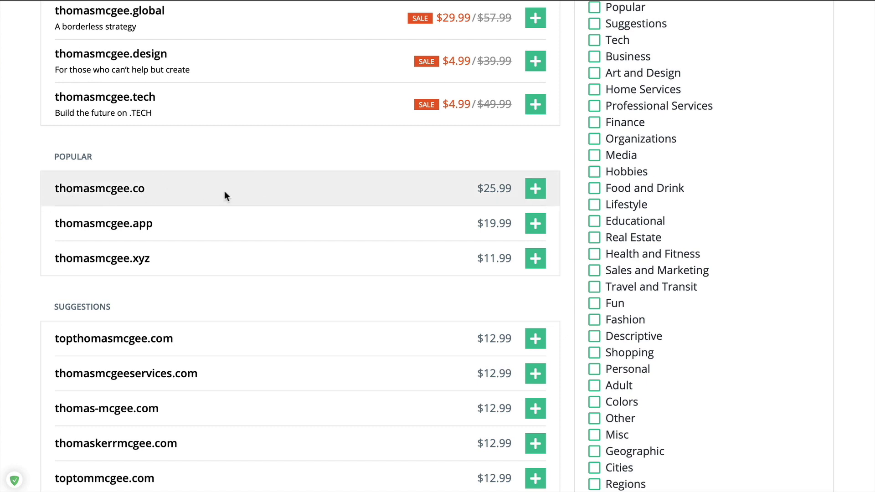
{"action": "left_click", "coordinate": [536, 188]}
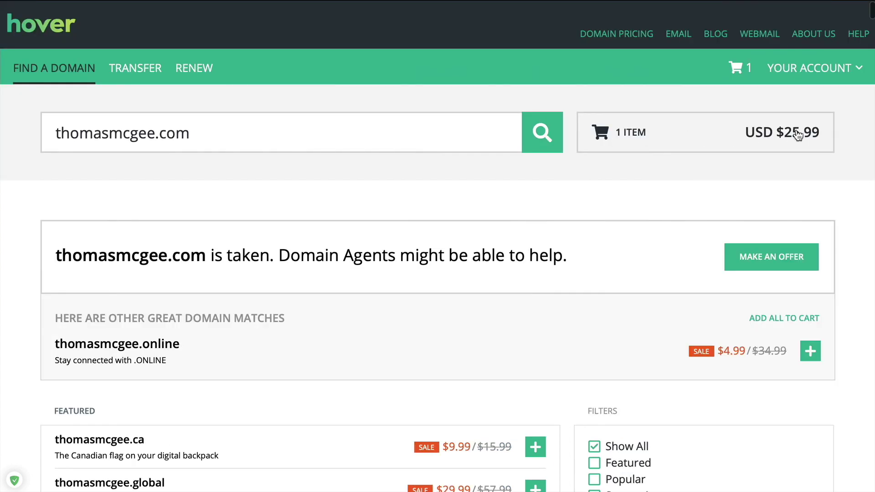
In the cart, keep the 1-year registration for the .co domain and complete checkout
{"action": "left_click", "coordinate": [796, 134]}
{"action": "scroll", "coordinate": [743, 337], "scroll_direction": "down", "scroll_amount": 1}
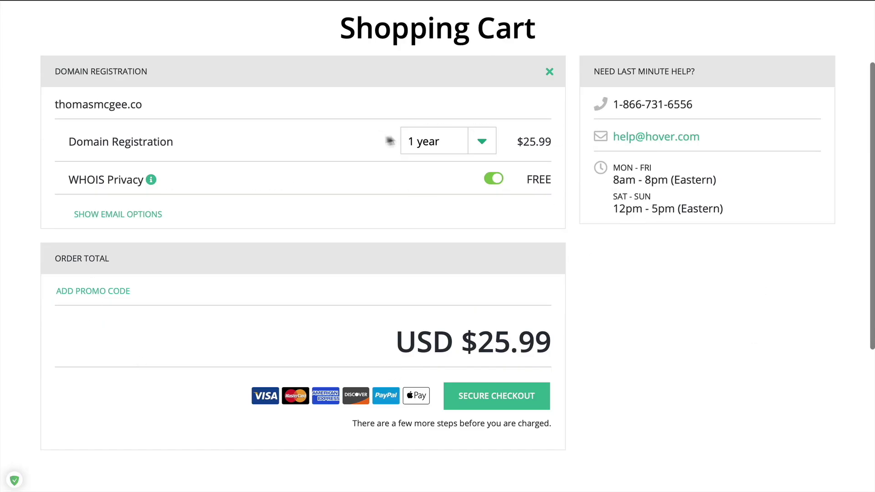
{"action": "left_click", "coordinate": [483, 143]}
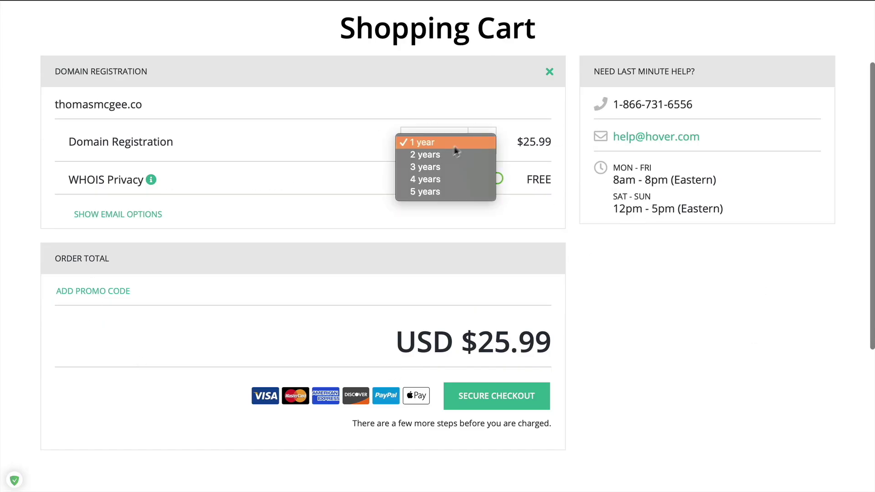
{"action": "left_click", "coordinate": [654, 240]}
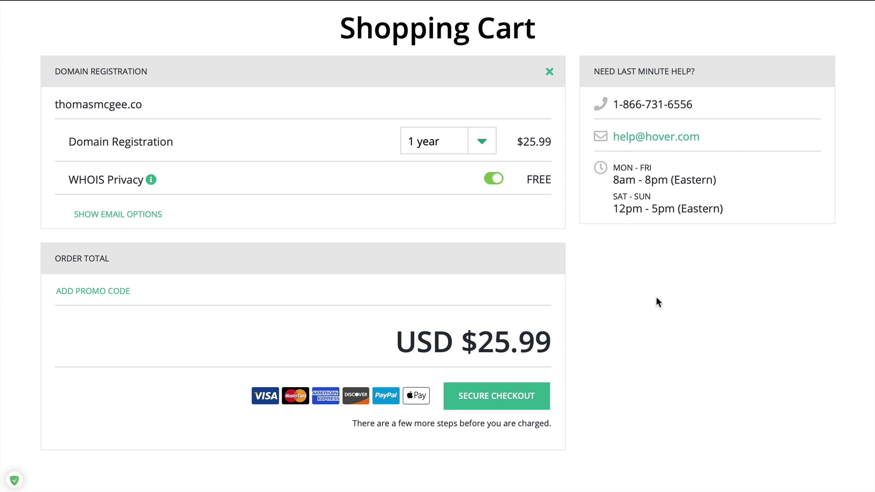
{"action": "scroll", "coordinate": [722, 322], "scroll_direction": "down", "scroll_amount": 3}
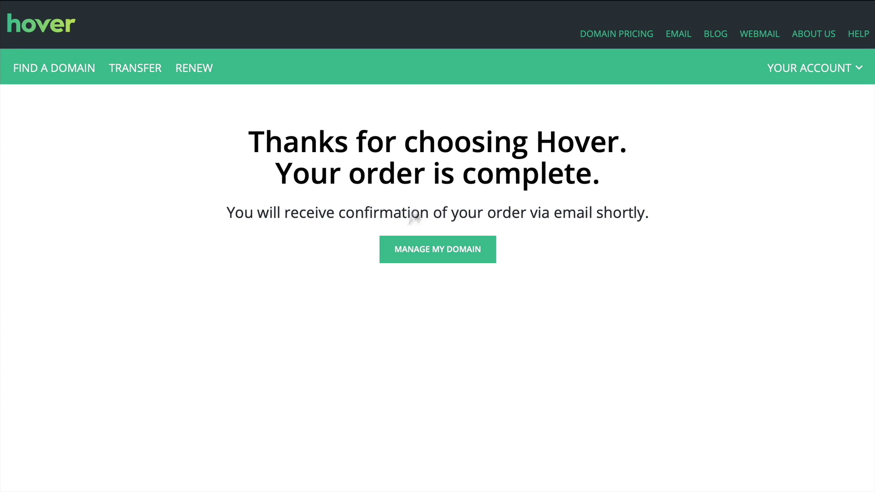
Open the new .co domain's management page and launch Presentation Assistant
{"action": "left_click", "coordinate": [458, 256]}
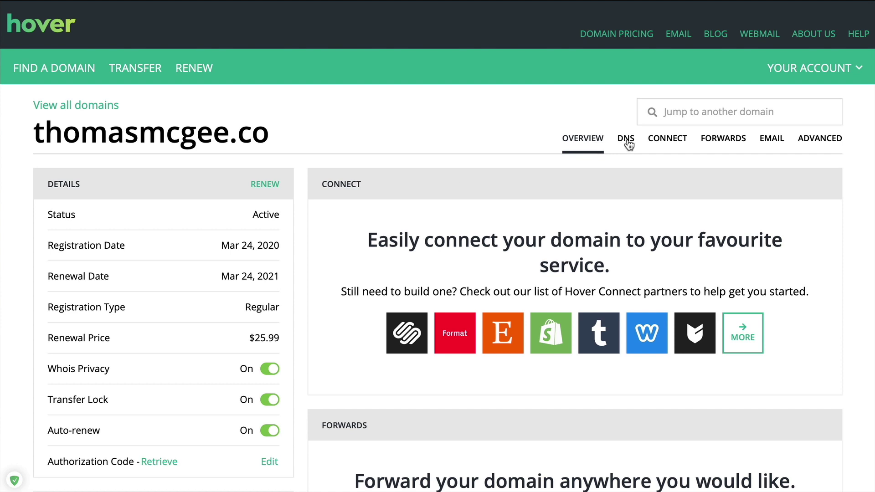
{"action": "key", "text": "super+space"}
{"action": "type", "text": "prese"}
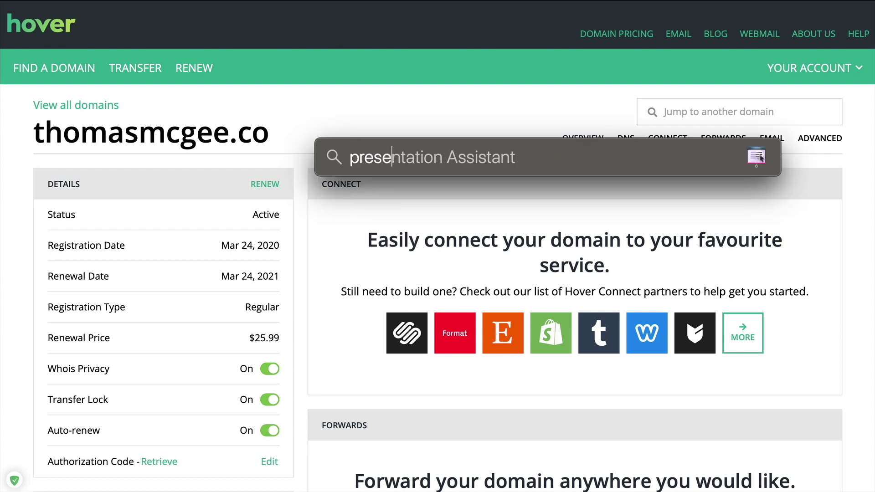
{"action": "key", "text": "Return"}
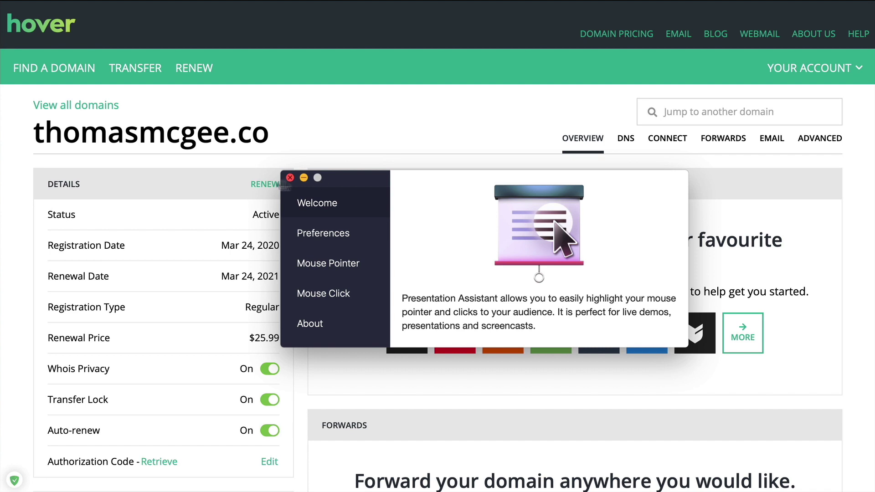
Close Presentation Assistant and show the domain's A, MX and CNAME DNS records
{"action": "left_click", "coordinate": [290, 178]}
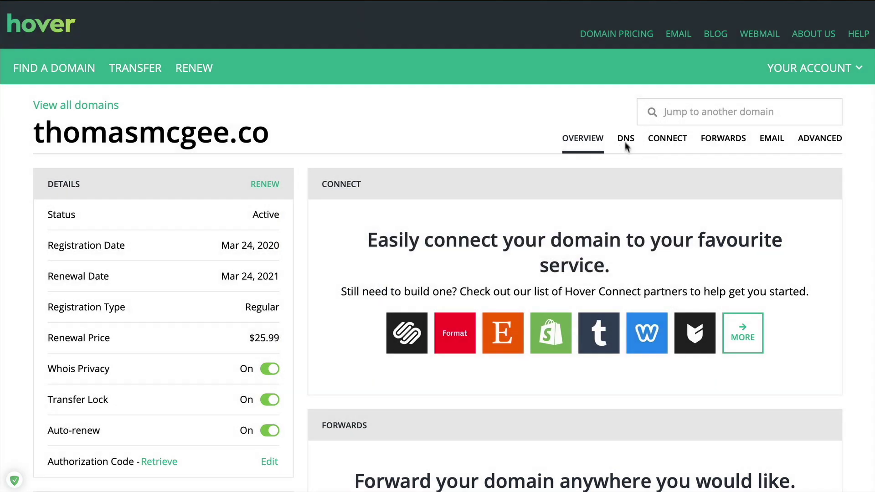
{"action": "left_click", "coordinate": [626, 139]}
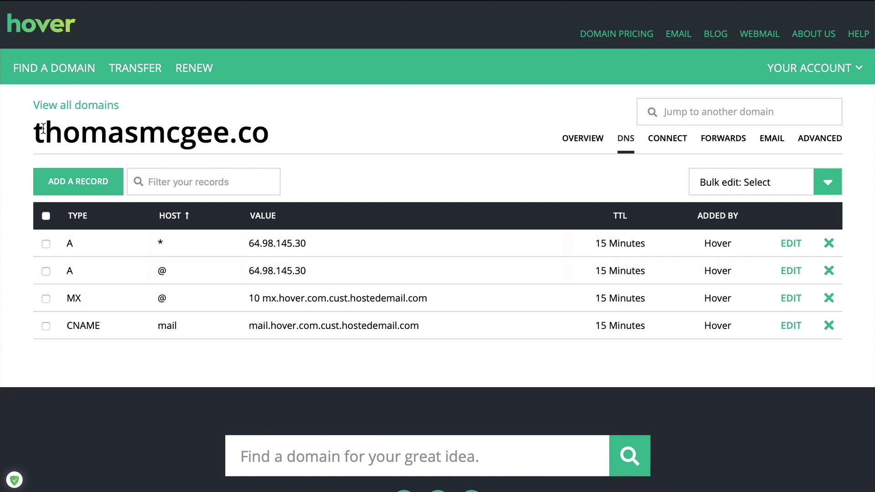
{"action": "left_click_drag", "start_coordinate": [34, 132], "coordinate": [279, 139]}
{"action": "left_click", "coordinate": [286, 144]}
Go to rightly.tv/cloudways in a new tab to reach the Cloudways sign-up page
{"action": "key", "text": "super+t"}
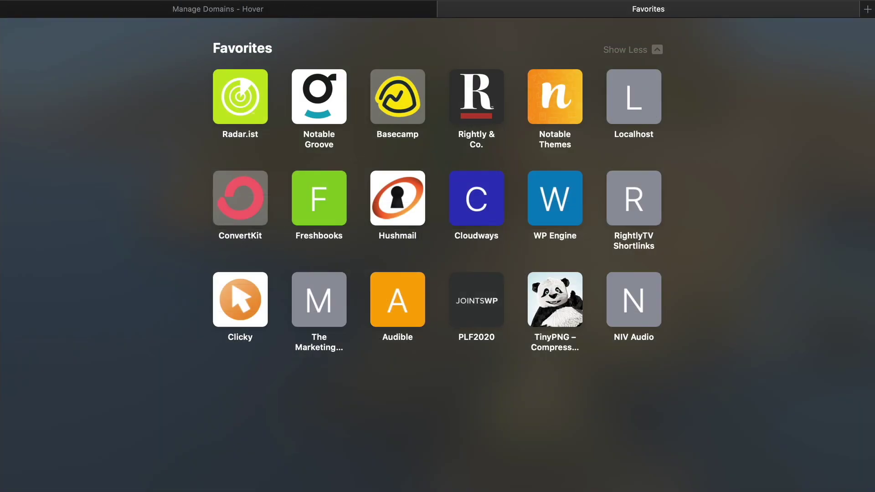
{"action": "type", "text": "rightly.tv/"}
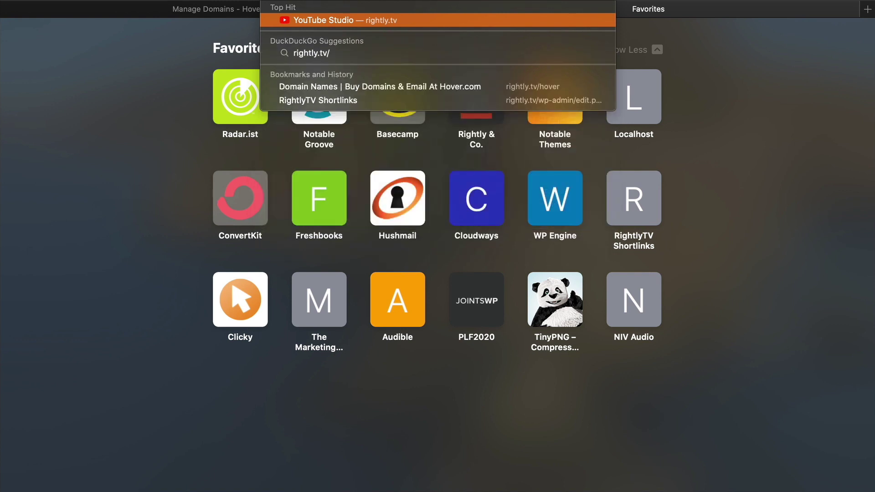
{"action": "type", "text": "cloudways"}
{"action": "key", "text": "Return"}
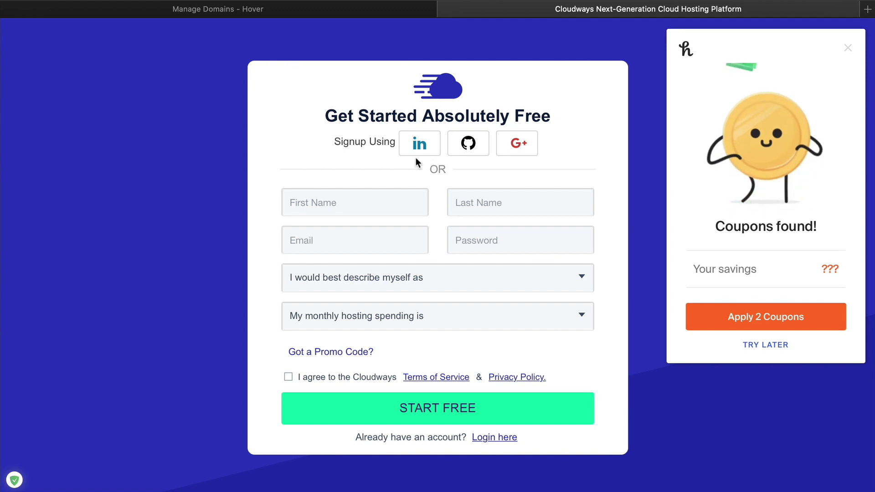
Dismiss the Honey coupon popup on the Cloudways page
{"action": "left_click", "coordinate": [847, 48]}
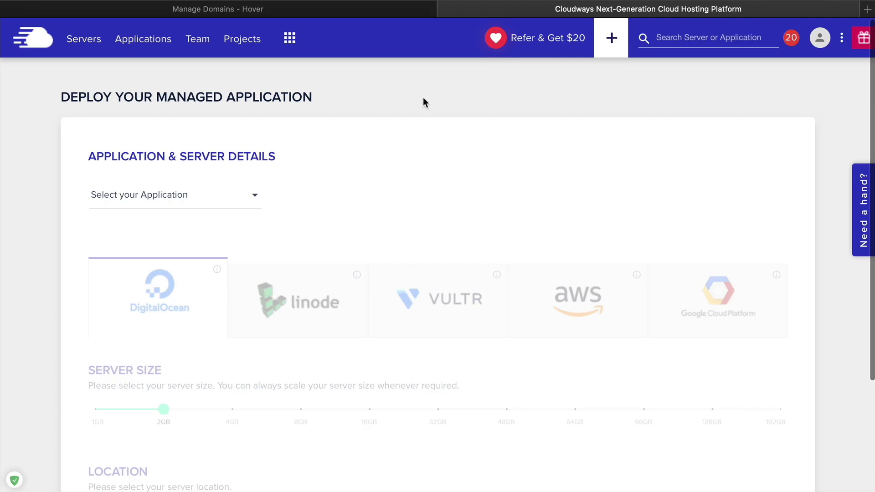
Choose WordPress Version 5.3 and name the app and server RightlyTV Demo
{"action": "scroll", "coordinate": [516, 178], "scroll_direction": "down", "scroll_amount": 3}
{"action": "scroll", "coordinate": [515, 177], "scroll_direction": "up", "scroll_amount": 3}
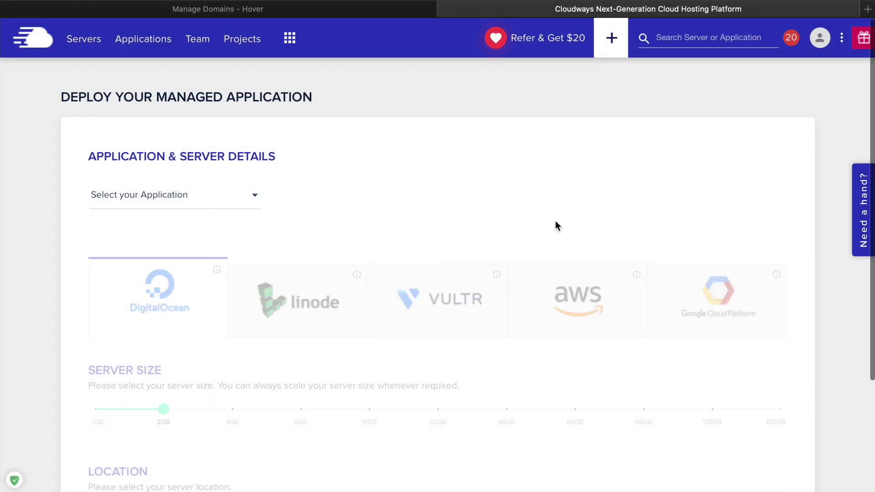
{"action": "scroll", "coordinate": [556, 224], "scroll_direction": "down", "scroll_amount": 3}
{"action": "scroll", "coordinate": [554, 205], "scroll_direction": "up", "scroll_amount": 3}
{"action": "left_click", "coordinate": [248, 195]}
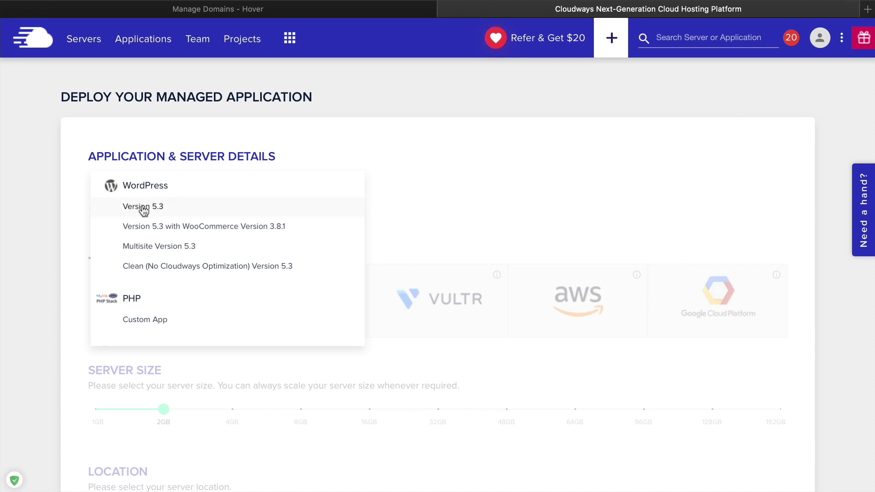
{"action": "left_click", "coordinate": [174, 208]}
{"action": "left_click", "coordinate": [333, 201]}
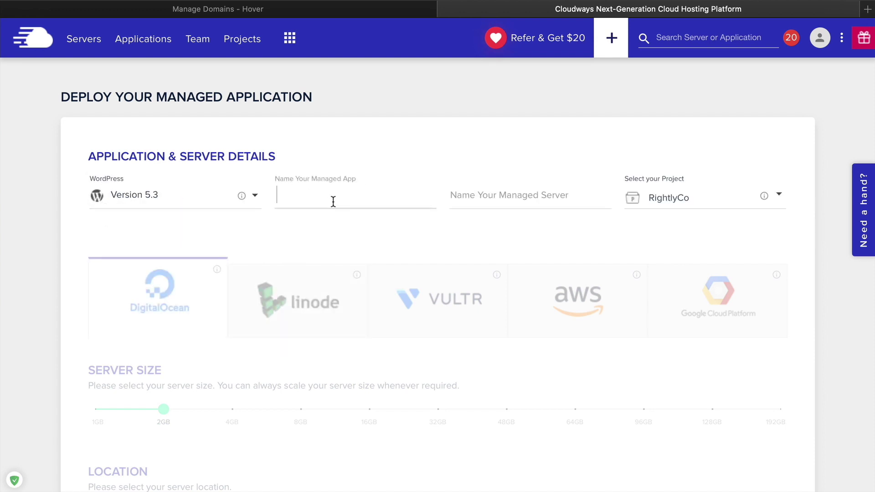
{"action": "type", "text": "RightlyTV Demo"}
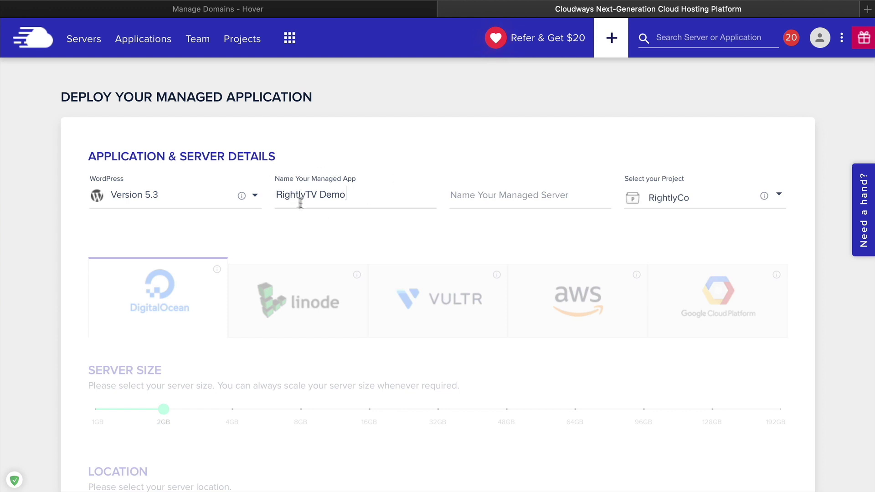
{"action": "left_click", "coordinate": [540, 198]}
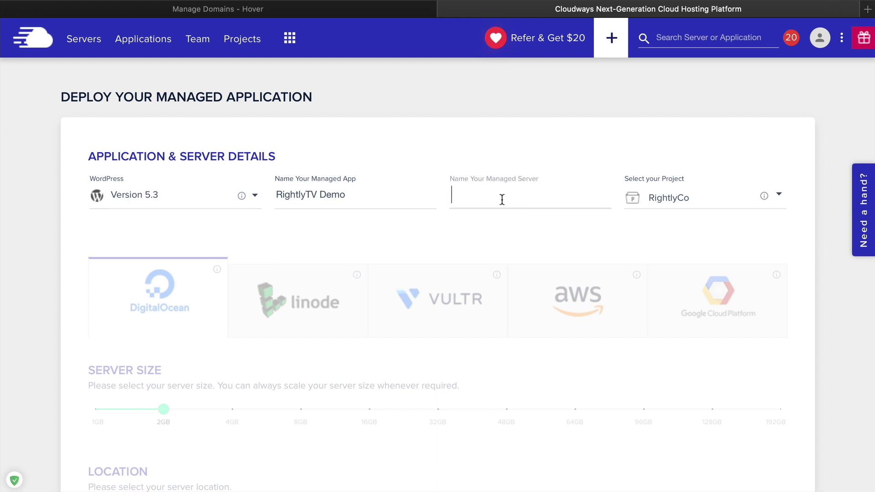
{"action": "type", "text": "RightlyTV Demo"}
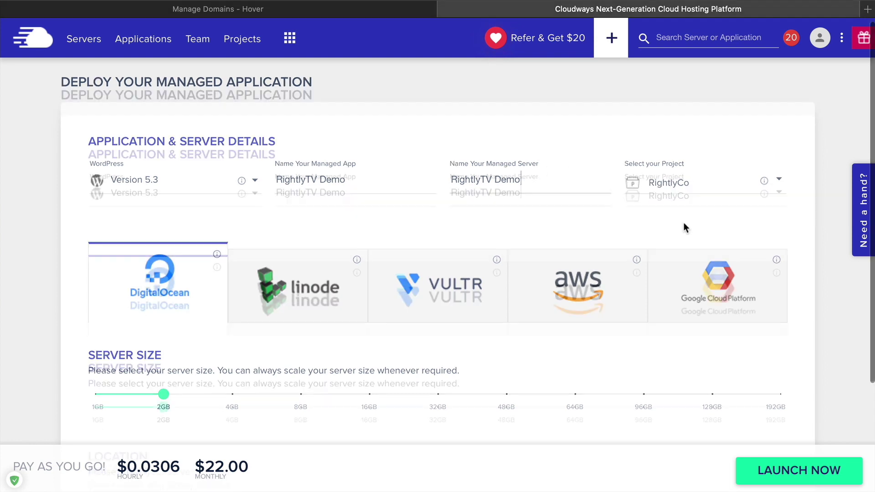
Compare the Linode, Vultr, AWS and Google Cloud options, then pick DigitalOcean at 1GB
{"action": "scroll", "coordinate": [684, 223], "scroll_direction": "down", "scroll_amount": 3}
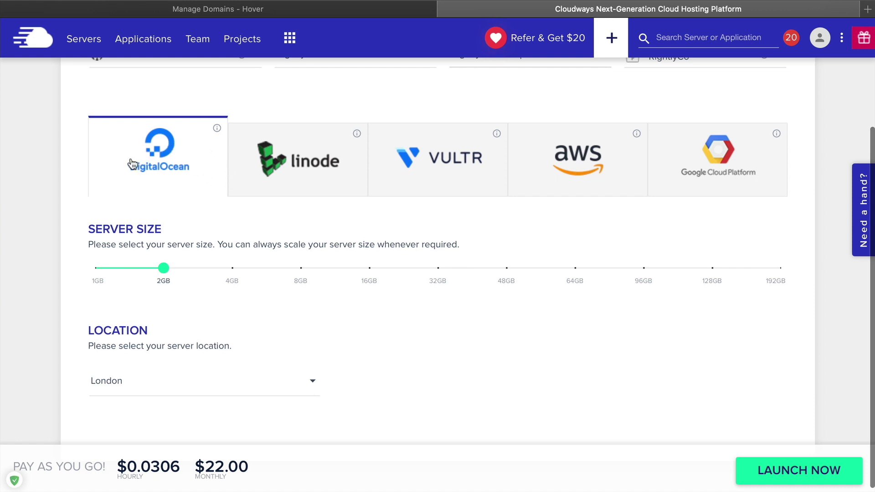
{"action": "left_click", "coordinate": [294, 172]}
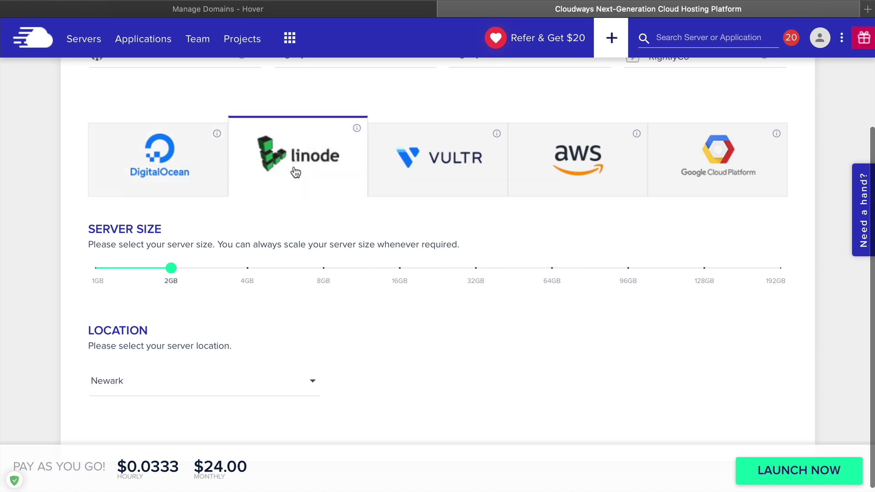
{"action": "left_click", "coordinate": [468, 163]}
{"action": "left_click", "coordinate": [590, 164]}
{"action": "left_click", "coordinate": [731, 163]}
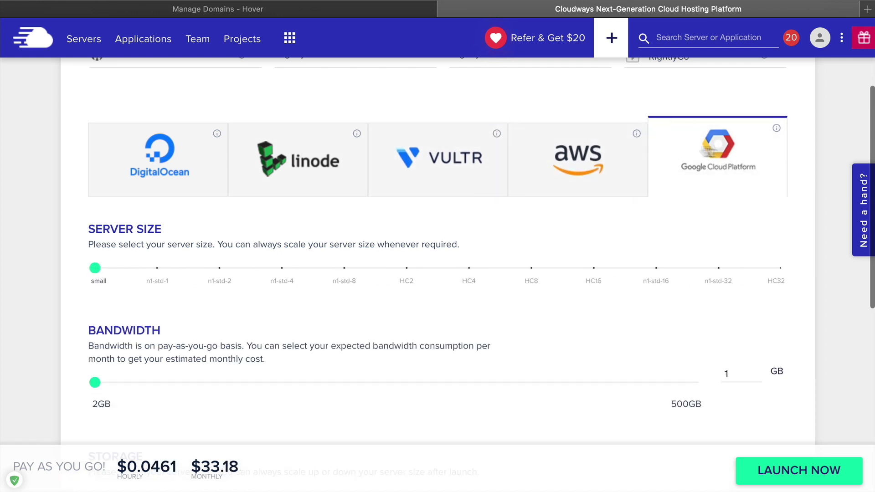
{"action": "left_click", "coordinate": [122, 155]}
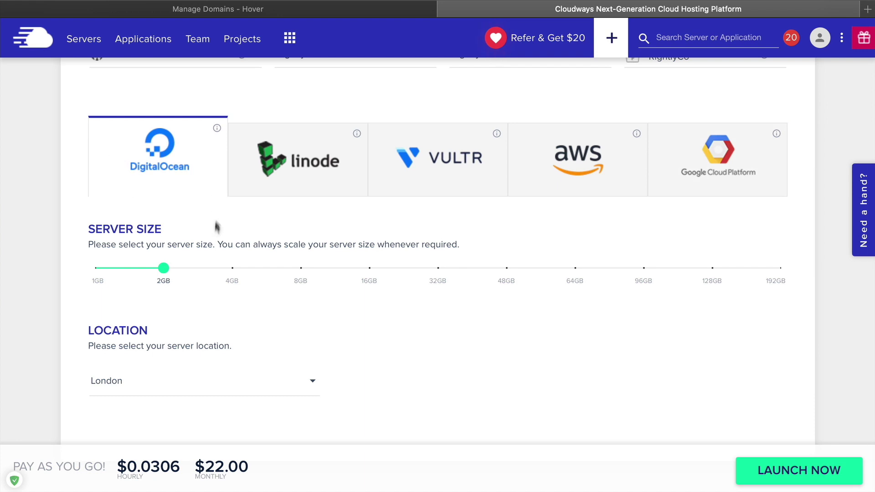
{"action": "mouse_move", "coordinate": [163, 281]}
{"action": "left_click_drag", "start_coordinate": [163, 269], "coordinate": [93, 272]}
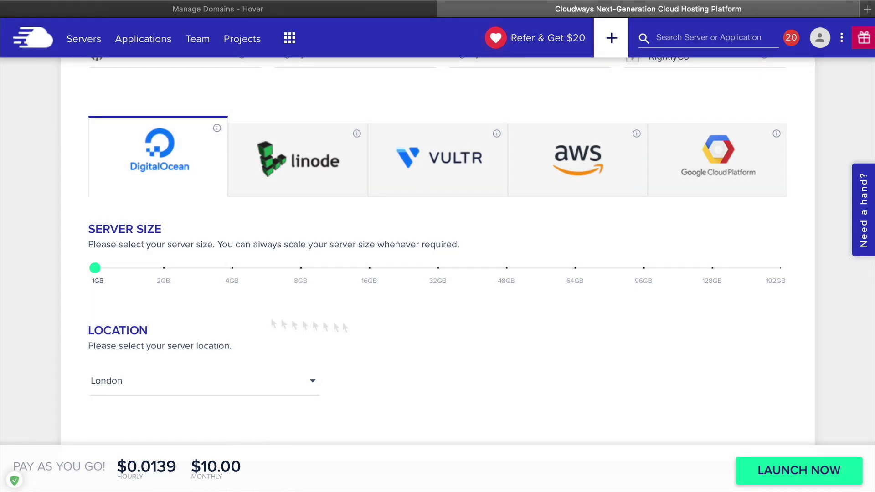
Bring up the list of server locations
{"action": "scroll", "coordinate": [539, 332], "scroll_direction": "down", "scroll_amount": 1}
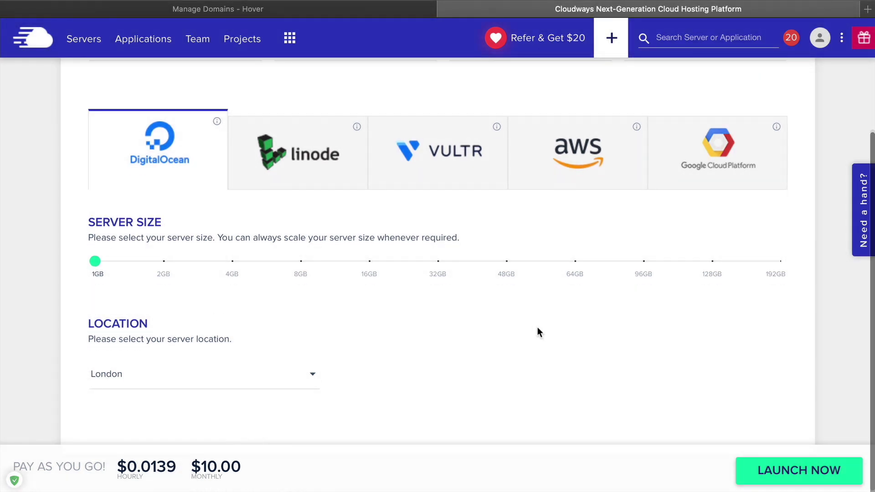
{"action": "left_click", "coordinate": [216, 381]}
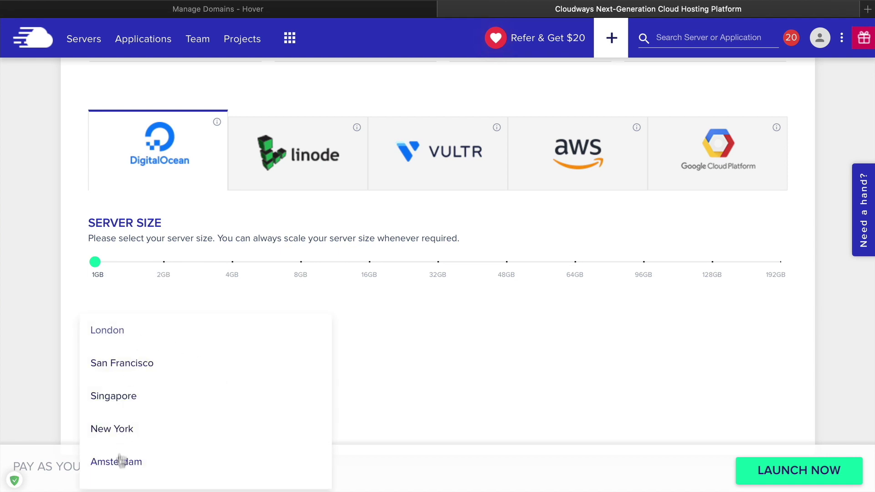
{"action": "scroll", "coordinate": [224, 398], "scroll_direction": "down", "scroll_amount": 2}
{"action": "scroll", "coordinate": [224, 397], "scroll_direction": "up", "scroll_amount": 2}
{"action": "scroll", "coordinate": [225, 397], "scroll_direction": "down", "scroll_amount": 2}
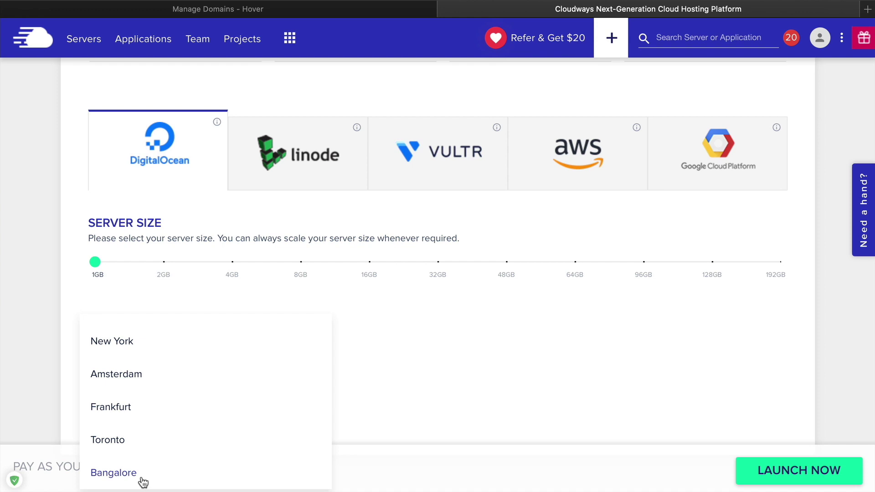
{"action": "scroll", "coordinate": [142, 479], "scroll_direction": "up", "scroll_amount": 2}
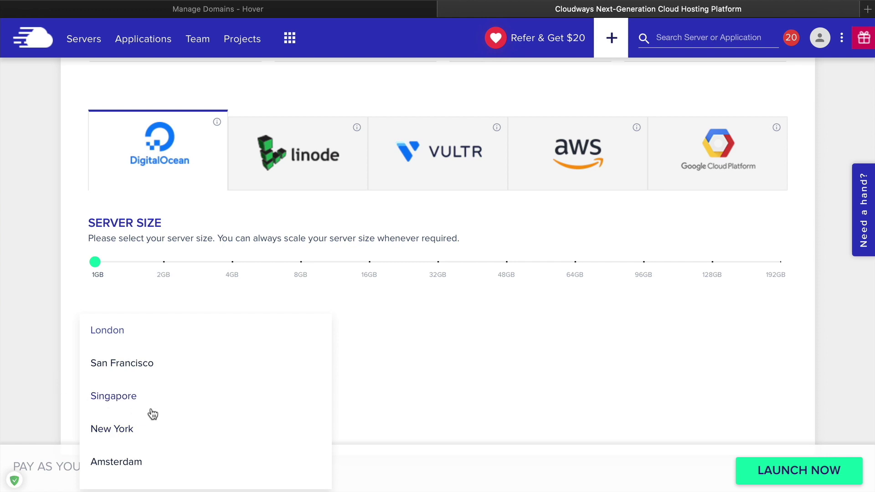
Deploy the app in San Francisco and open its live WordPress site in a new tab
{"action": "left_click", "coordinate": [121, 364]}
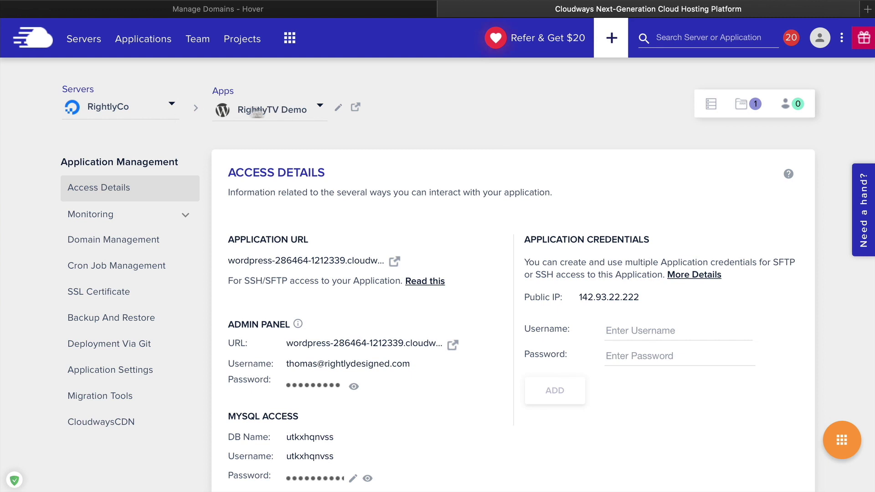
{"action": "scroll", "coordinate": [635, 249], "scroll_direction": "down", "scroll_amount": 3}
{"action": "scroll", "coordinate": [634, 248], "scroll_direction": "up", "scroll_amount": 3}
{"action": "scroll", "coordinate": [570, 208], "scroll_direction": "down", "scroll_amount": 2}
{"action": "scroll", "coordinate": [571, 208], "scroll_direction": "up", "scroll_amount": 2}
{"action": "scroll", "coordinate": [459, 315], "scroll_direction": "down", "scroll_amount": 3}
{"action": "scroll", "coordinate": [461, 317], "scroll_direction": "up", "scroll_amount": 3}
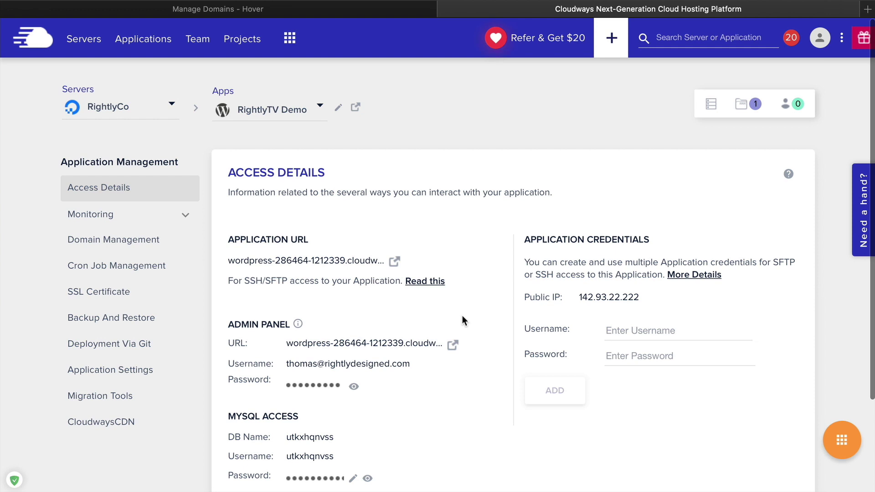
{"action": "left_click", "coordinate": [395, 263]}
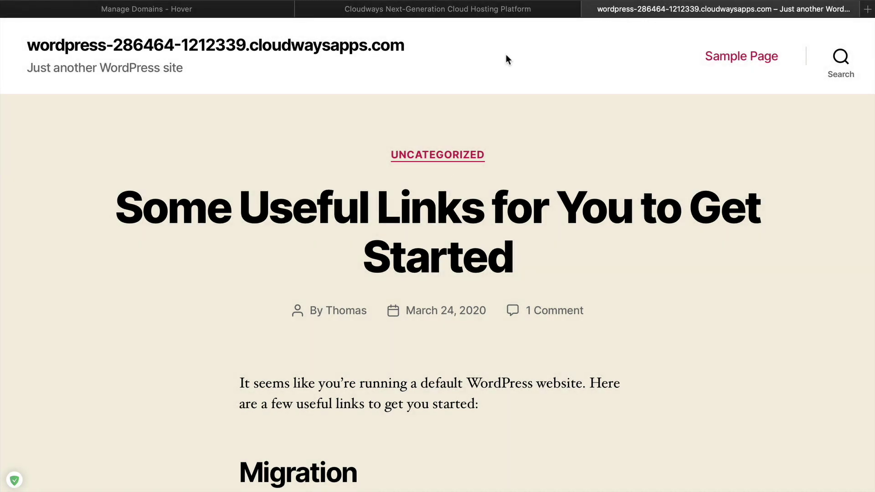
Open the WordPress admin dashboard and copy the admin username from Cloudways
{"action": "left_click", "coordinate": [590, 9]}
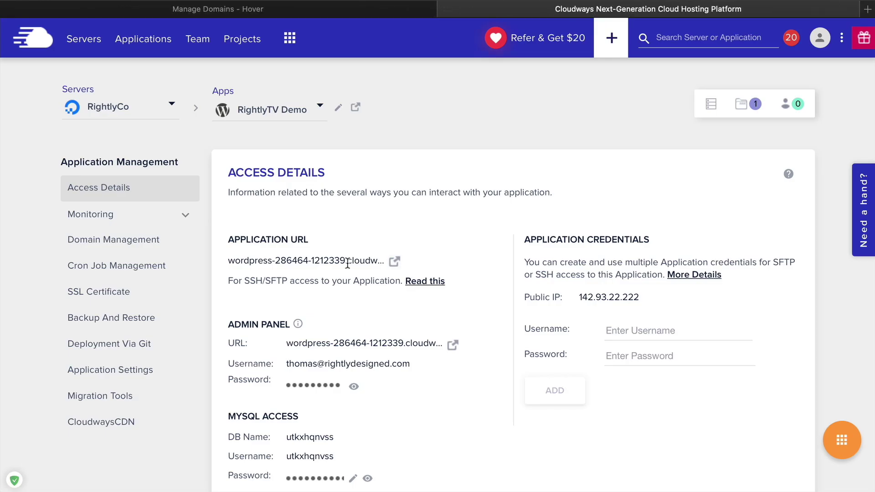
{"action": "scroll", "coordinate": [347, 264], "scroll_direction": "down", "scroll_amount": 3}
{"action": "scroll", "coordinate": [401, 287], "scroll_direction": "up", "scroll_amount": 2}
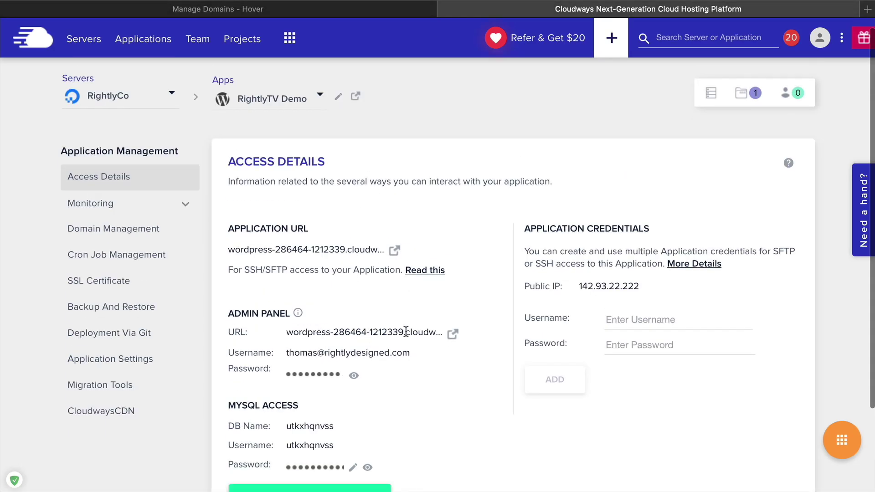
{"action": "left_click", "coordinate": [454, 336]}
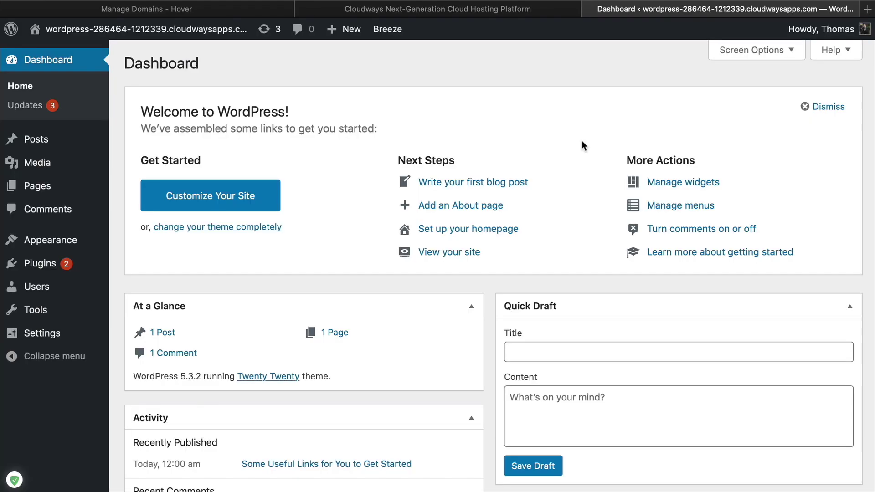
{"action": "left_click", "coordinate": [512, 11]}
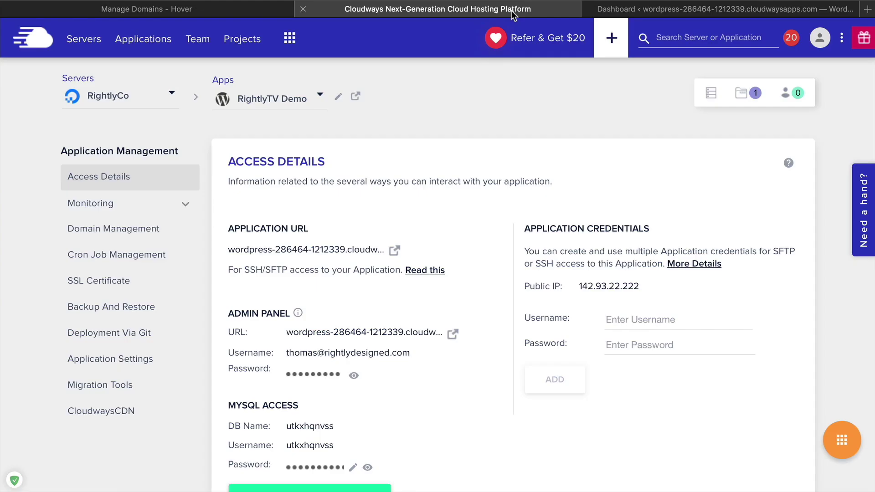
{"action": "left_click", "coordinate": [330, 355]}
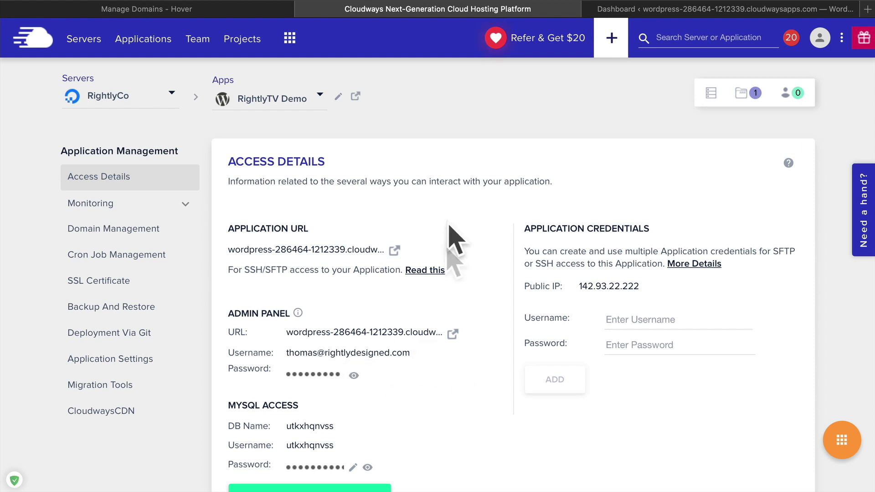
{"action": "left_click", "coordinate": [696, 10]}
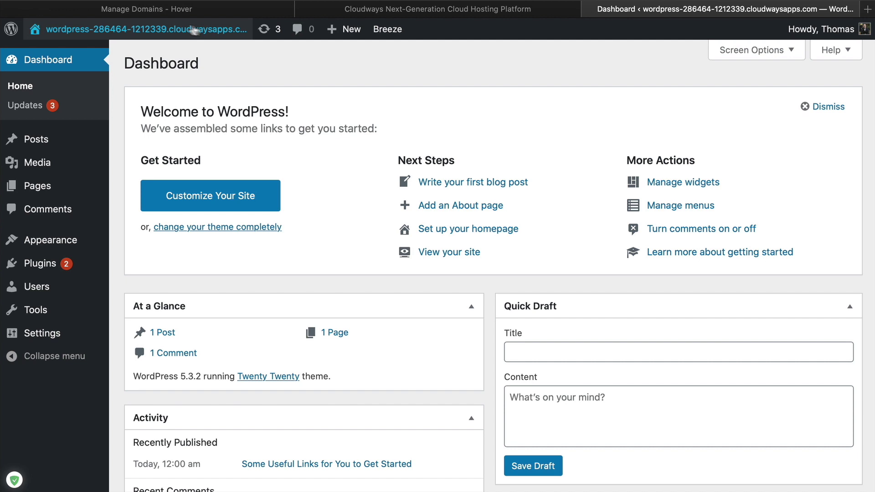
View the sample post, return to the Dashboard, and dismiss the Welcome to WordPress panel
{"action": "left_click", "coordinate": [154, 38]}
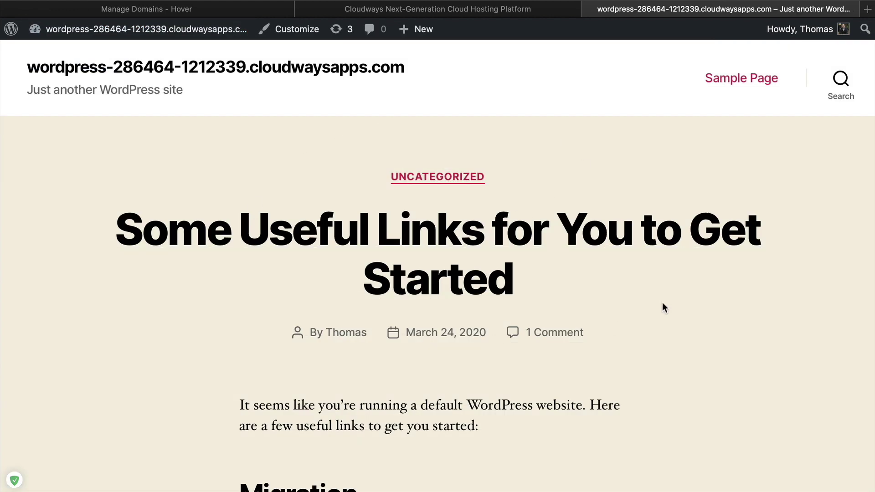
{"action": "scroll", "coordinate": [664, 307], "scroll_direction": "down", "scroll_amount": 20}
{"action": "scroll", "coordinate": [665, 306], "scroll_direction": "up", "scroll_amount": 5}
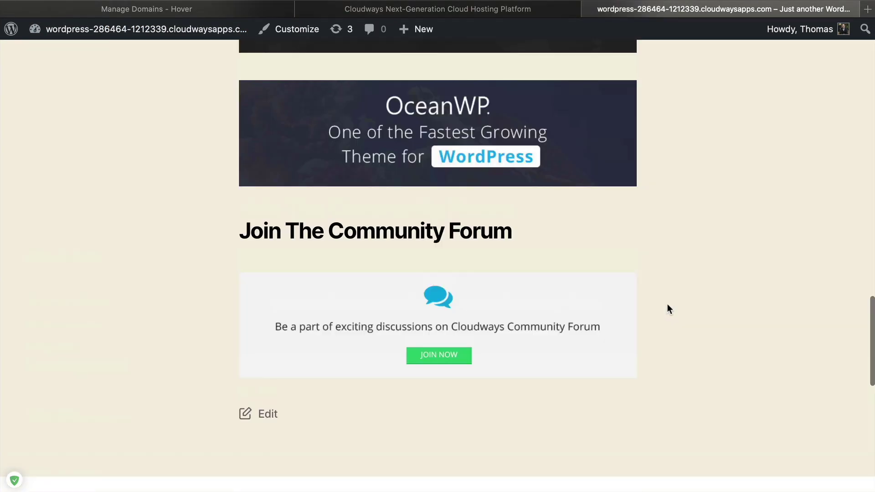
{"action": "scroll", "coordinate": [667, 308], "scroll_direction": "up", "scroll_amount": 20}
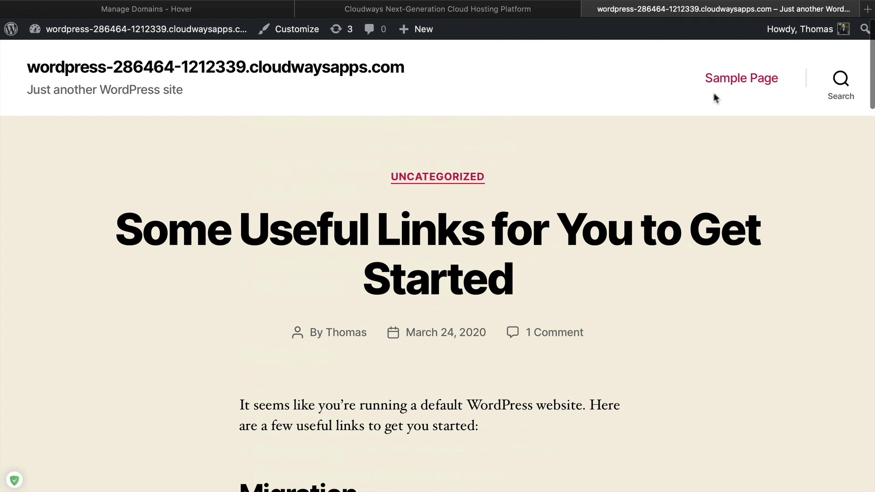
{"action": "mouse_move", "coordinate": [183, 35]}
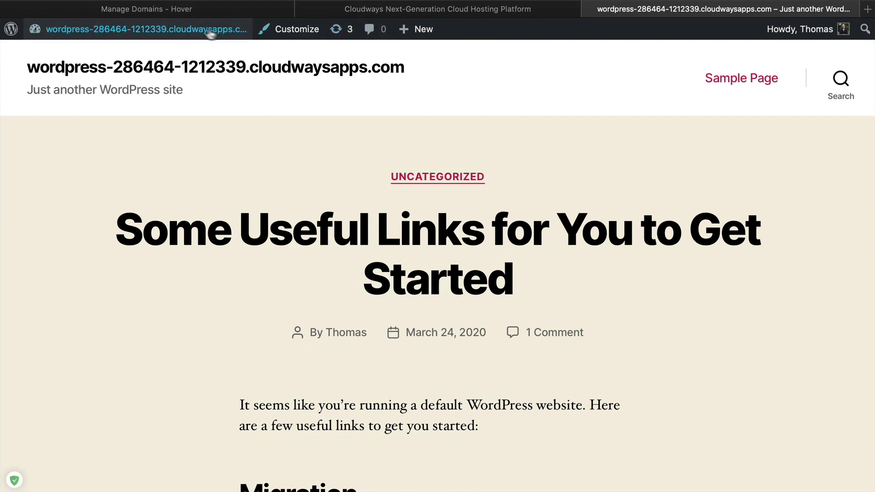
{"action": "left_click", "coordinate": [201, 32]}
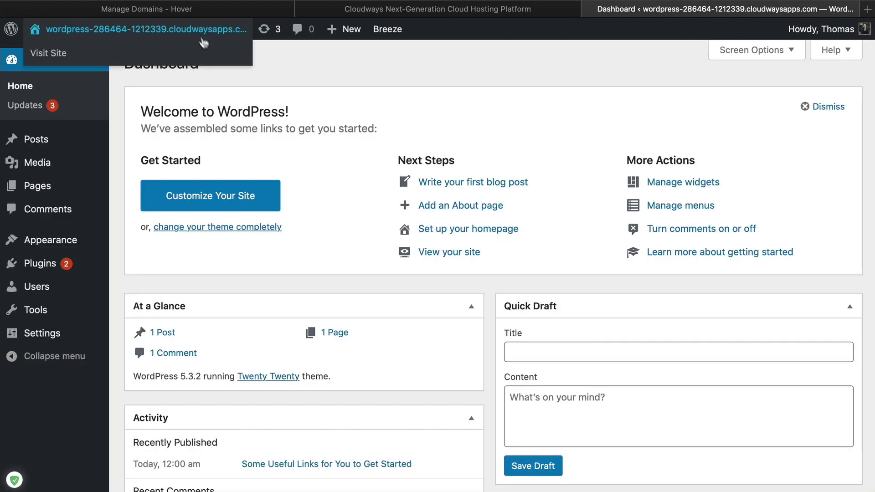
{"action": "left_click", "coordinate": [828, 109]}
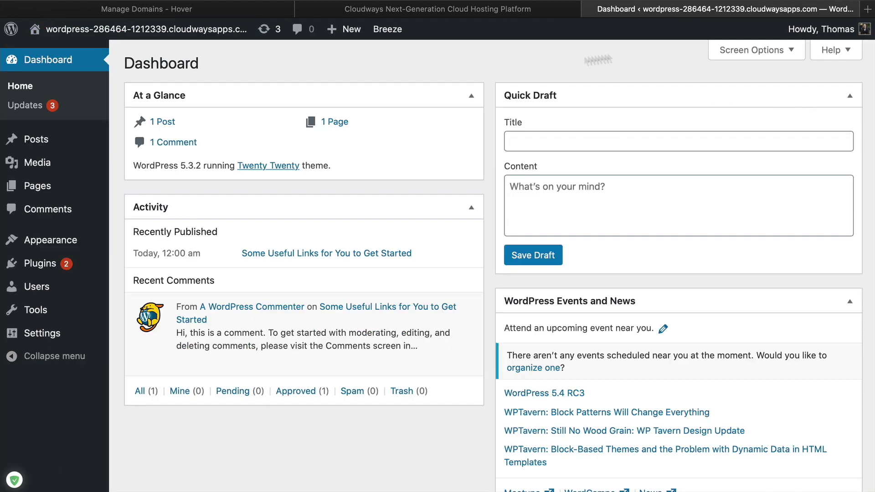
Load the Notable Themes website in a new tab and browse its themes list
{"action": "left_click", "coordinate": [868, 9]}
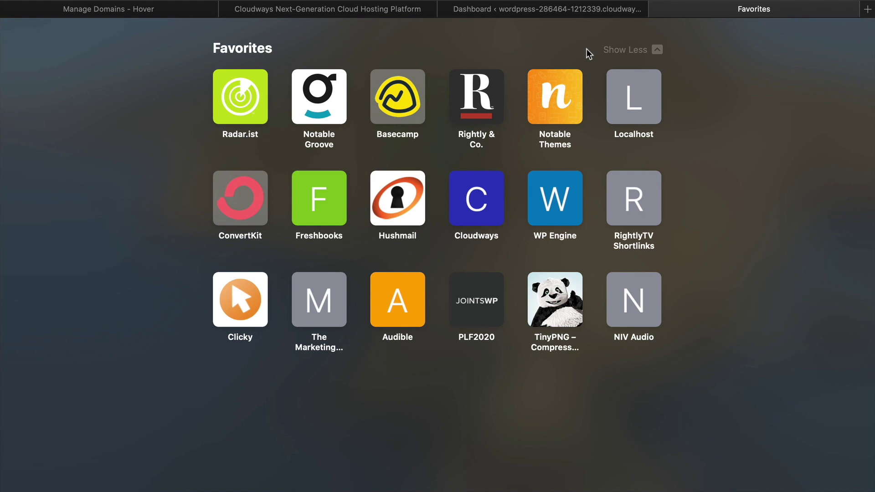
{"action": "type", "text": "notablethemes"}
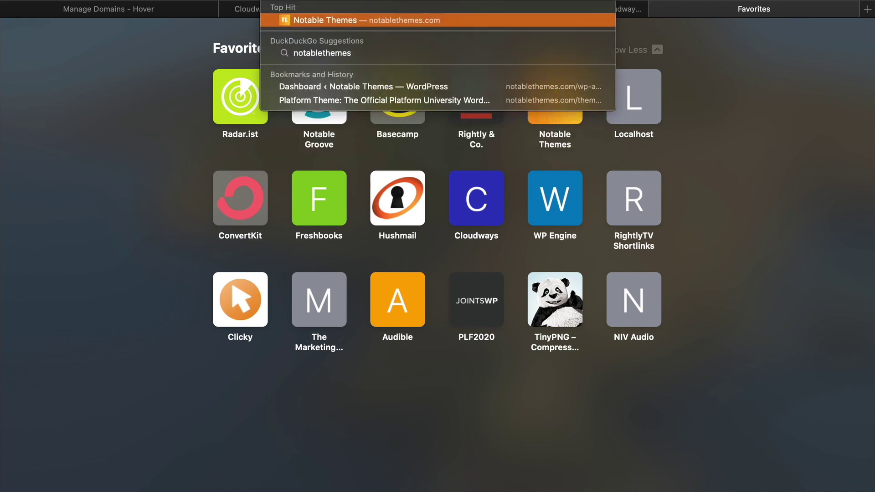
{"action": "key", "text": "Escape"}
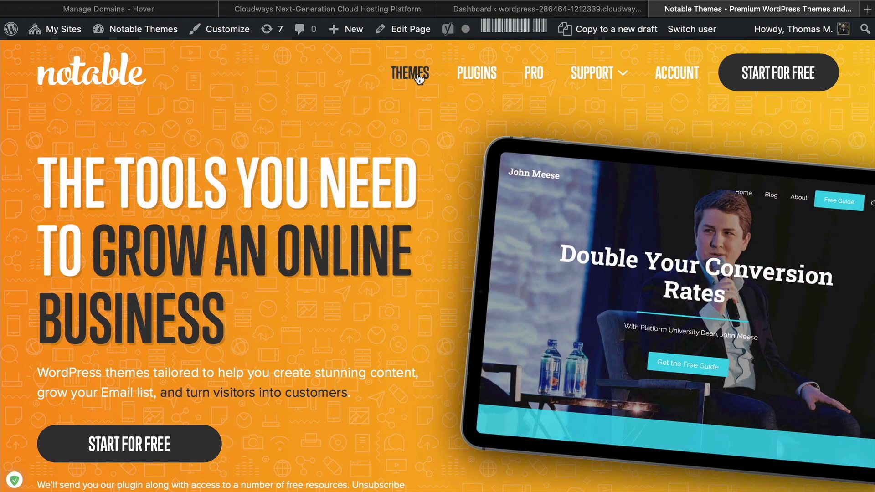
{"action": "left_click", "coordinate": [409, 73]}
{"action": "scroll", "coordinate": [430, 261], "scroll_direction": "down", "scroll_amount": 10}
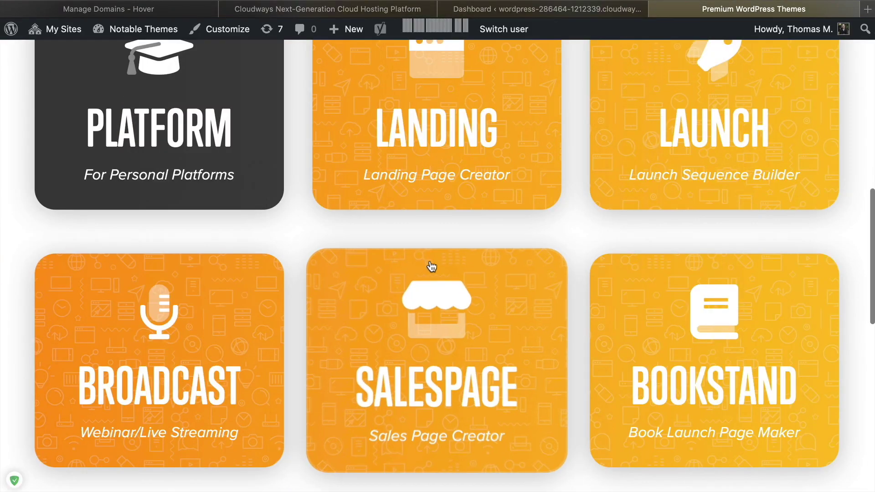
{"action": "scroll", "coordinate": [430, 260], "scroll_direction": "up", "scroll_amount": 5}
{"action": "scroll", "coordinate": [430, 261], "scroll_direction": "down", "scroll_amount": 3}
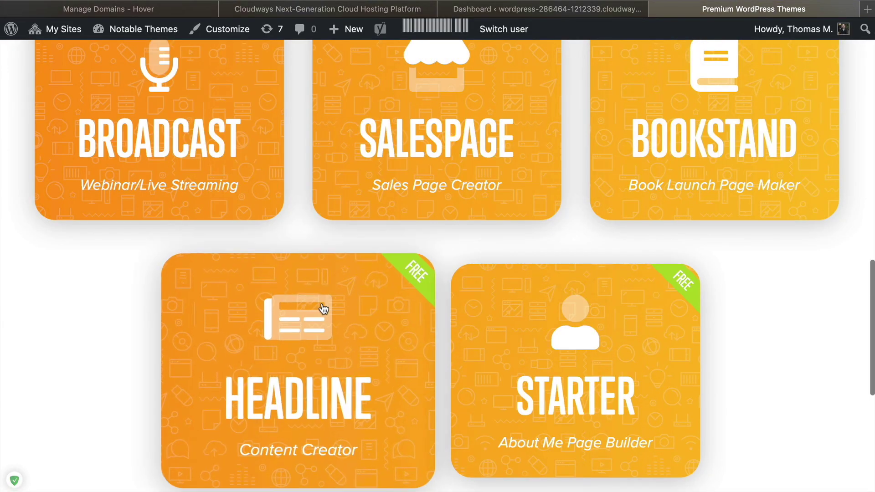
Open the Headline theme's page and review its free download section
{"action": "left_click", "coordinate": [322, 291]}
{"action": "scroll", "coordinate": [327, 279], "scroll_direction": "down", "scroll_amount": 5}
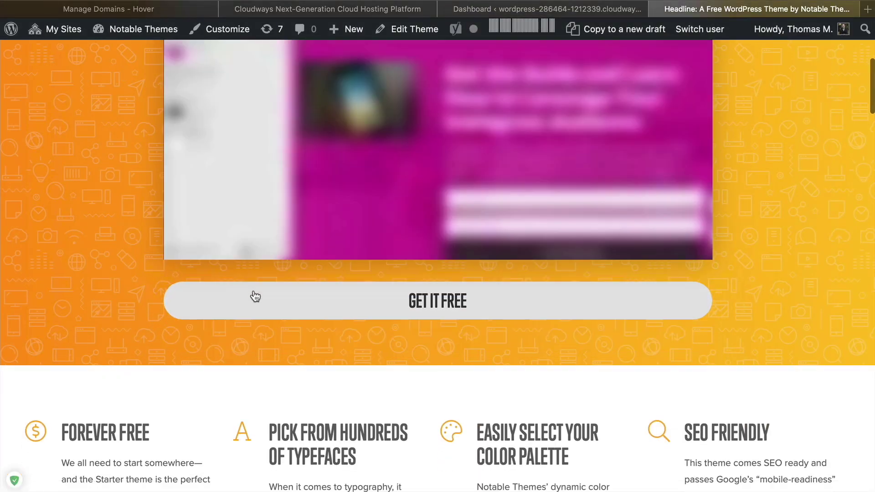
{"action": "left_click", "coordinate": [255, 294]}
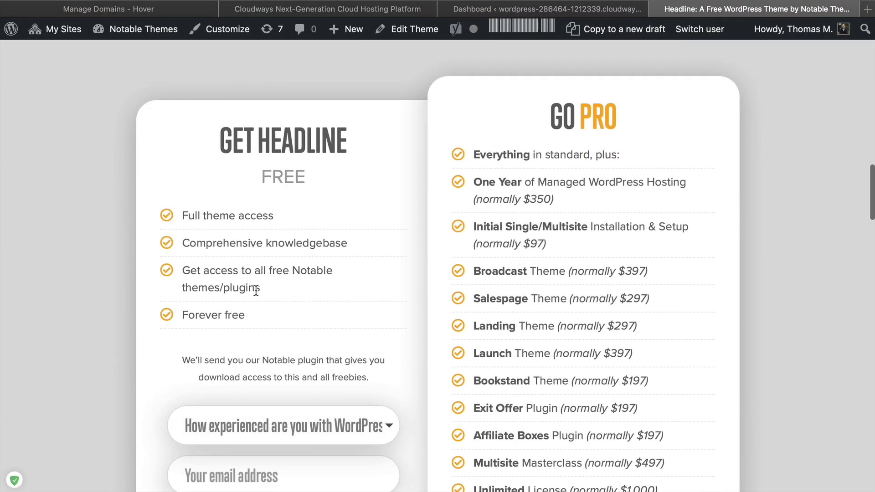
{"action": "scroll", "coordinate": [355, 323], "scroll_direction": "down", "scroll_amount": 4}
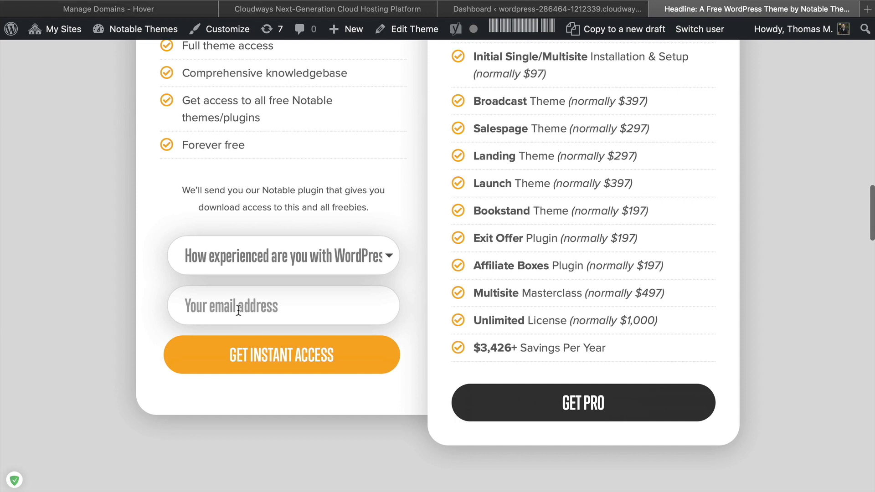
{"action": "left_click", "coordinate": [272, 259]}
{"action": "key", "text": "Escape"}
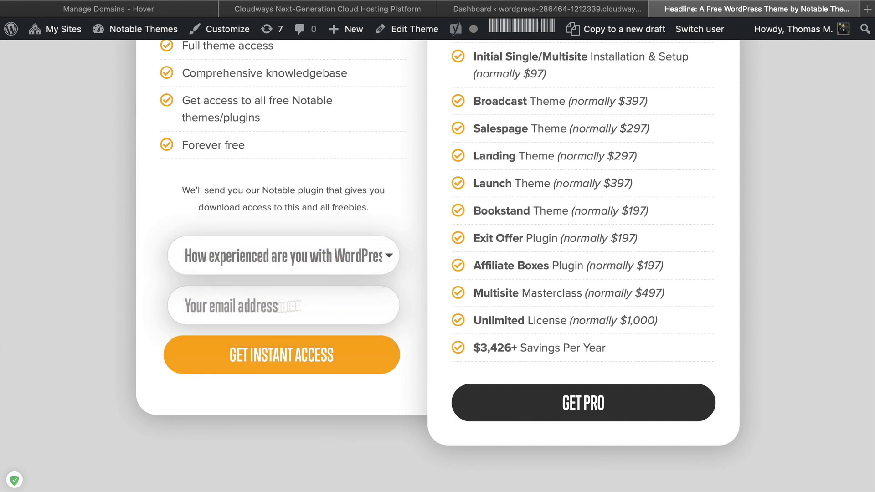
{"action": "scroll", "coordinate": [104, 301], "scroll_direction": "up", "scroll_amount": 20}
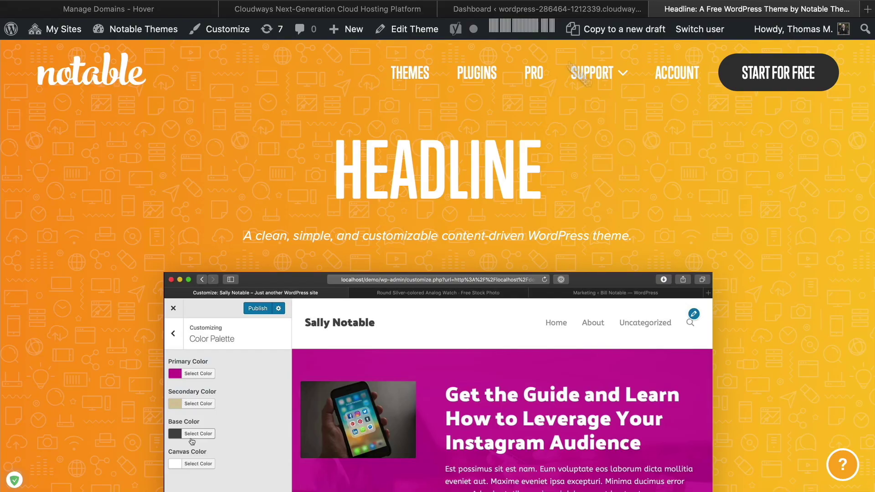
{"action": "left_click", "coordinate": [545, 12]}
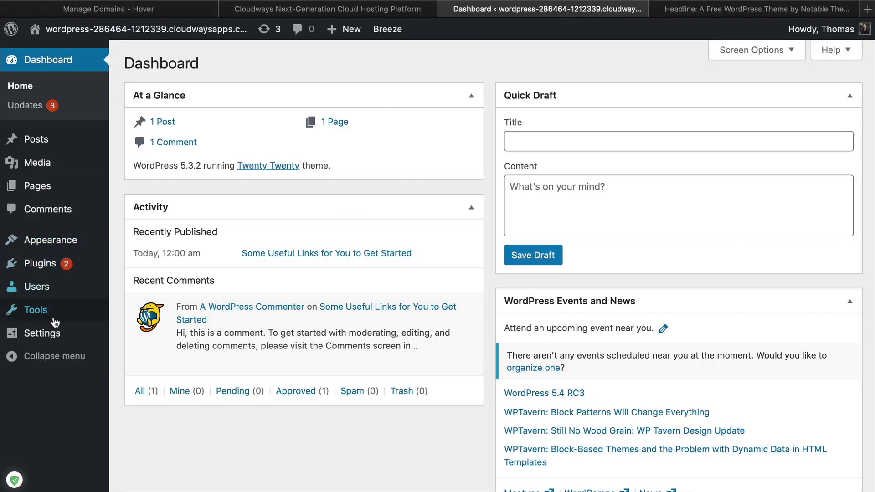
Upload notable-themes-manager.zip as a new plugin and activate Notable Themes Manager 1.2.1
{"action": "left_click", "coordinate": [55, 269]}
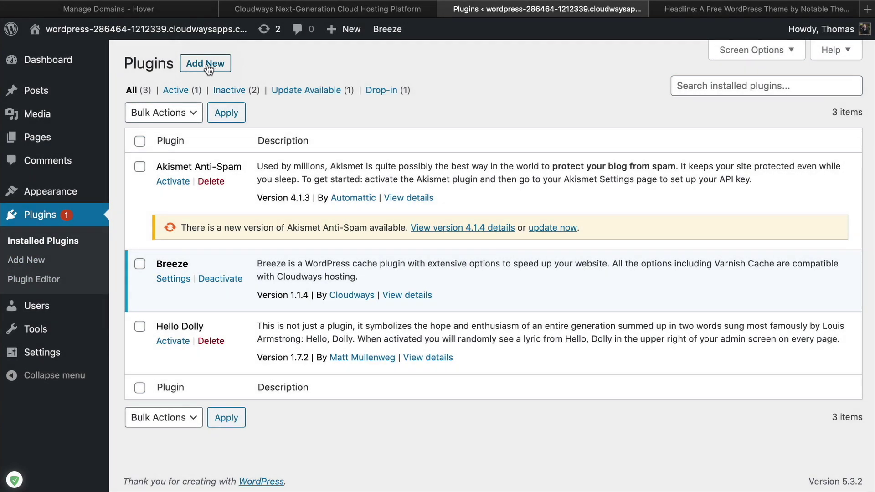
{"action": "left_click", "coordinate": [208, 68]}
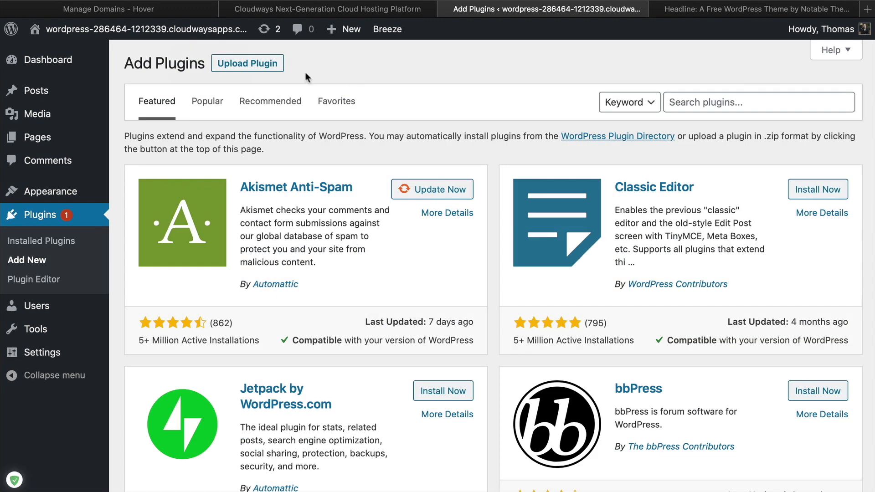
{"action": "left_click", "coordinate": [250, 64]}
{"action": "left_click_drag", "start_coordinate": [592, 151], "coordinate": [392, 184]}
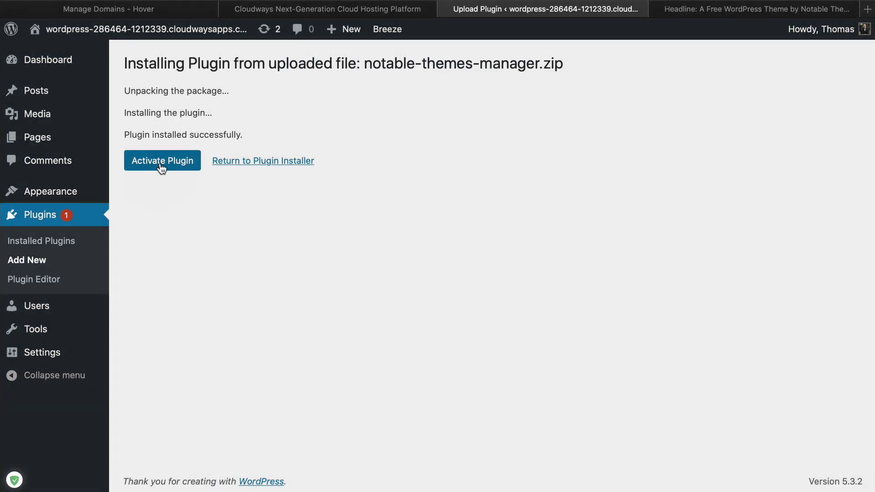
{"action": "left_click", "coordinate": [160, 162]}
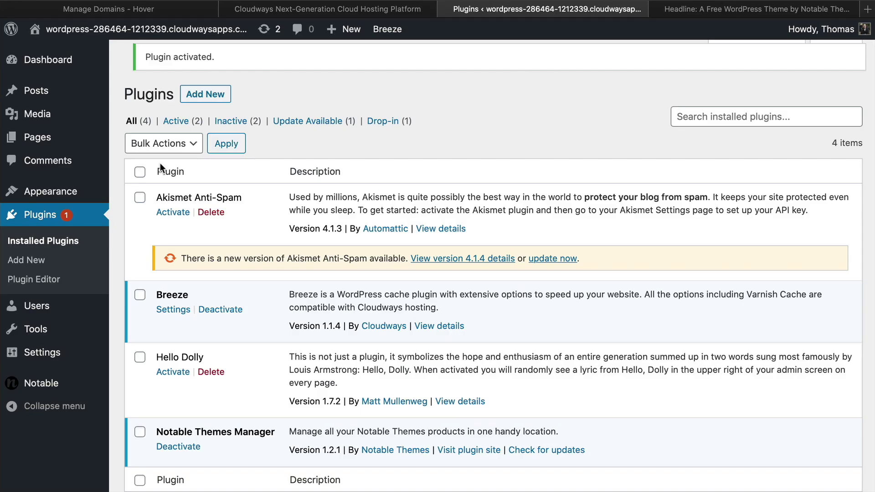
{"action": "scroll", "coordinate": [404, 198], "scroll_direction": "down", "scroll_amount": 2}
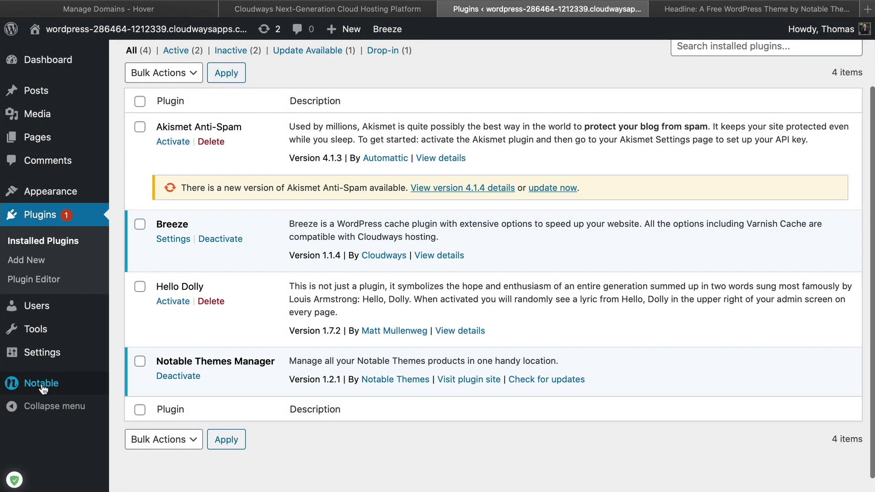
Install the free Headline 0.1.1 theme from the Notable page and activate it under Appearance > Themes
{"action": "left_click", "coordinate": [42, 384]}
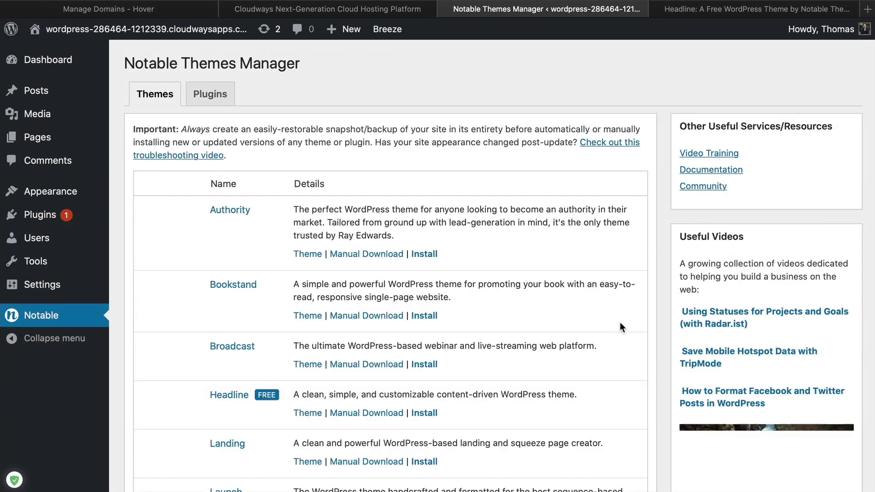
{"action": "scroll", "coordinate": [613, 347], "scroll_direction": "down", "scroll_amount": 5}
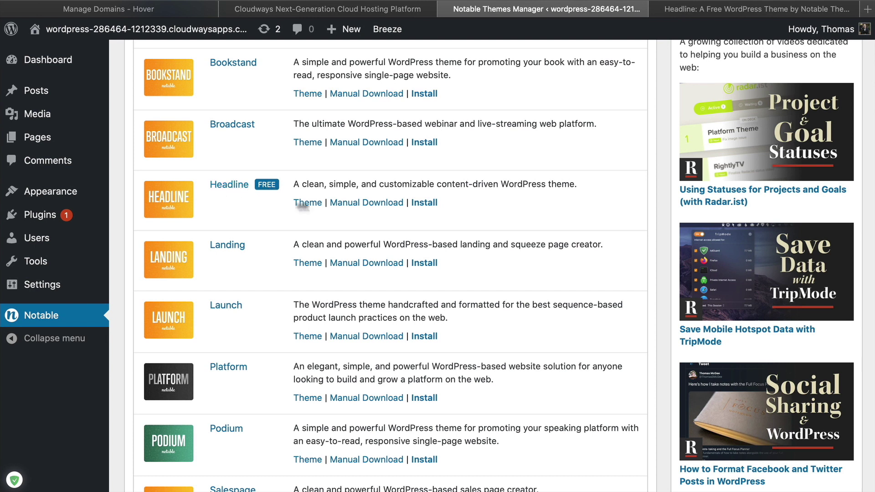
{"action": "left_click", "coordinate": [428, 203]}
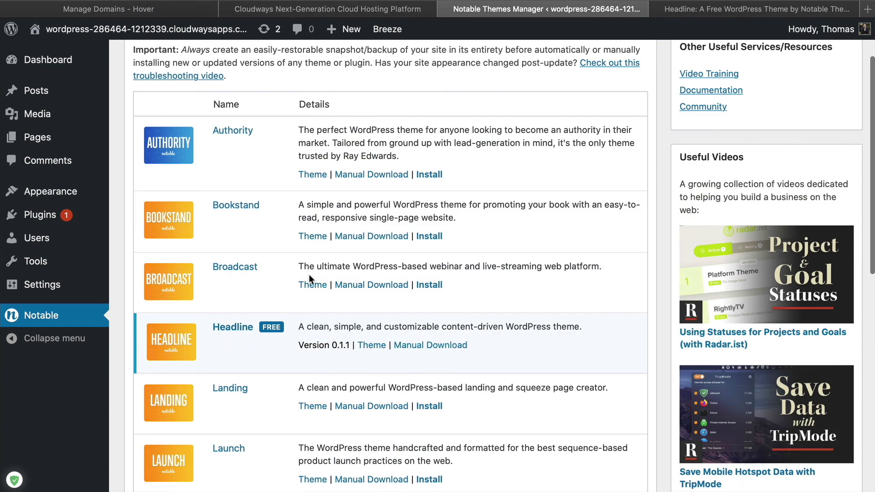
{"action": "mouse_move", "coordinate": [54, 205]}
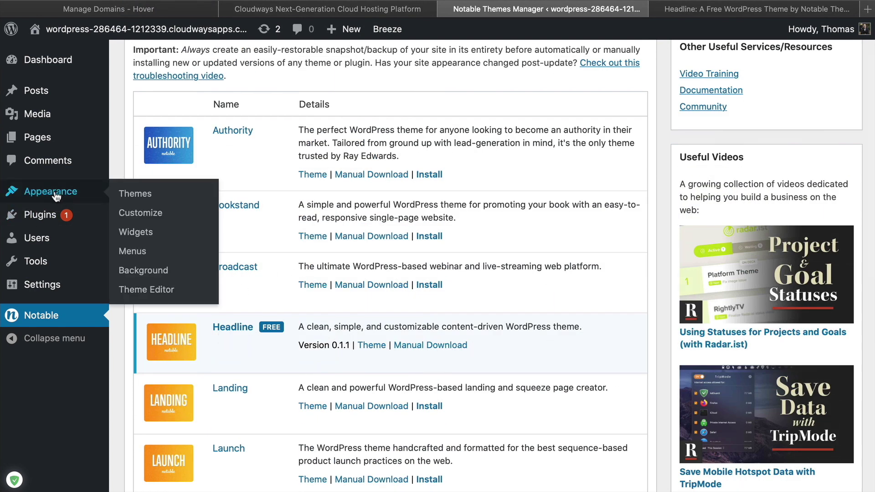
{"action": "left_click", "coordinate": [55, 196]}
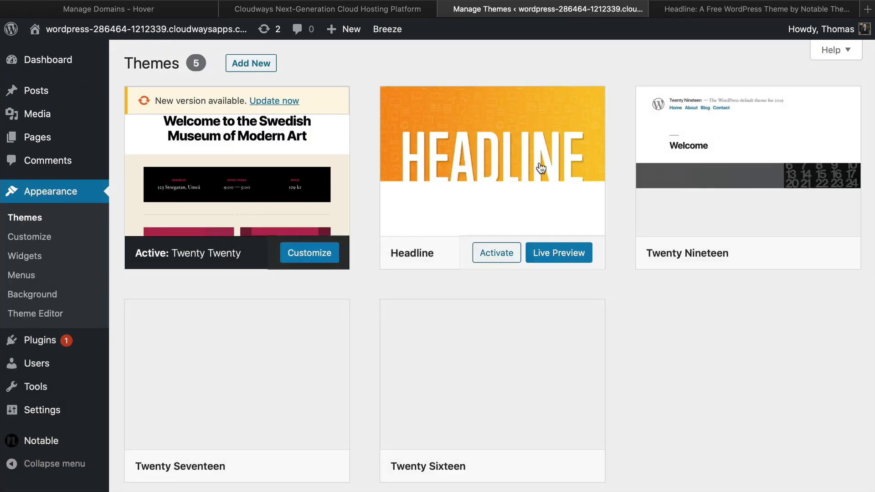
{"action": "left_click", "coordinate": [498, 254]}
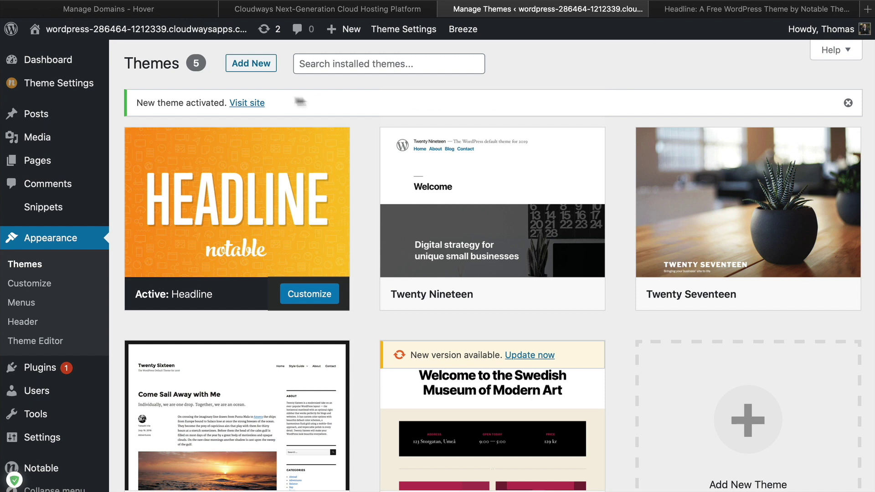
{"action": "left_click", "coordinate": [250, 102]}
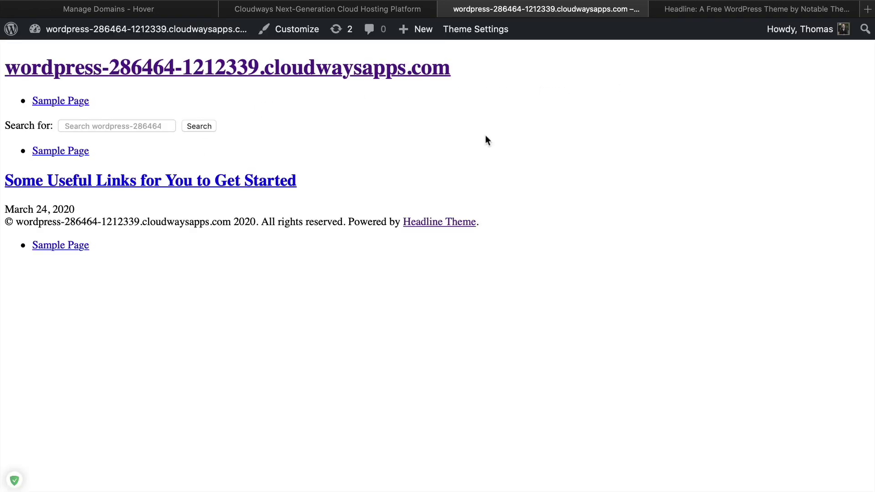
Check the Headline theme settings, then view the live front page with its lime footer
{"action": "left_click", "coordinate": [465, 31]}
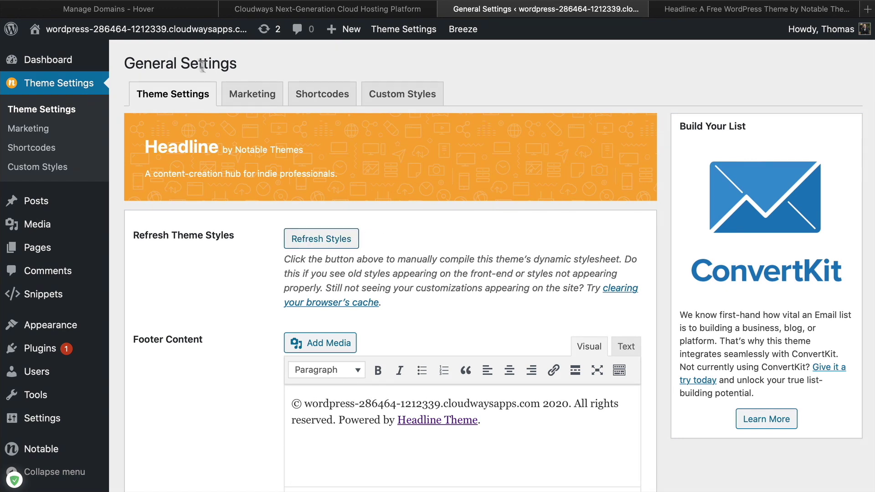
{"action": "left_click", "coordinate": [175, 31]}
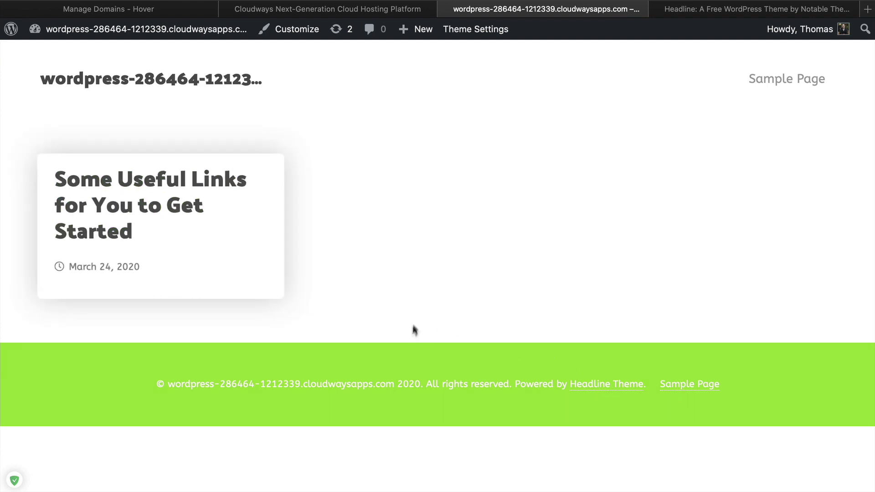
In Customizer Site Identity, trim the title's 's Thoughts ending and set tagline 'Just some daily musings'
{"action": "left_click", "coordinate": [296, 39]}
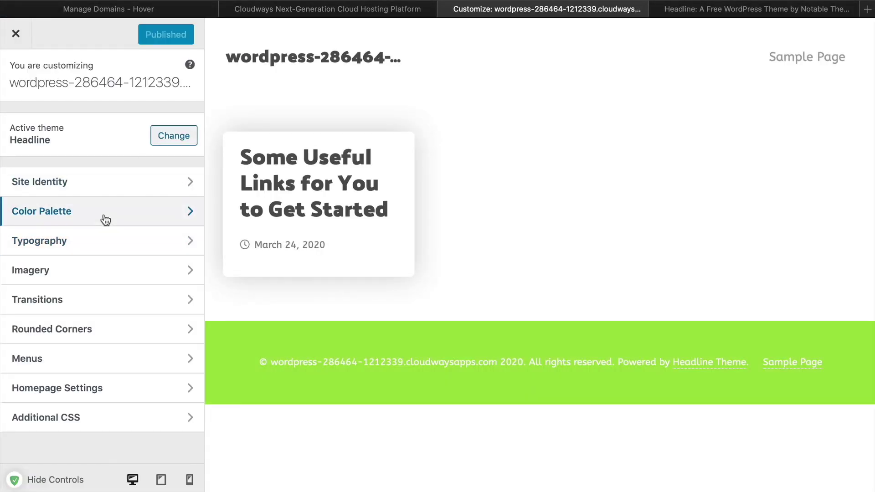
{"action": "left_click", "coordinate": [111, 182]}
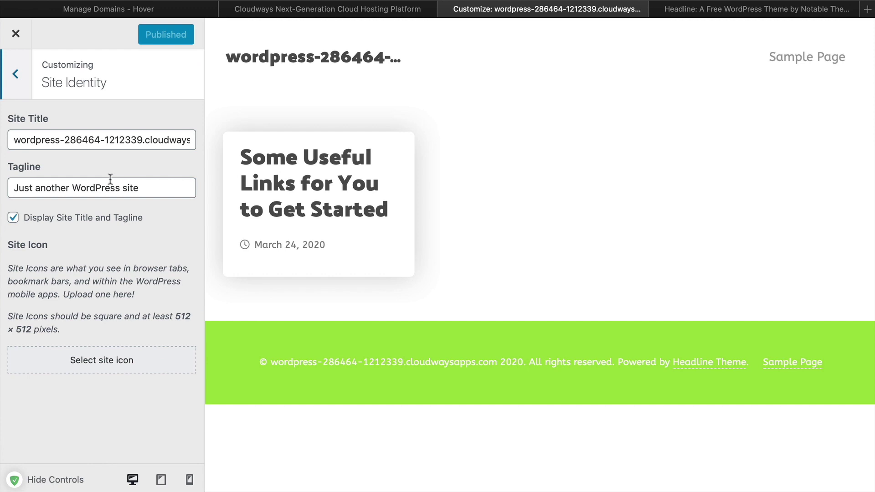
{"action": "triple_click", "coordinate": [108, 142]}
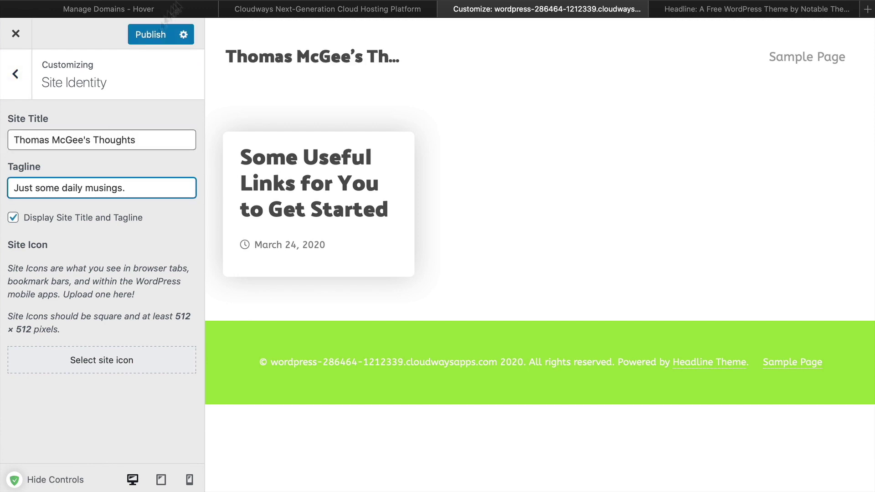
{"action": "left_click", "coordinate": [141, 139]}
{"action": "triple_click", "coordinate": [137, 139]}
{"action": "left_click", "coordinate": [100, 139]}
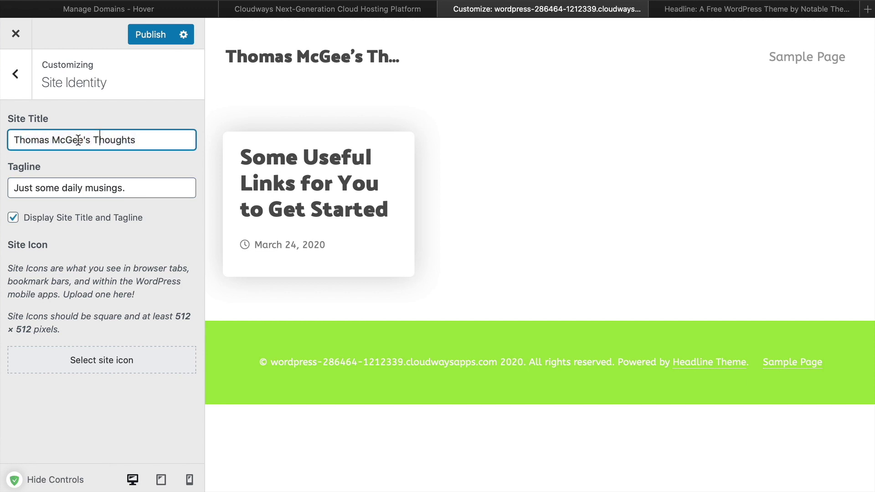
{"action": "left_click_drag", "start_coordinate": [84, 140], "coordinate": [157, 142]}
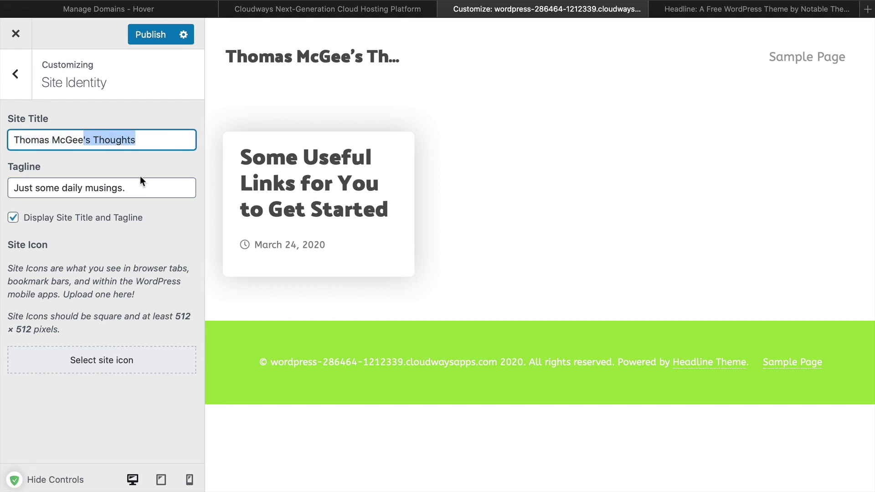
{"action": "key", "text": "BackSpace"}
{"action": "left_click_drag", "start_coordinate": [137, 187], "coordinate": [12, 187]}
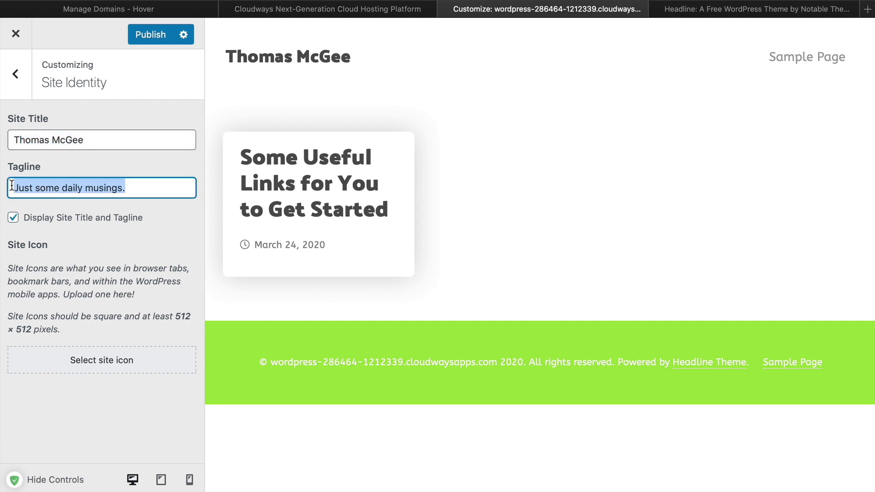
{"action": "left_click", "coordinate": [120, 187]}
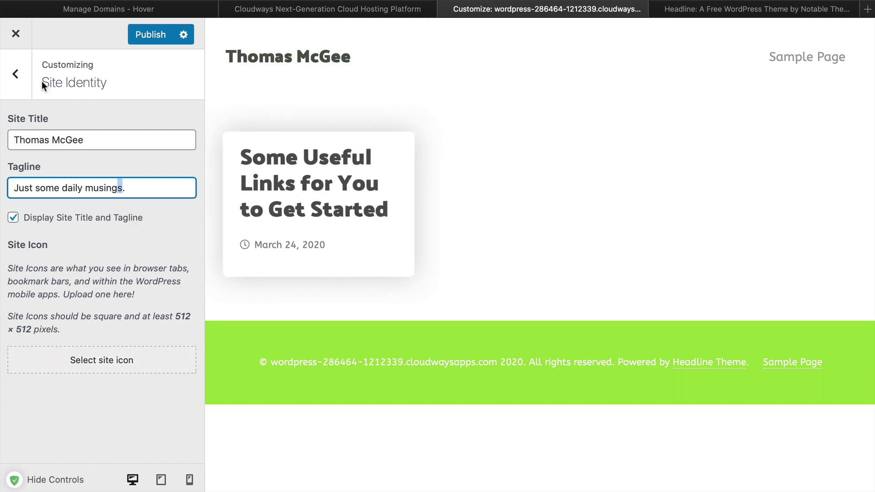
In the Color Palette, change the Primary Color from lime green to teal #14b1d1
{"action": "left_click", "coordinate": [25, 81]}
{"action": "left_click", "coordinate": [93, 211]}
{"action": "left_click", "coordinate": [68, 140]}
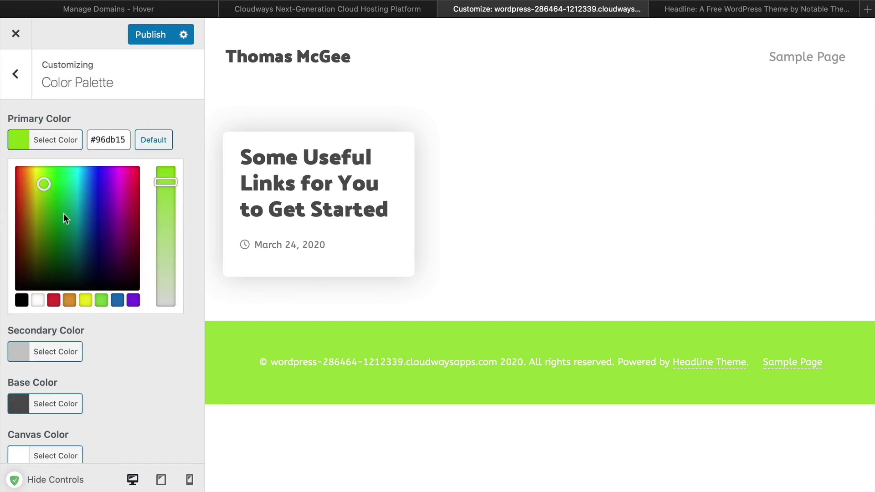
{"action": "left_click_drag", "start_coordinate": [45, 185], "coordinate": [80, 190]}
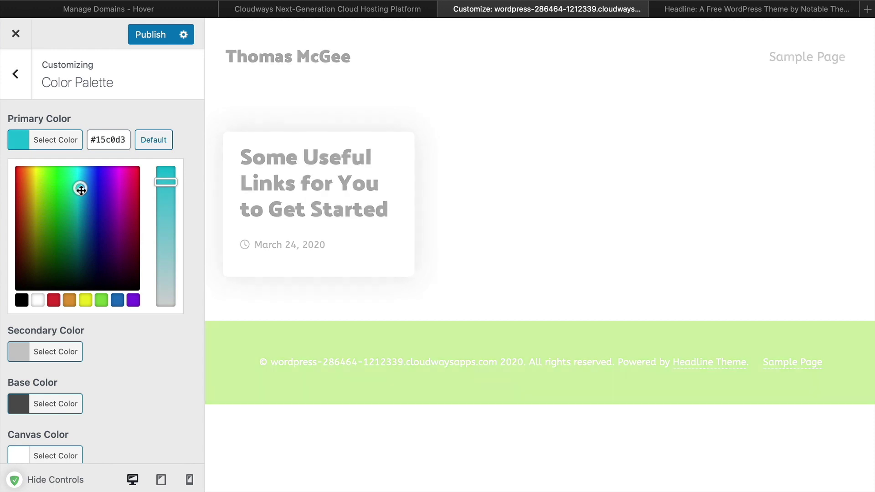
{"action": "left_click_drag", "start_coordinate": [80, 188], "coordinate": [81, 188]}
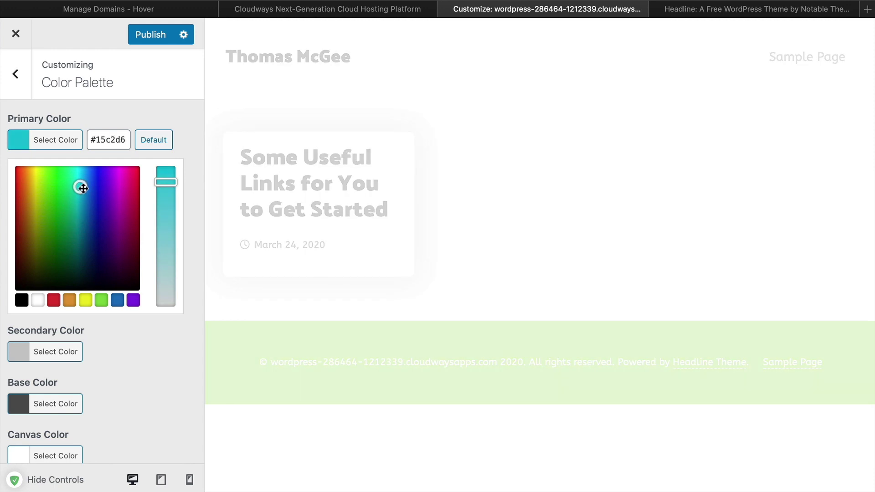
{"action": "left_click_drag", "start_coordinate": [83, 188], "coordinate": [81, 189]}
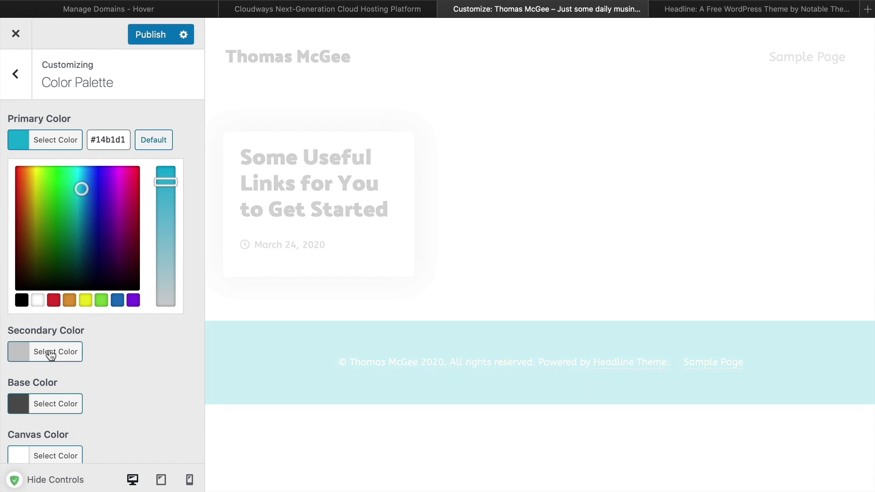
{"action": "left_click", "coordinate": [51, 356]}
{"action": "left_click", "coordinate": [172, 279]}
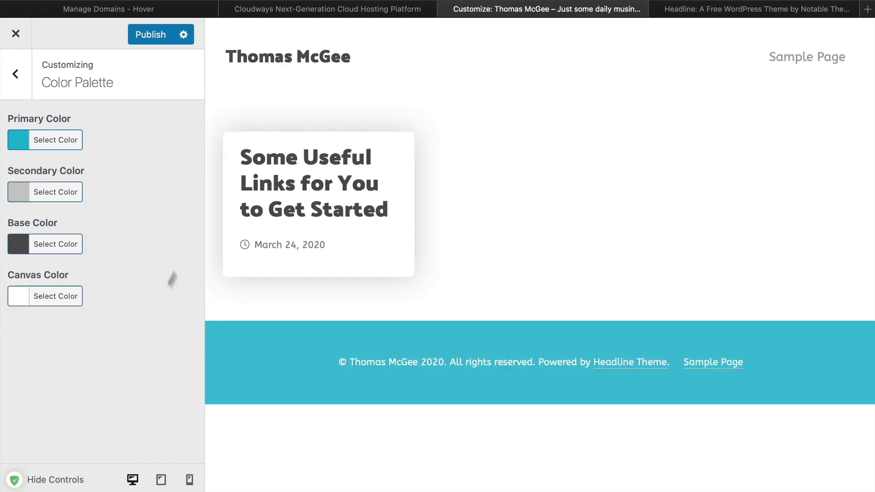
{"action": "left_click", "coordinate": [15, 74]}
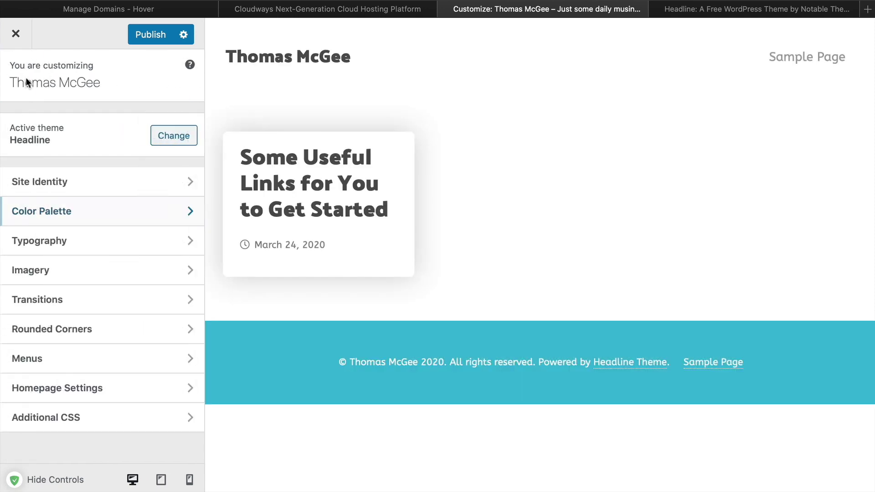
Open the Typography settings and bring up Google Fonts in a new browser tab
{"action": "left_click", "coordinate": [121, 249]}
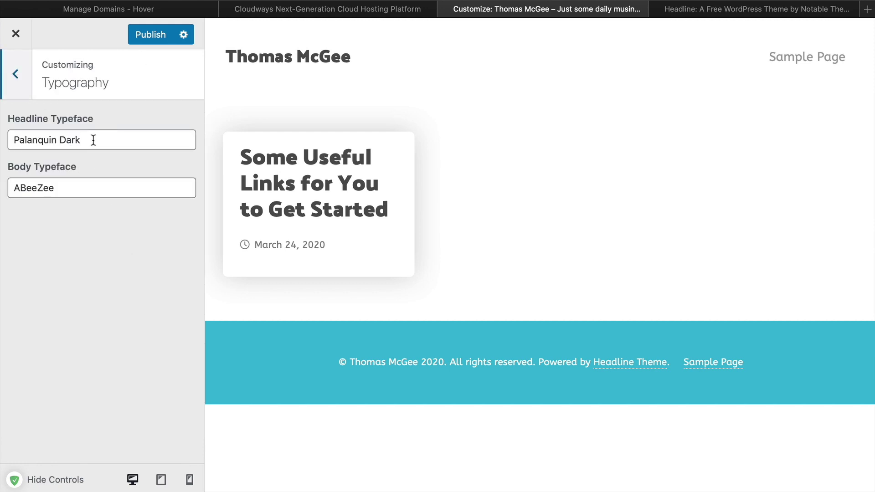
{"action": "key", "text": "super+t"}
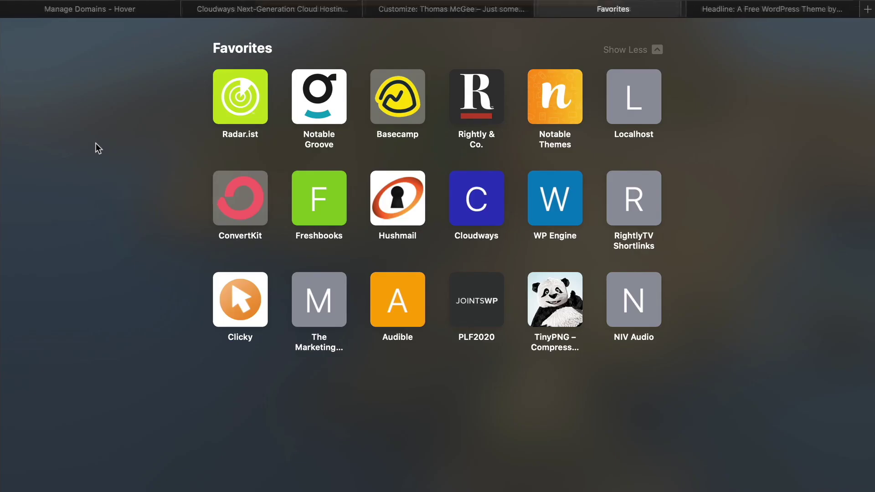
{"action": "type", "text": "google"}
{"action": "key", "text": "Return"}
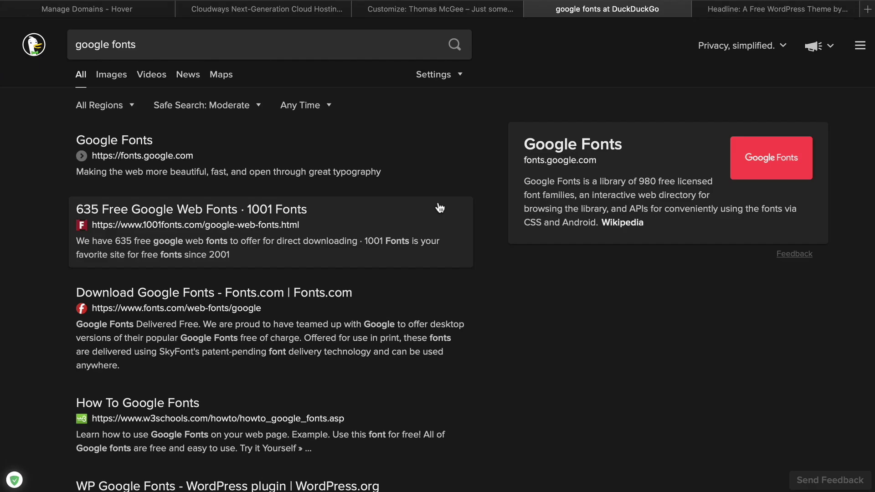
{"action": "left_click", "coordinate": [373, 179]}
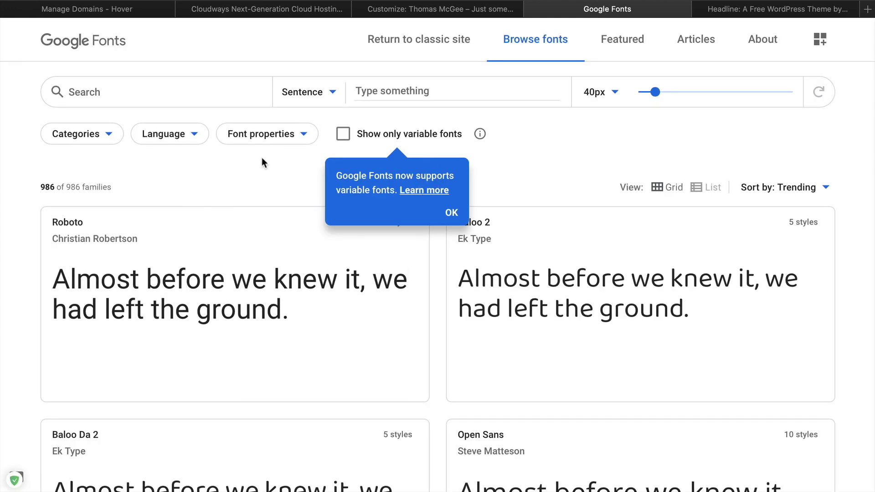
Search Google Fonts for Abril and select the Abril Fatface family name to copy
{"action": "left_click", "coordinate": [259, 100]}
{"action": "type", "text": "Ab"}
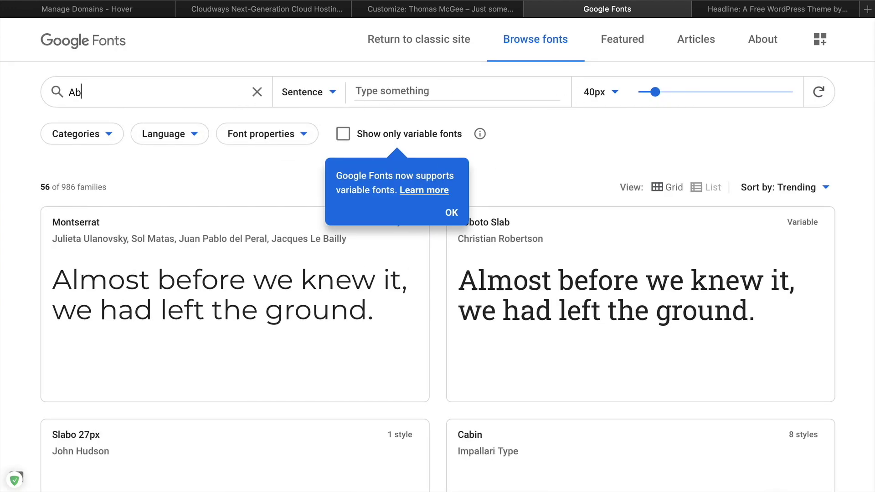
{"action": "type", "text": "ril"}
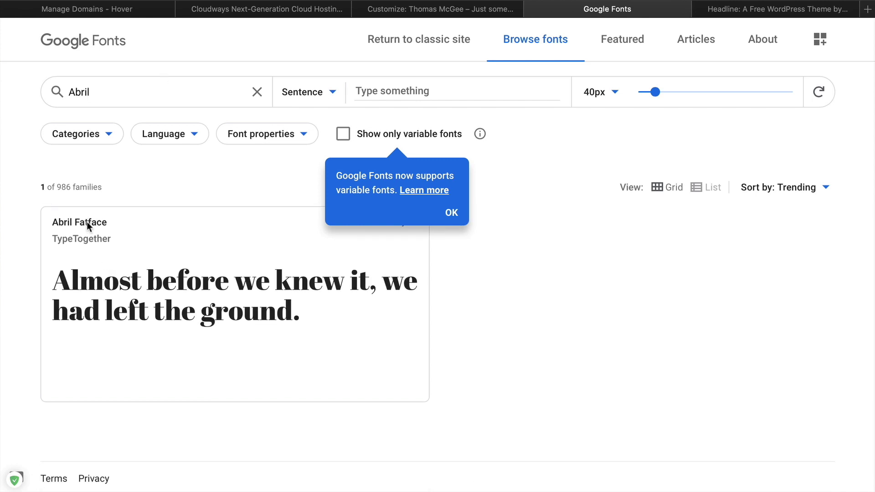
{"action": "left_click", "coordinate": [451, 212]}
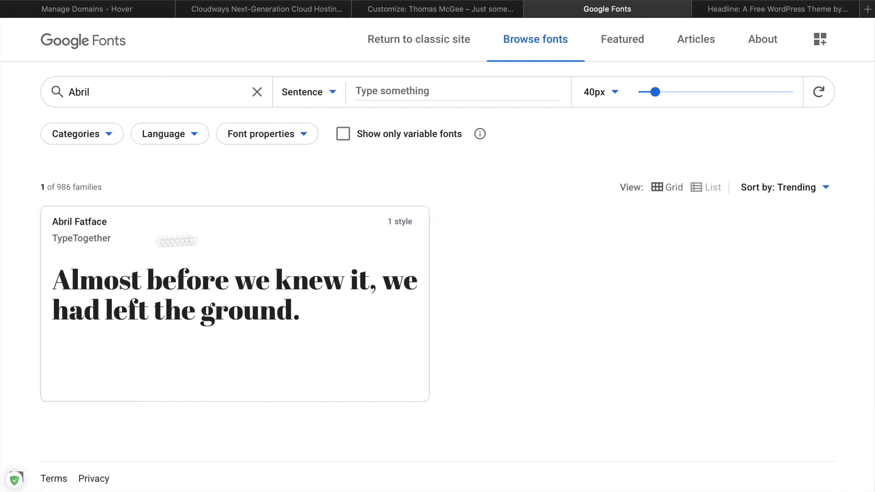
{"action": "left_click", "coordinate": [104, 235]}
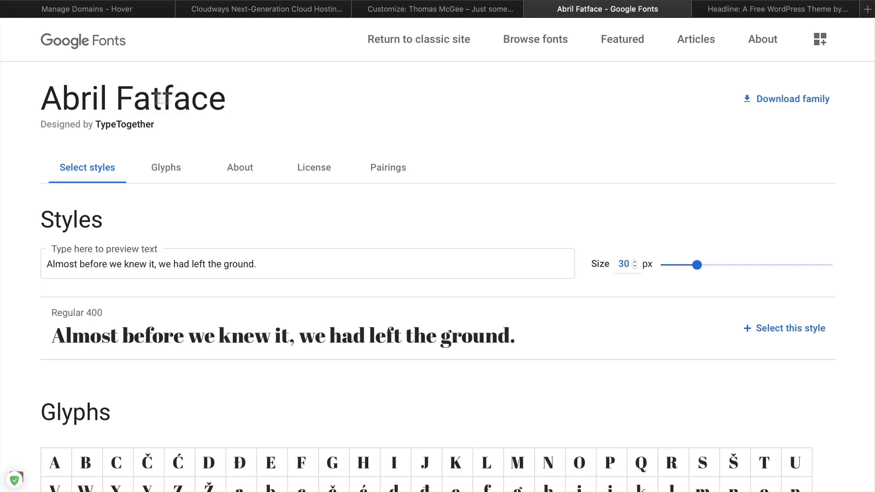
{"action": "triple_click", "coordinate": [194, 101]}
{"action": "key", "text": "ctrl+c"}
{"action": "left_click", "coordinate": [269, 9]}
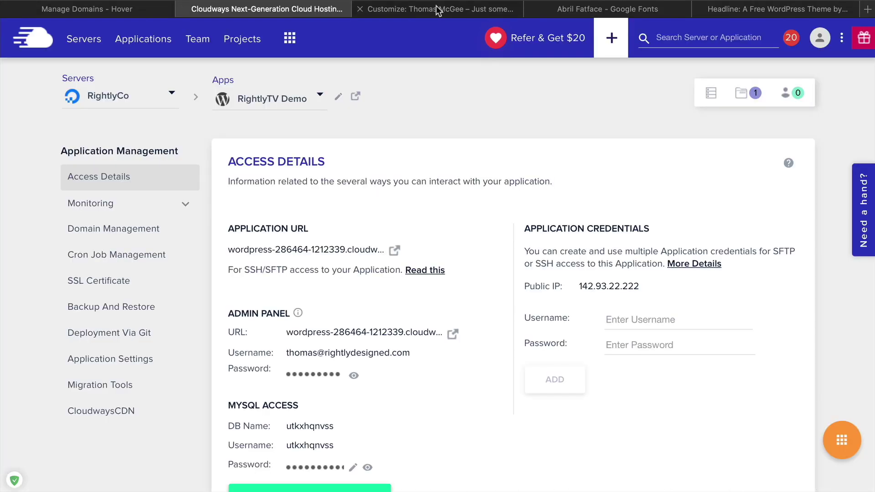
Paste Abril Fatface as the Headline Typeface and enter Raleway as the Body Typeface
{"action": "left_click", "coordinate": [437, 9]}
{"action": "left_click_drag", "start_coordinate": [111, 139], "coordinate": [2, 139]}
{"action": "key", "text": "ctrl+v"}
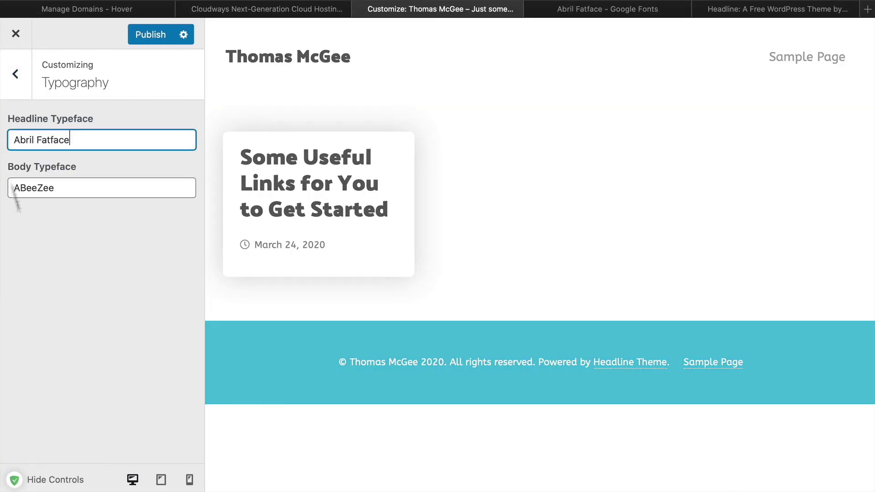
{"action": "left_click", "coordinate": [99, 289]}
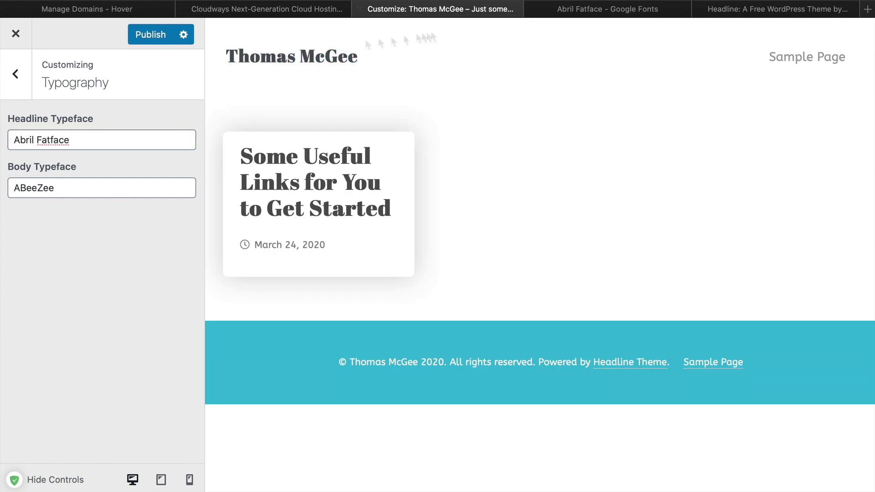
{"action": "triple_click", "coordinate": [76, 186]}
{"action": "type", "text": "Raleway"}
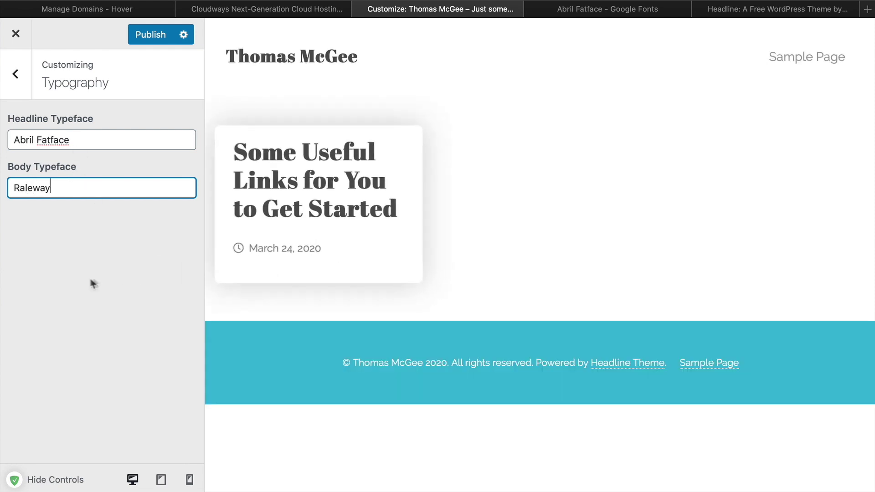
{"action": "left_click", "coordinate": [15, 74]}
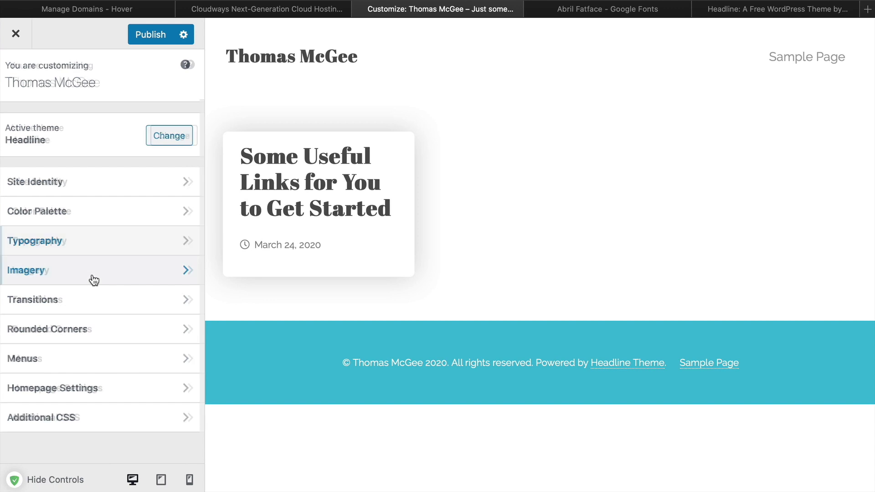
Open the Customizer Imagery settings and load Pexels in a new browser tab
{"action": "left_click", "coordinate": [93, 280]}
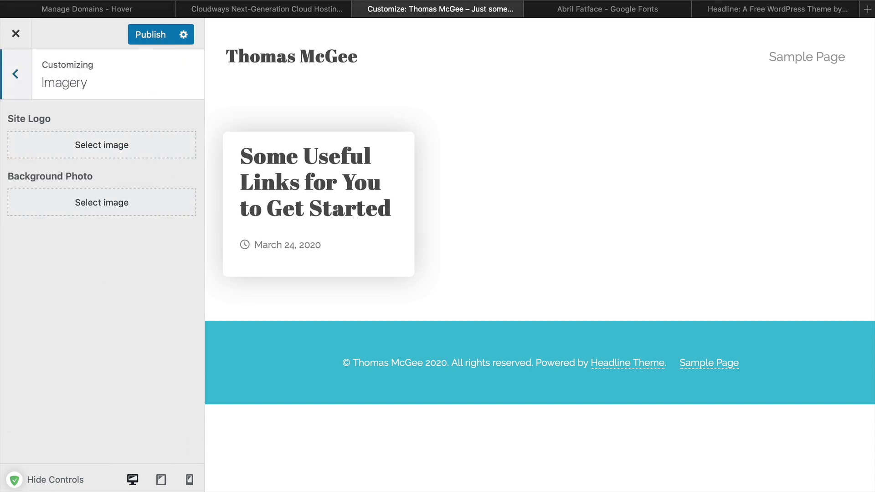
{"action": "key", "text": "super+n"}
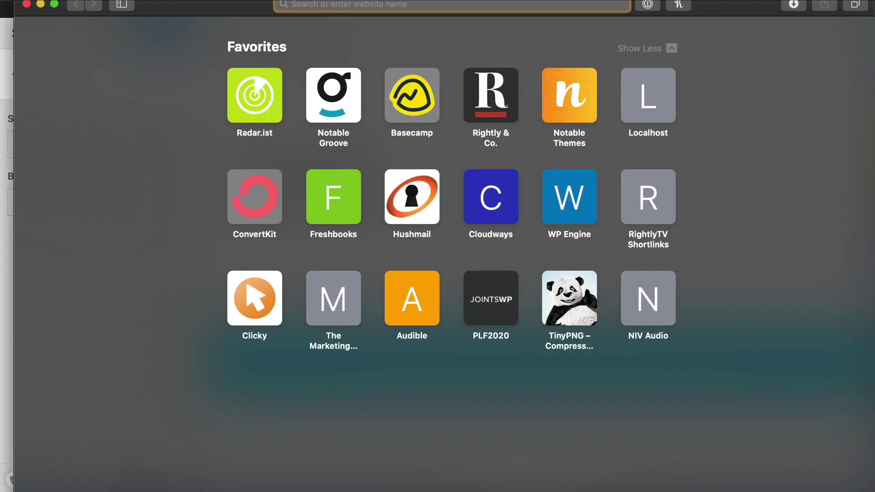
{"action": "key", "text": "super+w"}
{"action": "key", "text": "super+t"}
{"action": "type", "text": "pex"}
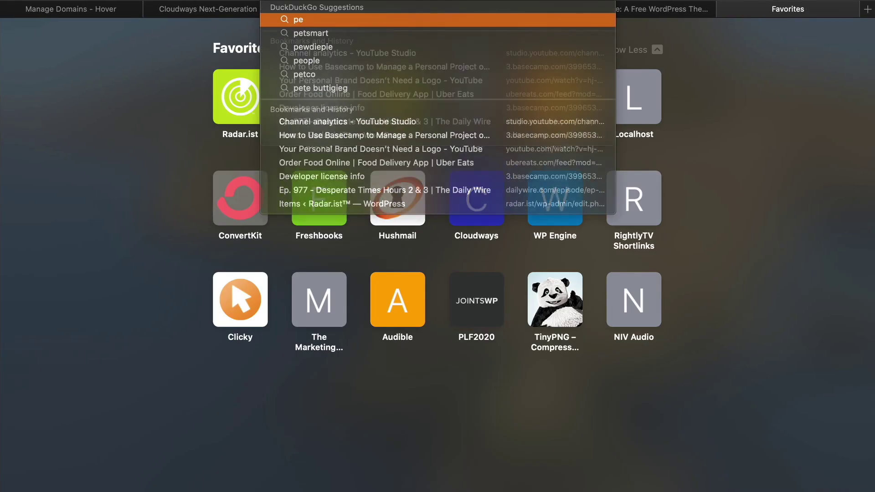
{"action": "type", "text": "els"}
{"action": "key", "text": "Return"}
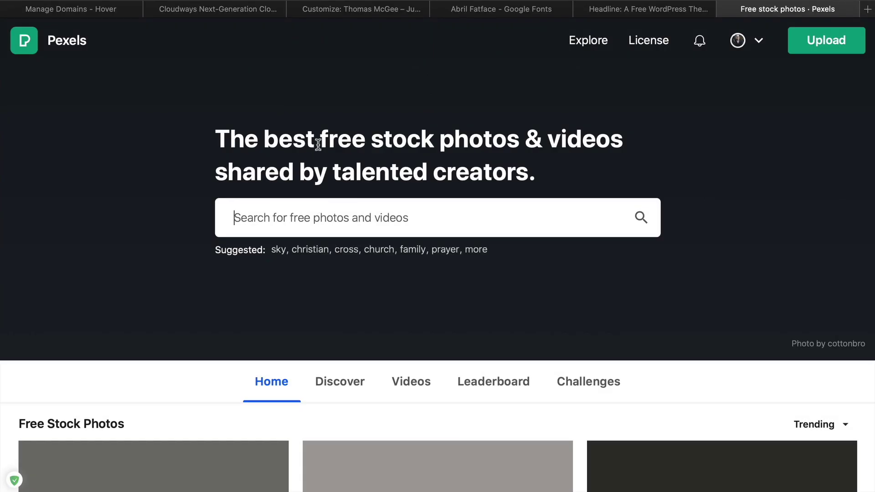
Search Pexels for mountain and download the misty valley-and-lake photo at Original size
{"action": "scroll", "coordinate": [352, 128], "scroll_direction": "down", "scroll_amount": 3}
{"action": "scroll", "coordinate": [353, 192], "scroll_direction": "up", "scroll_amount": 2}
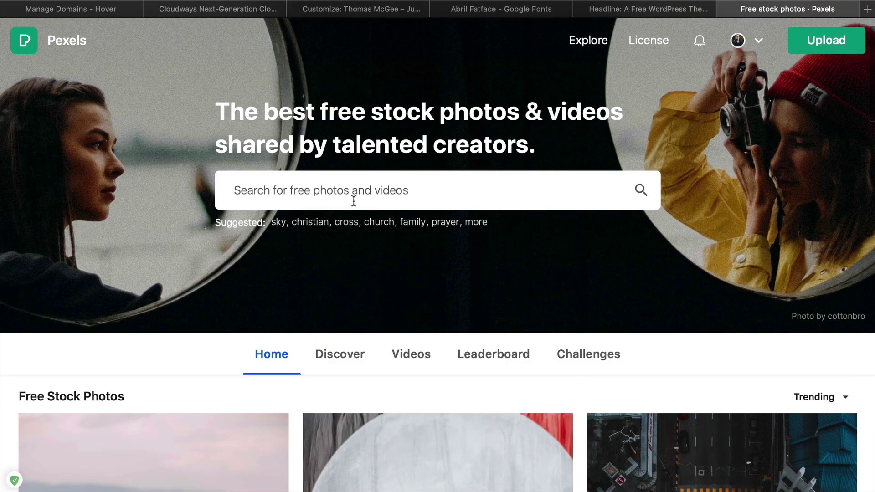
{"action": "left_click", "coordinate": [353, 201]}
{"action": "type", "text": "mountain"}
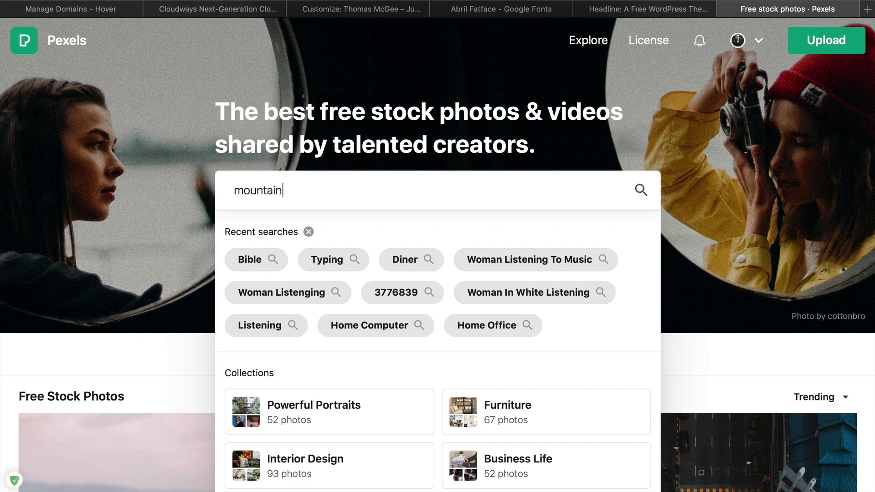
{"action": "key", "text": "Return"}
{"action": "left_click", "coordinate": [738, 200]}
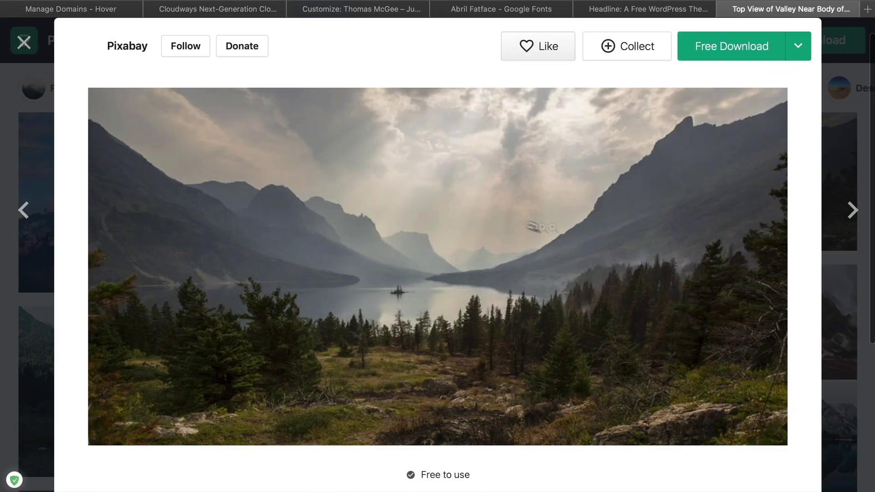
{"action": "left_click", "coordinate": [798, 45]}
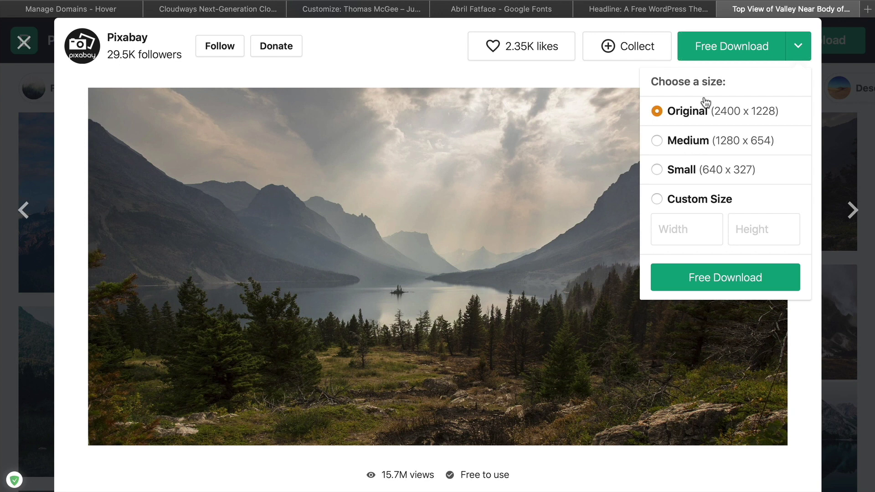
{"action": "left_click", "coordinate": [702, 277]}
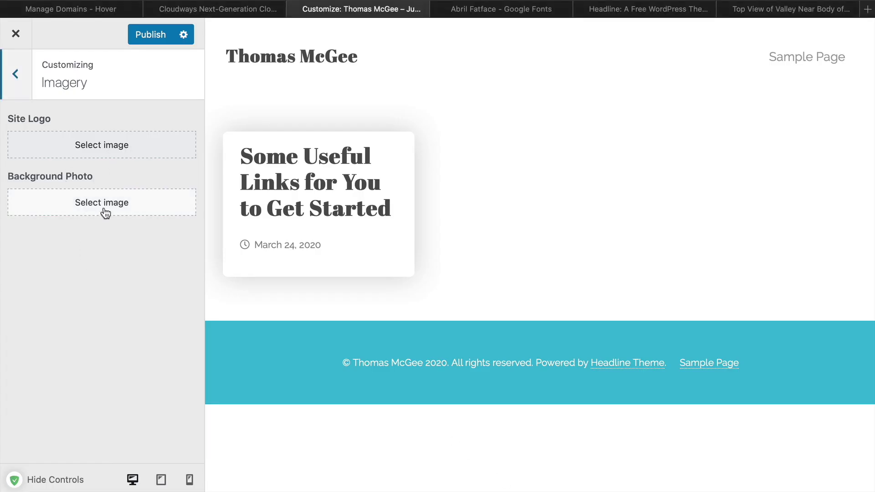
Upload the downloaded valley jpg from Downloads and set it as the Background Photo
{"action": "left_click", "coordinate": [105, 210]}
{"action": "key", "text": "super+Tab"}
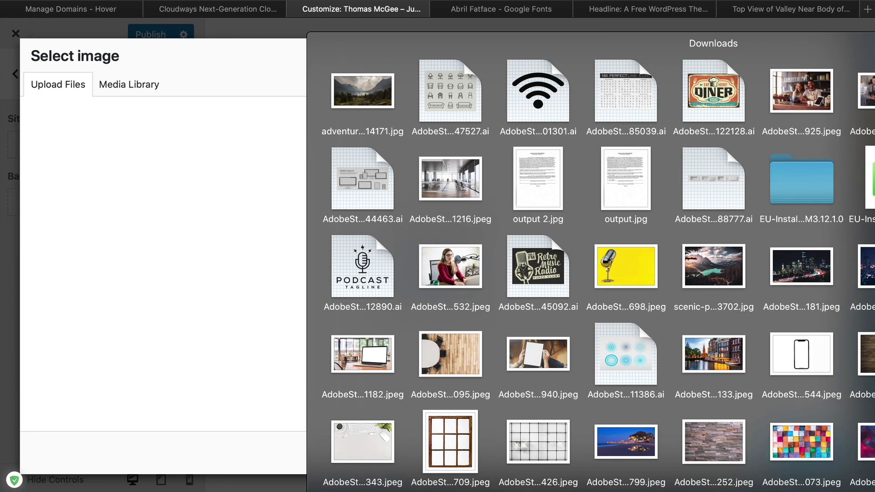
{"action": "left_click_drag", "start_coordinate": [385, 101], "coordinate": [326, 199]}
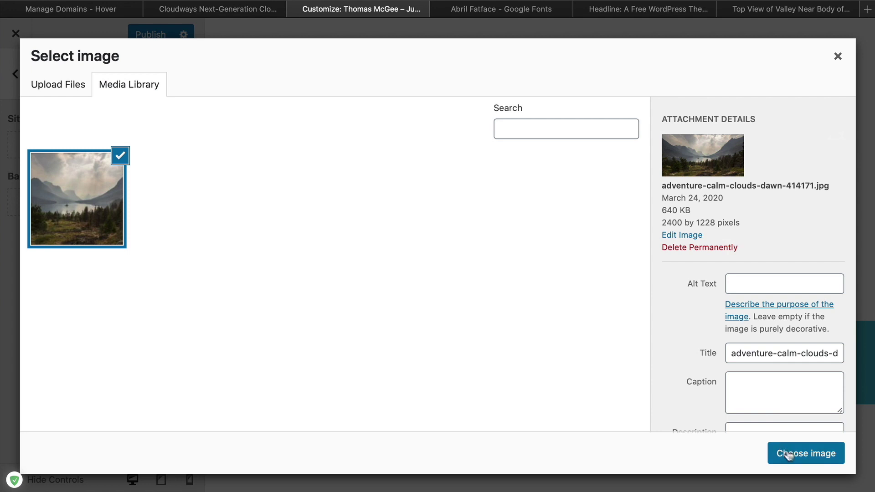
{"action": "left_click", "coordinate": [809, 456]}
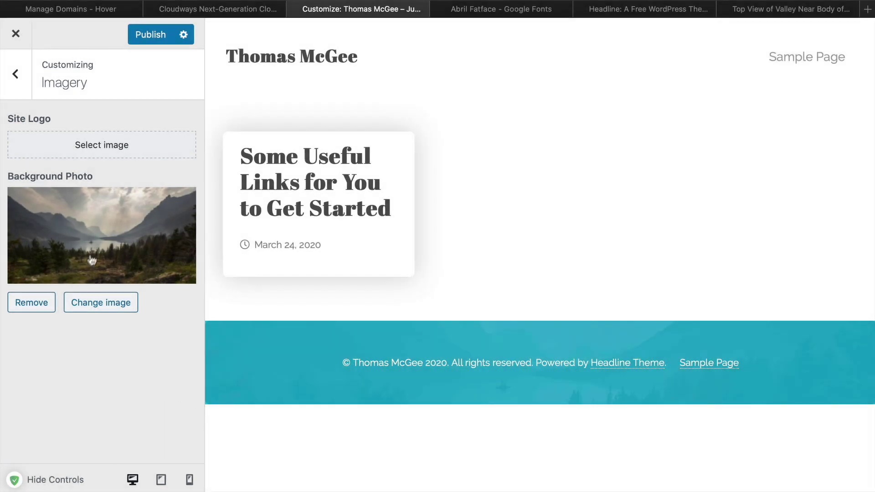
{"action": "left_click", "coordinate": [13, 86]}
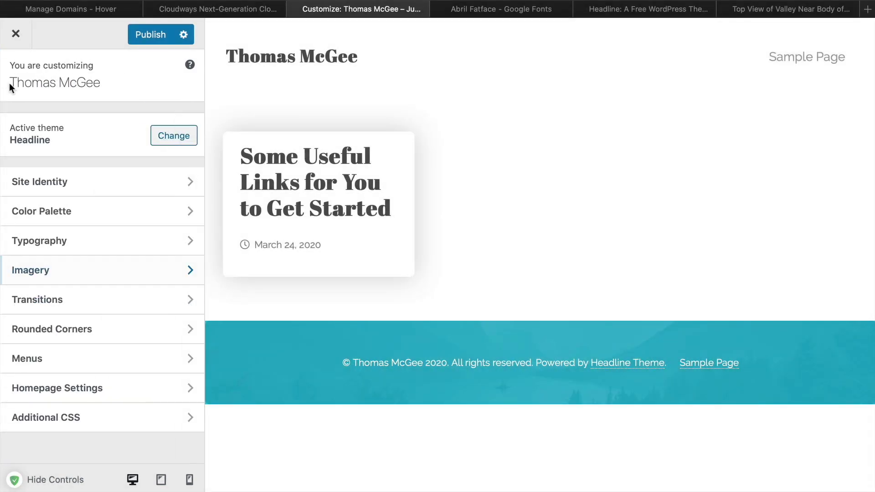
Check the 0.1 Link Fade Transition, then open Rounded Corners showing a 3 px radius
{"action": "left_click", "coordinate": [124, 302]}
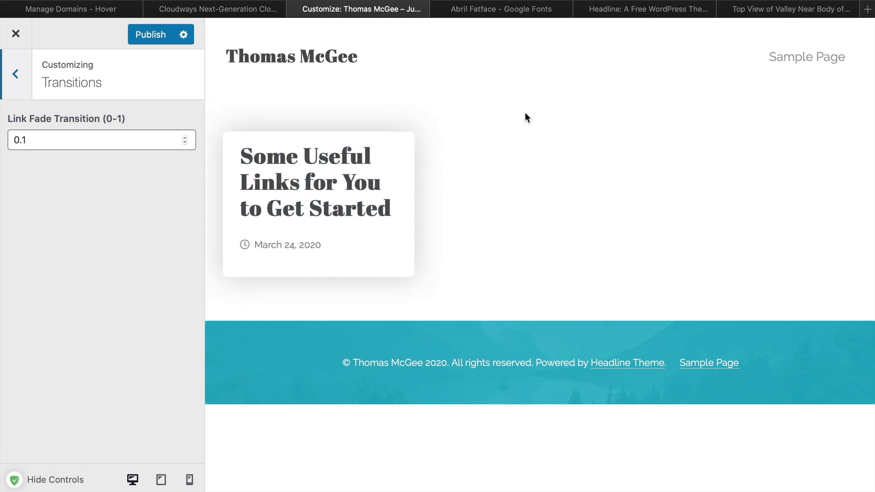
{"action": "left_click", "coordinate": [17, 75]}
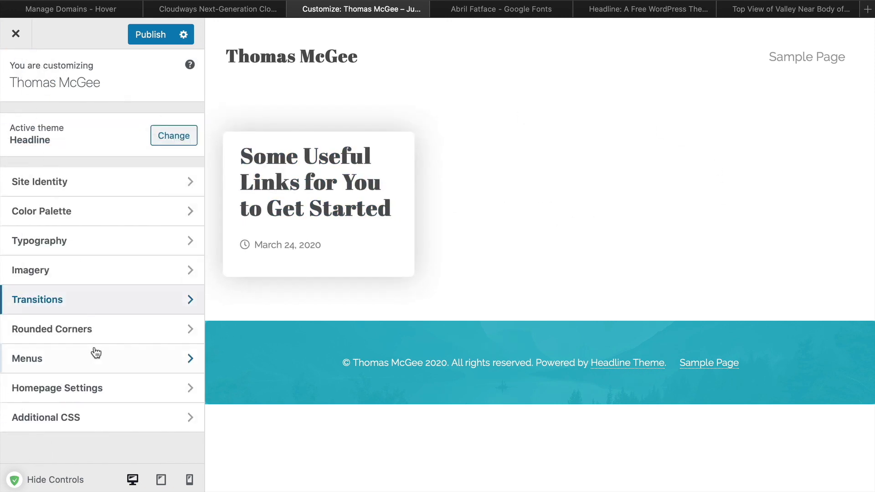
{"action": "left_click", "coordinate": [117, 333]}
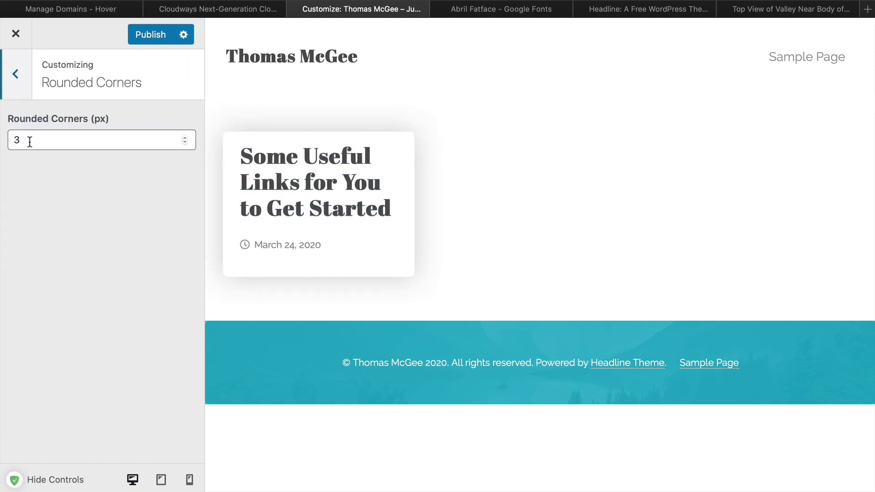
Preview a 30 px corner radius on the post cards, then set Rounded Corners back to 3
{"action": "key", "text": "Tab"}
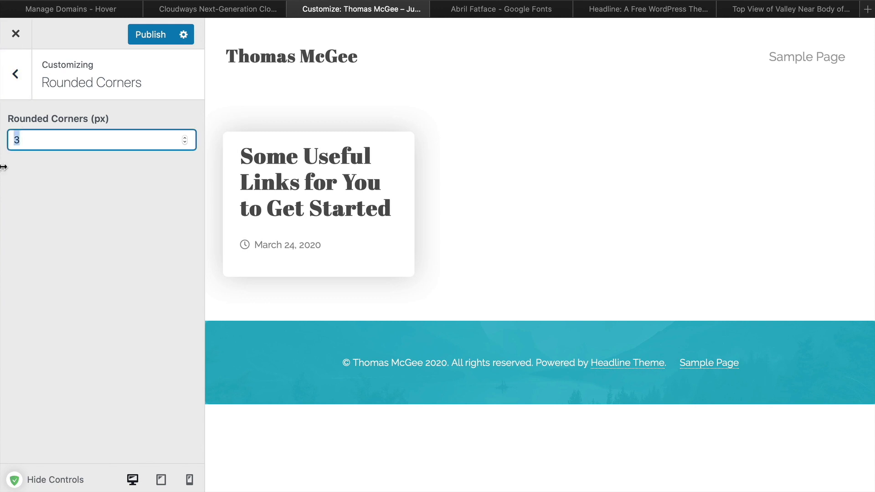
{"action": "type", "text": "30"}
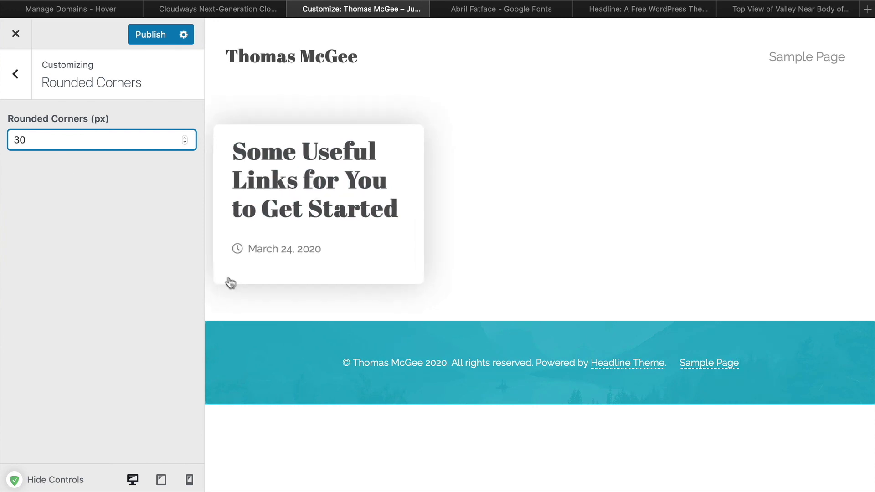
{"action": "key", "text": "super+a"}
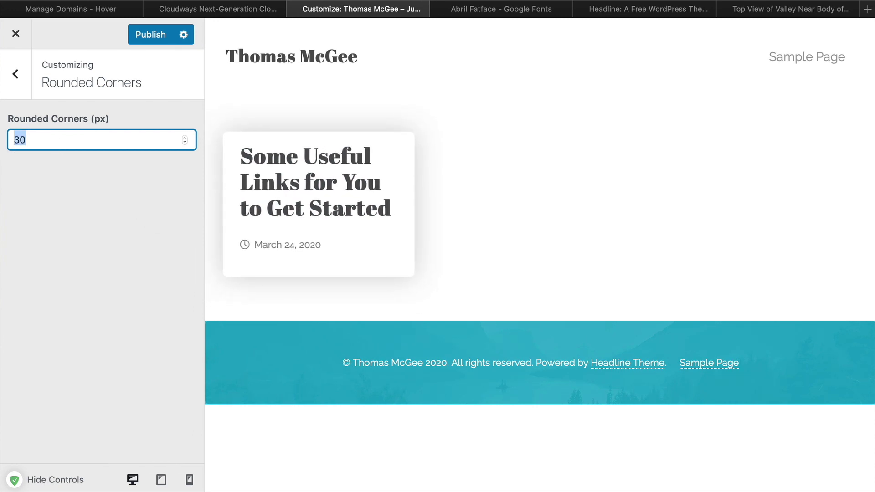
{"action": "type", "text": "3"}
Publish the Customizer changes and return to the live site
{"action": "left_click", "coordinate": [16, 76]}
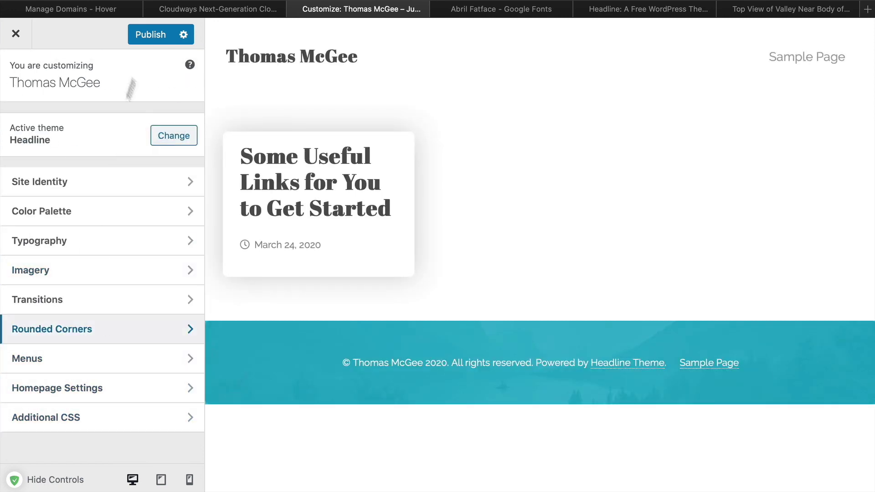
{"action": "left_click", "coordinate": [151, 39]}
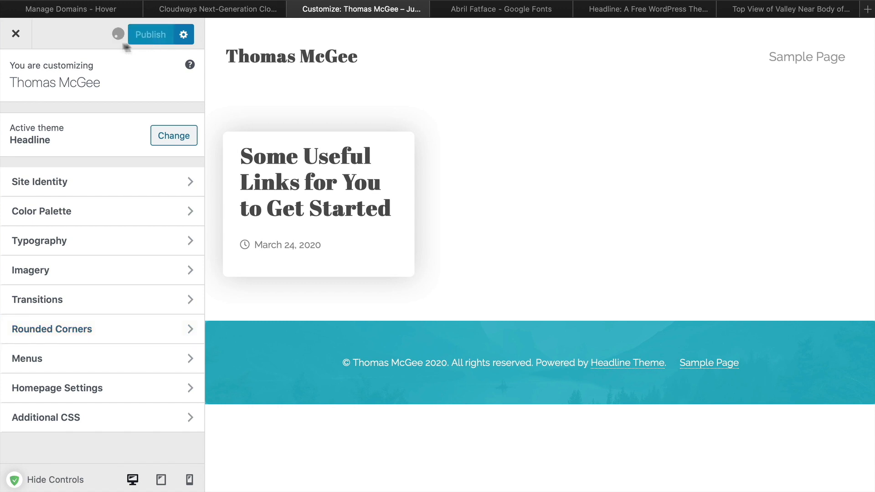
{"action": "key", "text": "super+["}
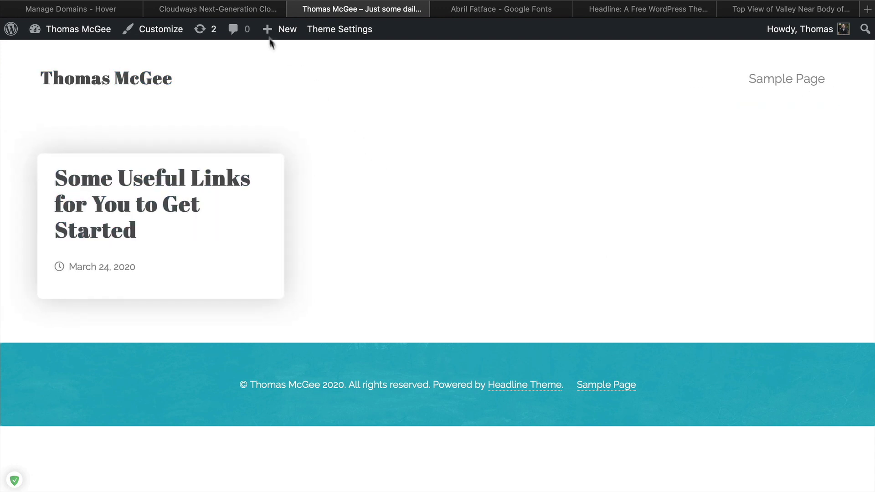
Start a new page and dismiss the block editor welcome tip
{"action": "mouse_move", "coordinate": [266, 32]}
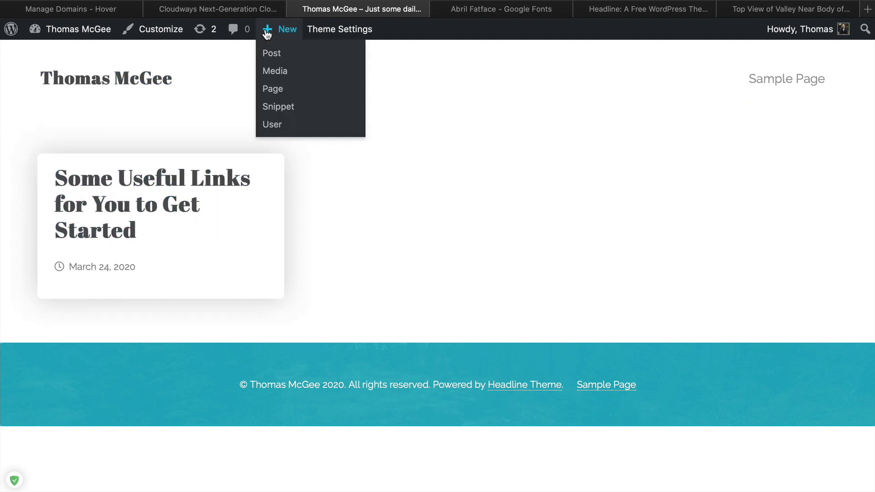
{"action": "left_click", "coordinate": [272, 95]}
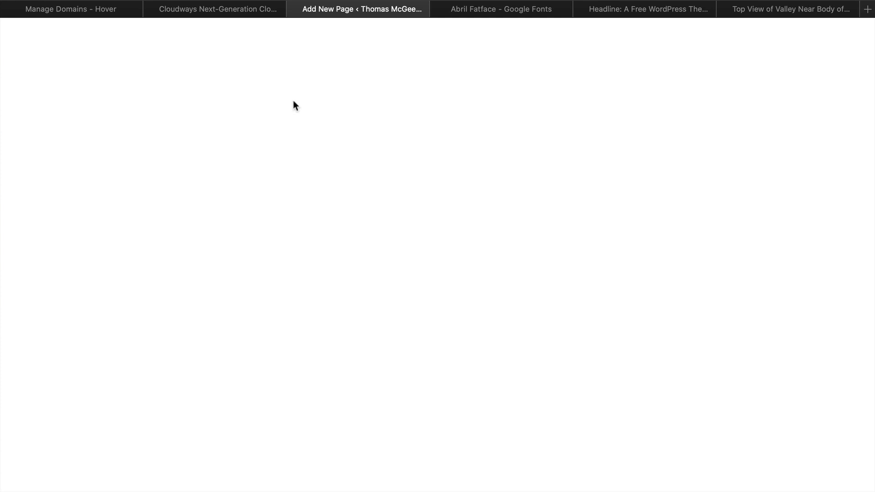
{"action": "mouse_move", "coordinate": [214, 34]}
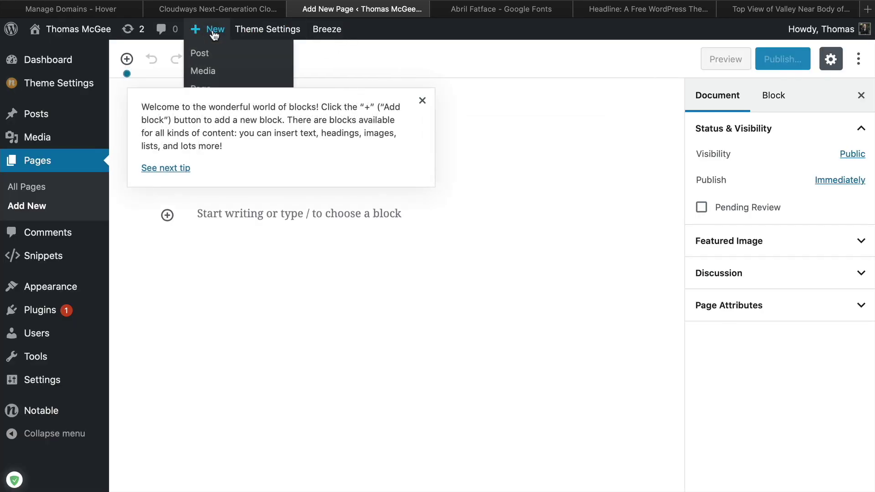
{"action": "left_click", "coordinate": [420, 102]}
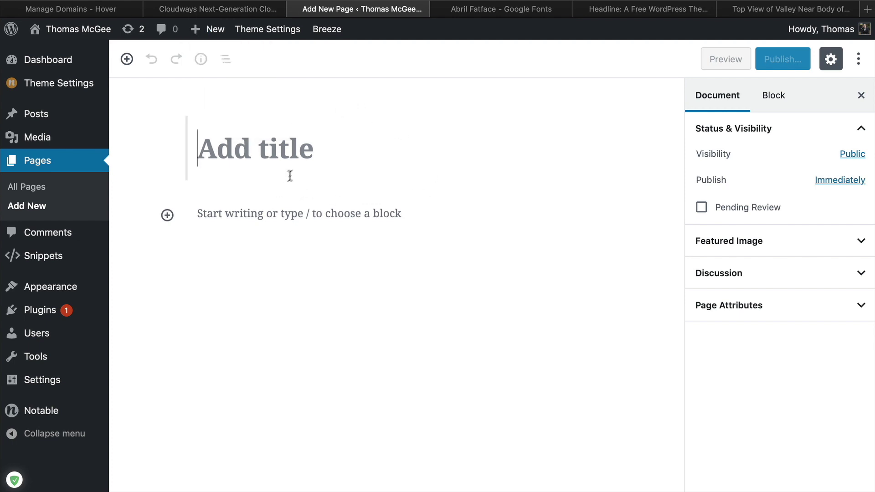
Install and activate the Classic Editor plugin from the installed plugins list
{"action": "mouse_move", "coordinate": [49, 366]}
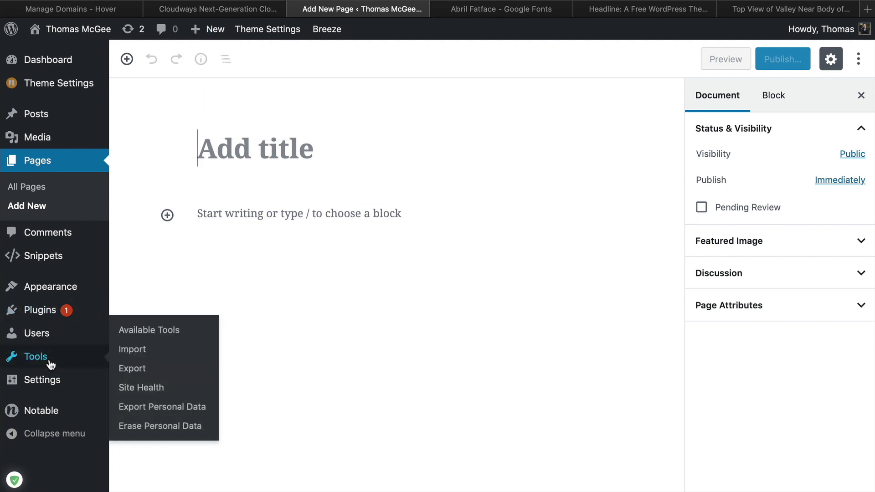
{"action": "mouse_move", "coordinate": [40, 315]}
{"action": "left_click", "coordinate": [40, 309]}
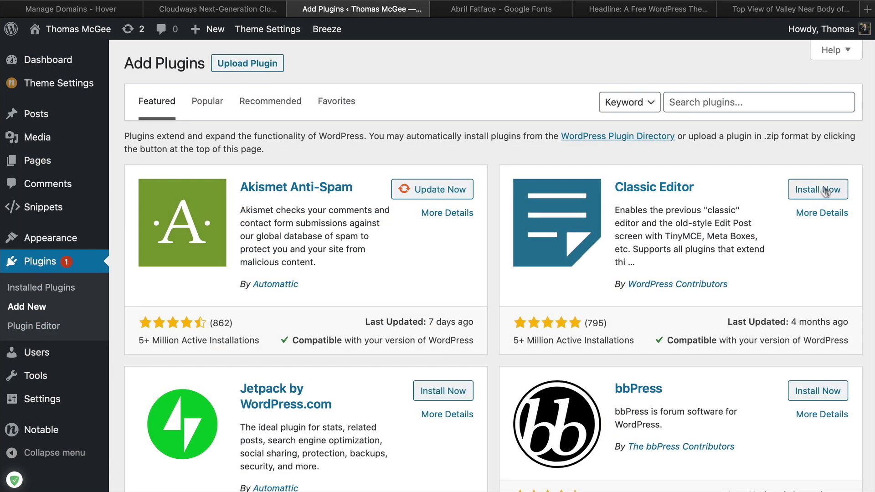
{"action": "left_click", "coordinate": [825, 191]}
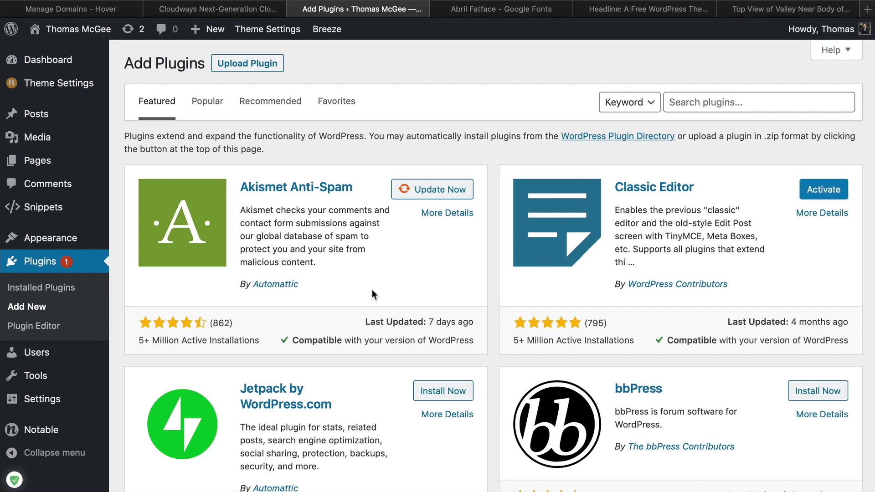
{"action": "left_click", "coordinate": [823, 190]}
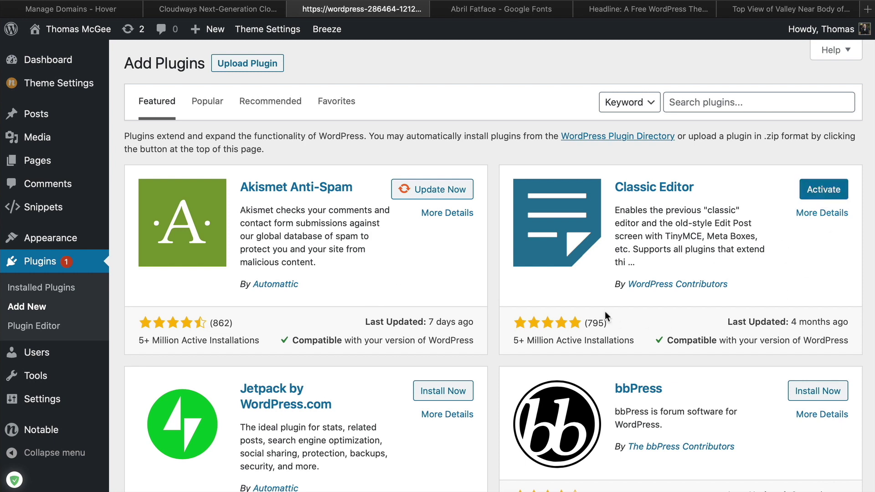
{"action": "scroll", "coordinate": [529, 418], "scroll_direction": "down", "scroll_amount": 5}
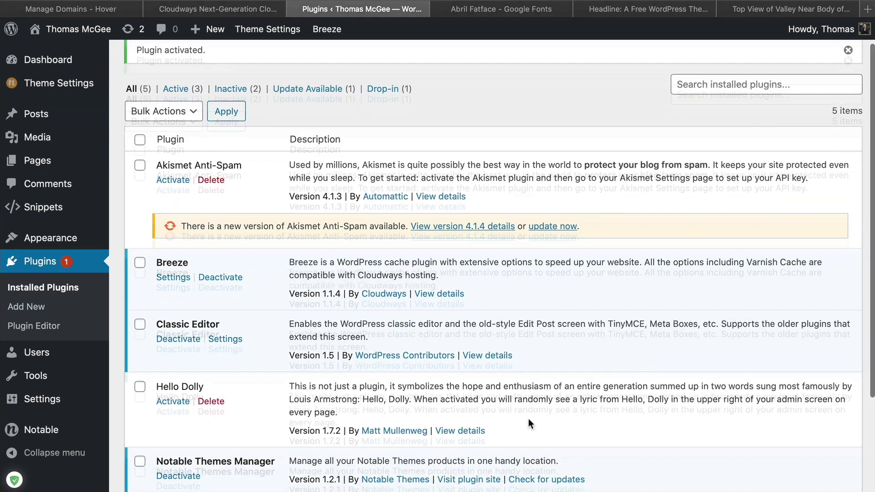
{"action": "scroll", "coordinate": [529, 417], "scroll_direction": "up", "scroll_amount": 5}
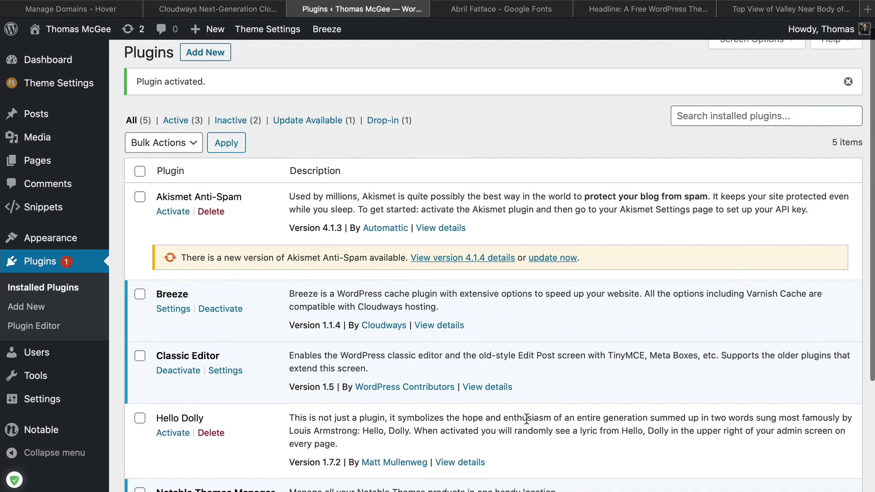
{"action": "scroll", "coordinate": [524, 414], "scroll_direction": "down", "scroll_amount": 6}
{"action": "scroll", "coordinate": [357, 408], "scroll_direction": "up", "scroll_amount": 4}
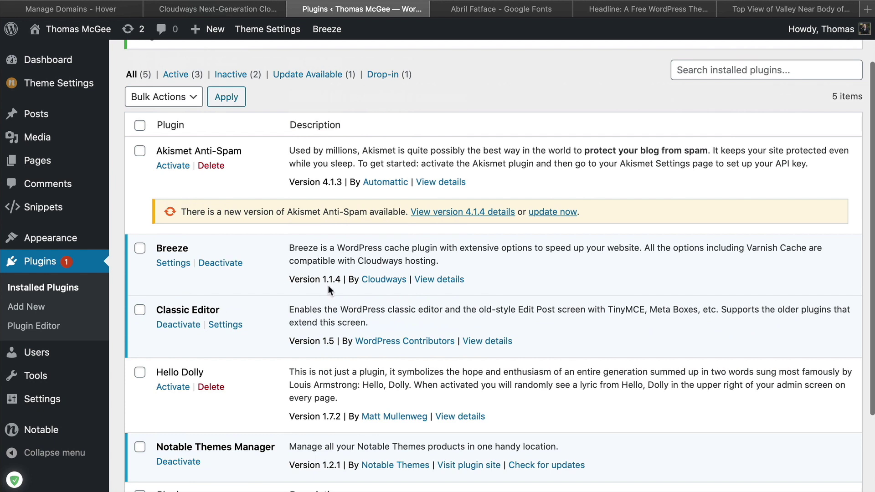
{"action": "scroll", "coordinate": [413, 268], "scroll_direction": "up", "scroll_amount": 3}
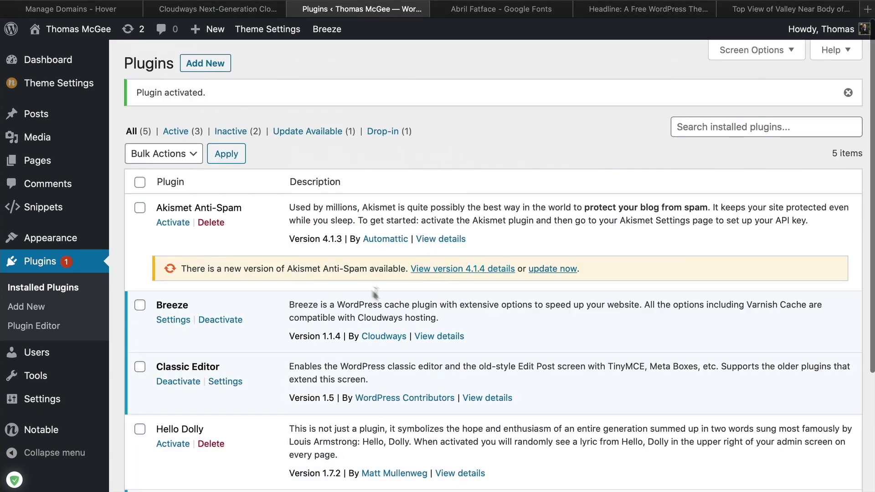
Select all plugins with available updates, including Akismet Anti-Spam, and update them
{"action": "left_click", "coordinate": [136, 35]}
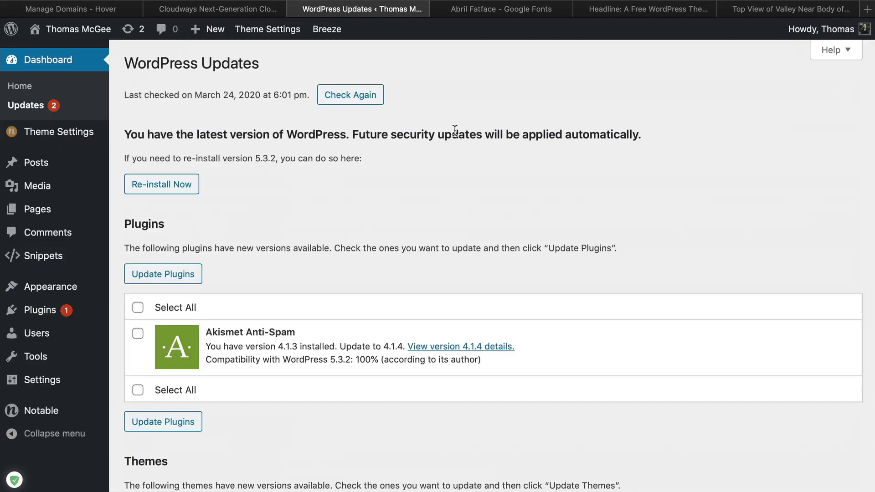
{"action": "scroll", "coordinate": [407, 261], "scroll_direction": "down", "scroll_amount": 3}
{"action": "left_click", "coordinate": [139, 252]}
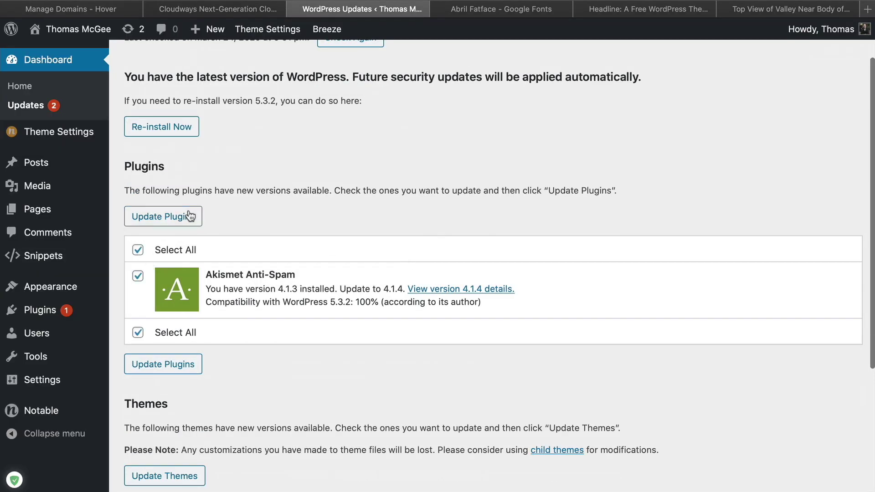
{"action": "left_click", "coordinate": [187, 217]}
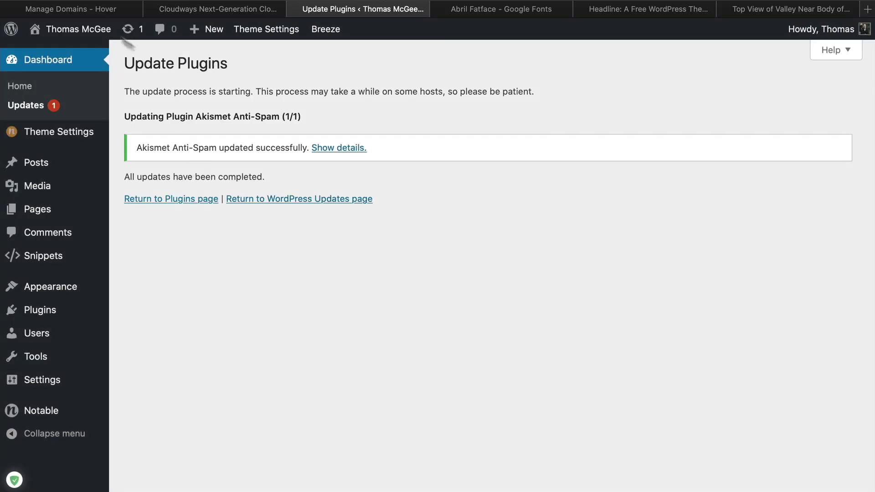
Select all themes and update Twenty Twenty from version 1.0 to 1.1
{"action": "left_click", "coordinate": [127, 29]}
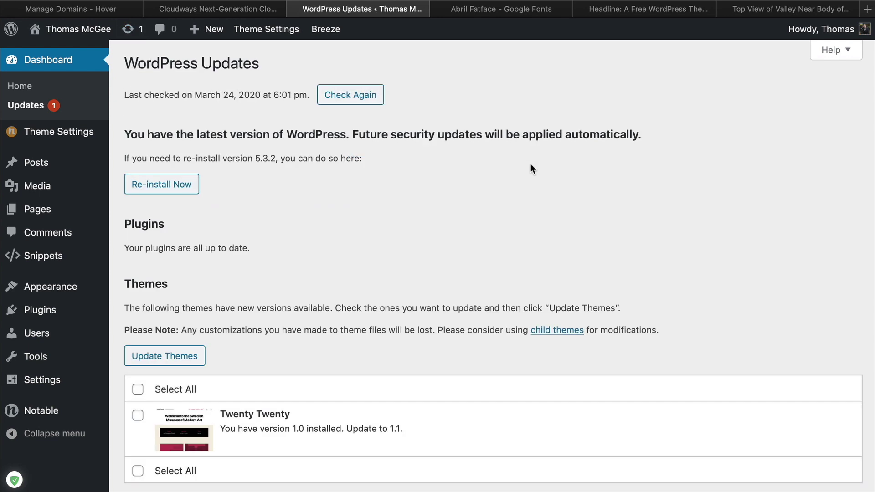
{"action": "scroll", "coordinate": [489, 192], "scroll_direction": "down", "scroll_amount": 3}
{"action": "left_click", "coordinate": [137, 315]}
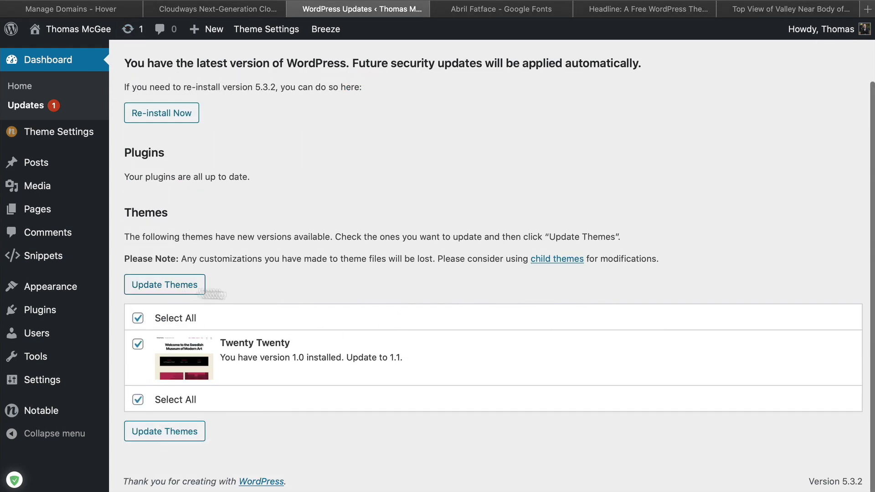
{"action": "left_click", "coordinate": [194, 285]}
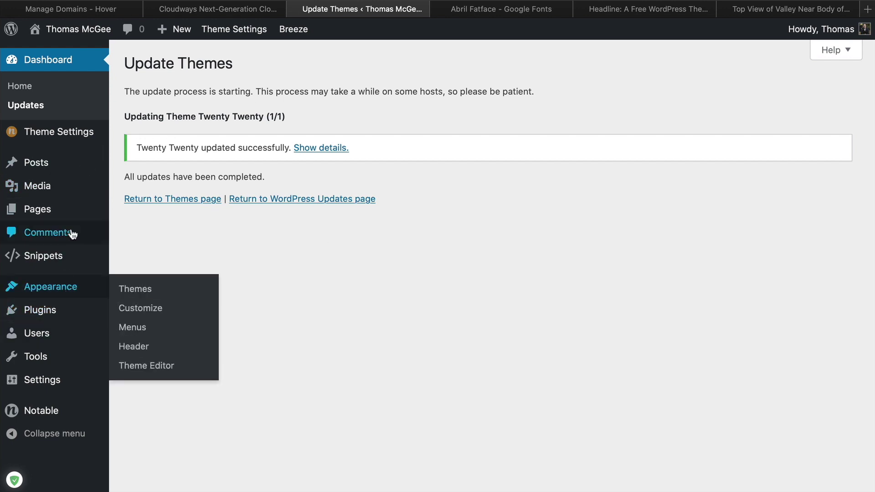
{"action": "mouse_move", "coordinate": [74, 223]}
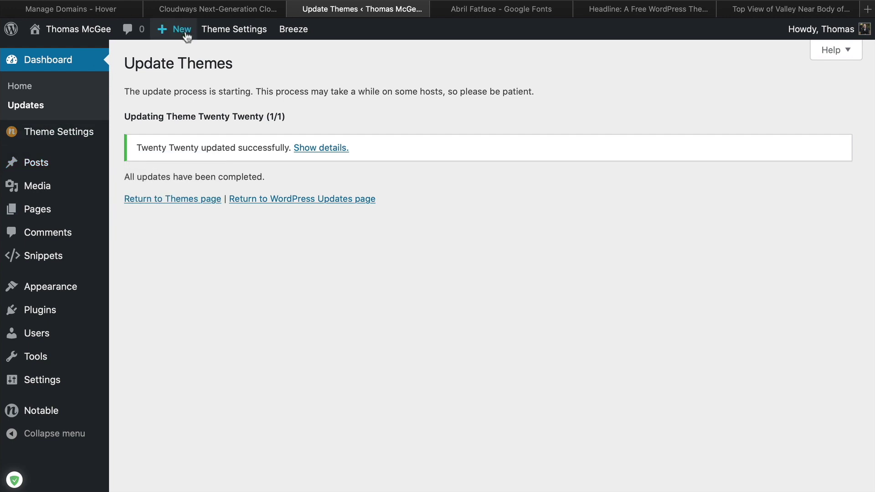
Create a new page titled About Me with long lorem ipsum body text
{"action": "mouse_move", "coordinate": [187, 36]}
{"action": "left_click", "coordinate": [181, 93]}
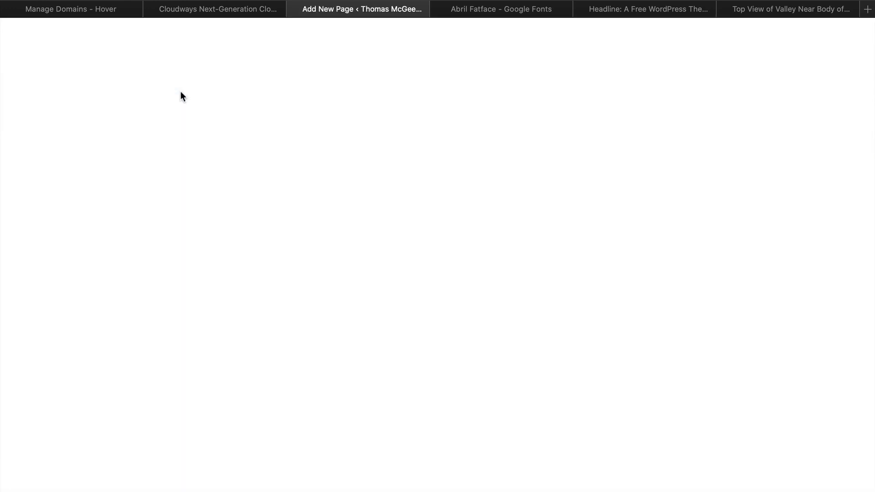
{"action": "type", "text": "About Me"}
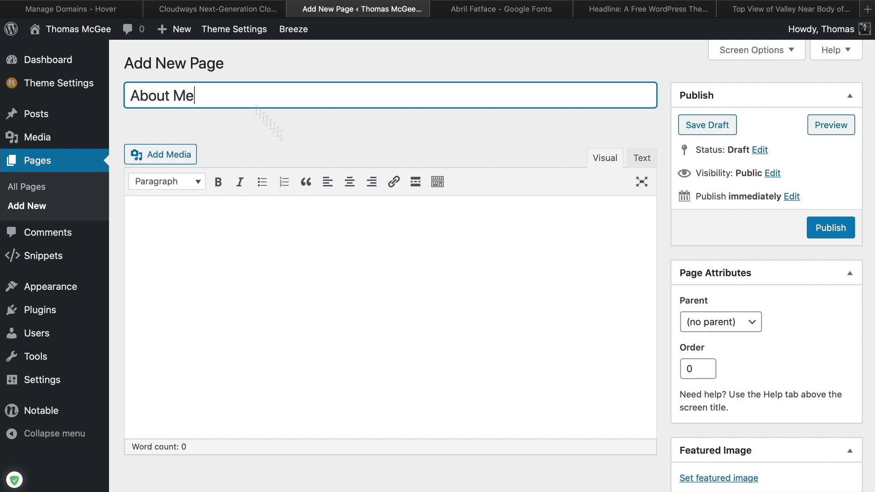
{"action": "left_click", "coordinate": [365, 260]}
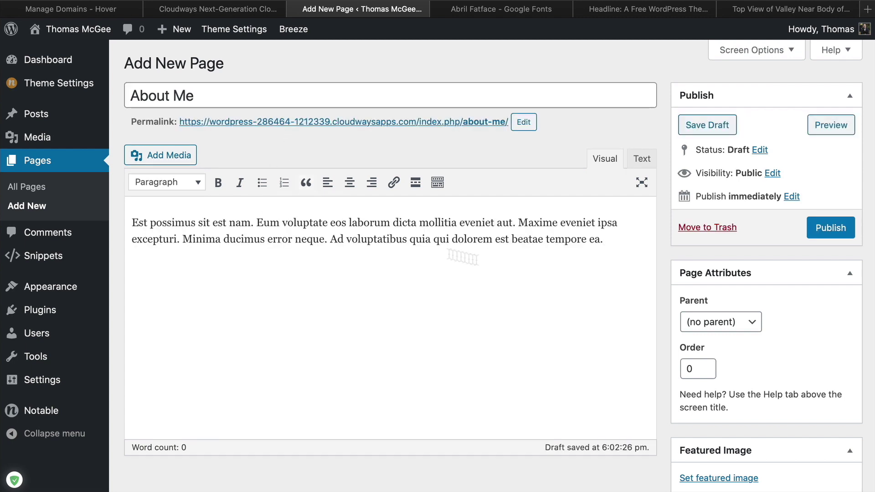
{"action": "triple_click", "coordinate": [603, 240]}
{"action": "type", "text": "lorem"}
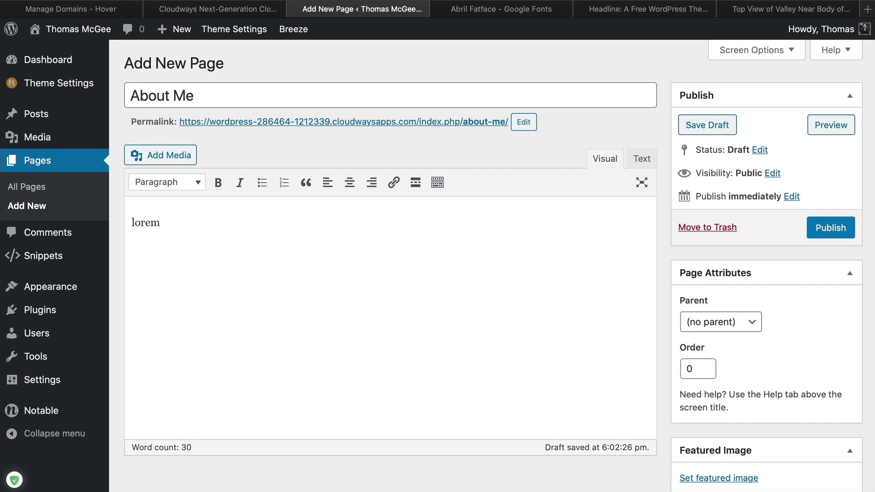
{"action": "type", "text": "_long"}
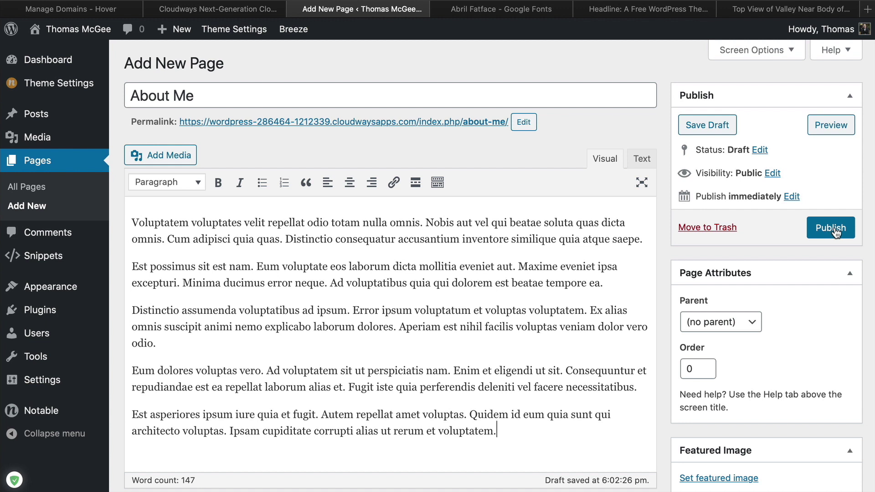
Shorten the page's permalink slug to 'about'
{"action": "left_click", "coordinate": [523, 122]}
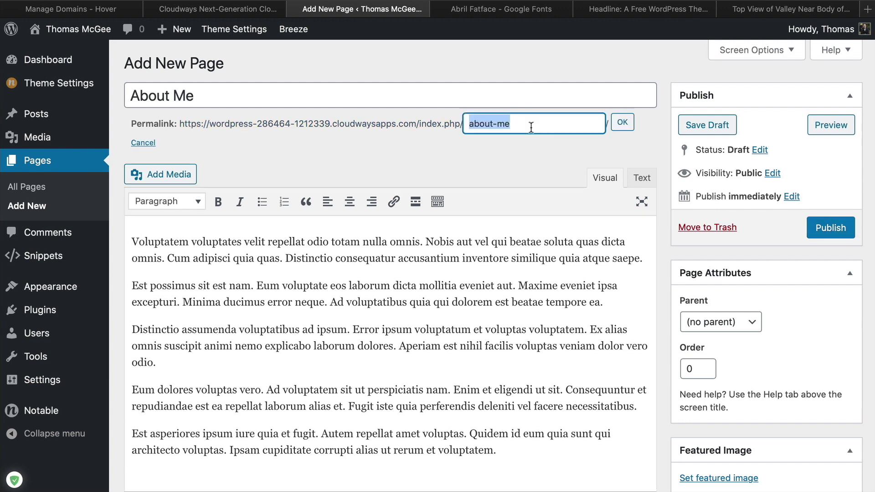
{"action": "double_click", "coordinate": [503, 124]}
{"action": "key", "text": "BackSpace"}
{"action": "key", "text": "BackSpace"}
{"action": "left_click", "coordinate": [622, 122]}
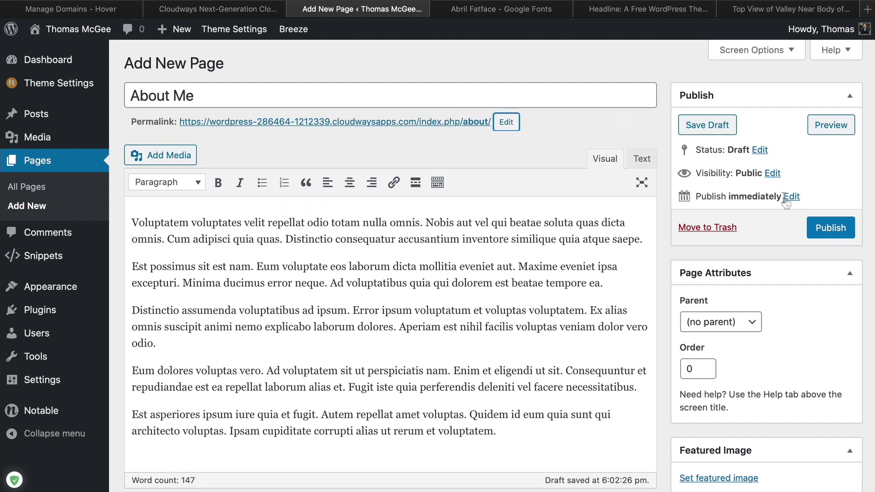
Publish the About Me page, then return to the site's home page
{"action": "left_click", "coordinate": [830, 228]}
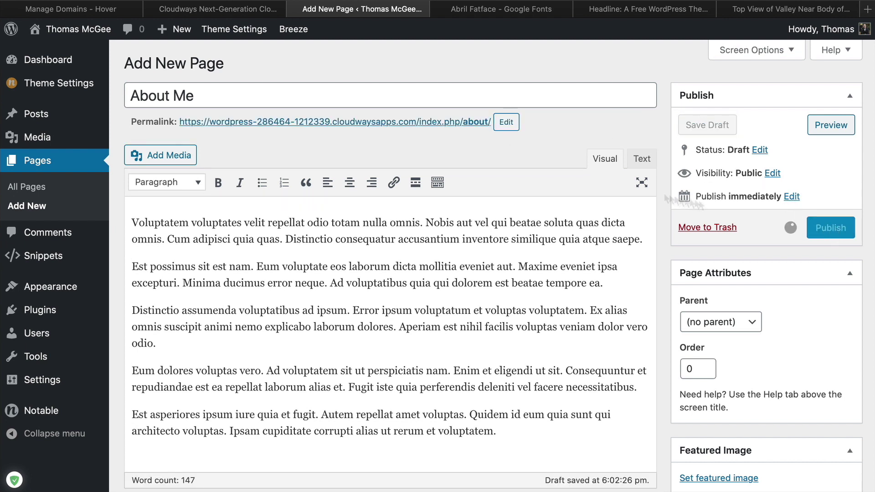
{"action": "scroll", "coordinate": [460, 148], "scroll_direction": "up", "scroll_amount": 2}
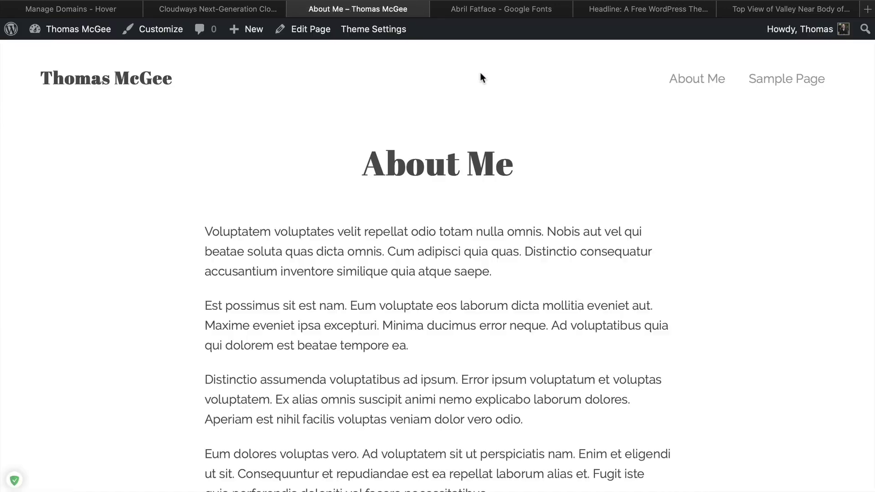
{"action": "scroll", "coordinate": [425, 305], "scroll_direction": "down", "scroll_amount": 15}
{"action": "scroll", "coordinate": [427, 300], "scroll_direction": "up", "scroll_amount": 15}
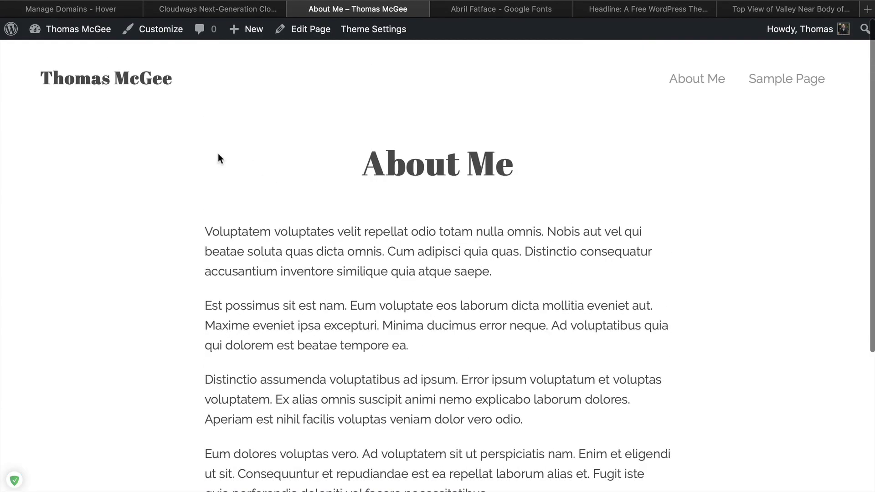
{"action": "left_click", "coordinate": [142, 85]}
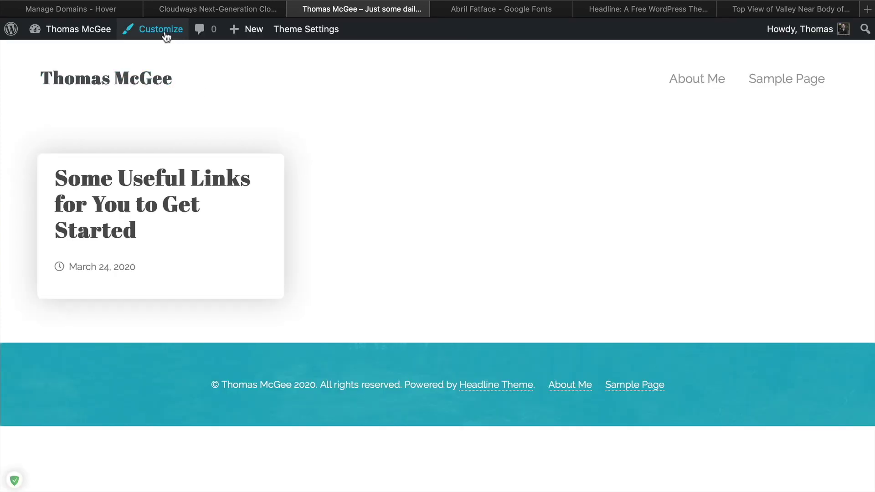
Create a new menu named Main assigned to the Primary location
{"action": "left_click", "coordinate": [168, 37]}
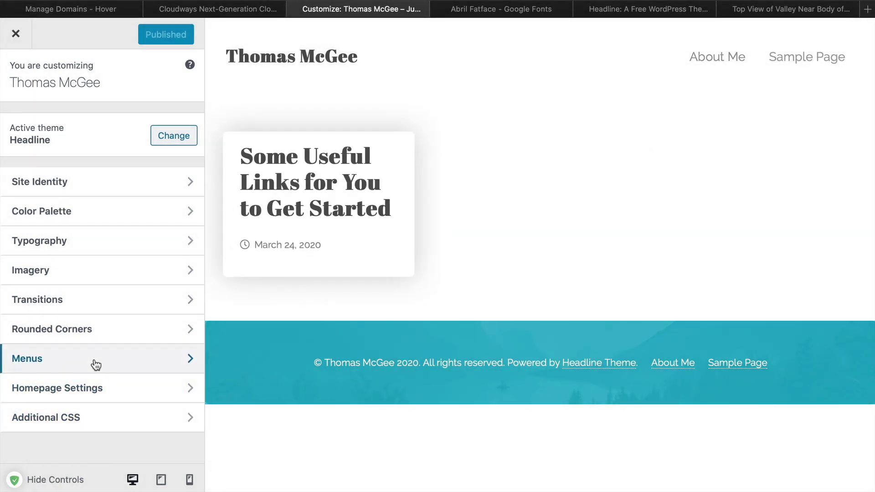
{"action": "left_click", "coordinate": [96, 365]}
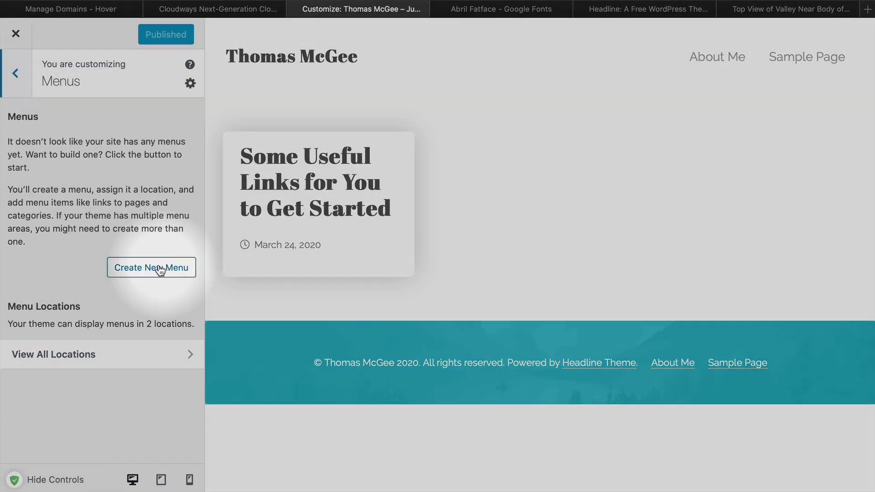
{"action": "left_click", "coordinate": [154, 269]}
{"action": "left_click", "coordinate": [97, 138]}
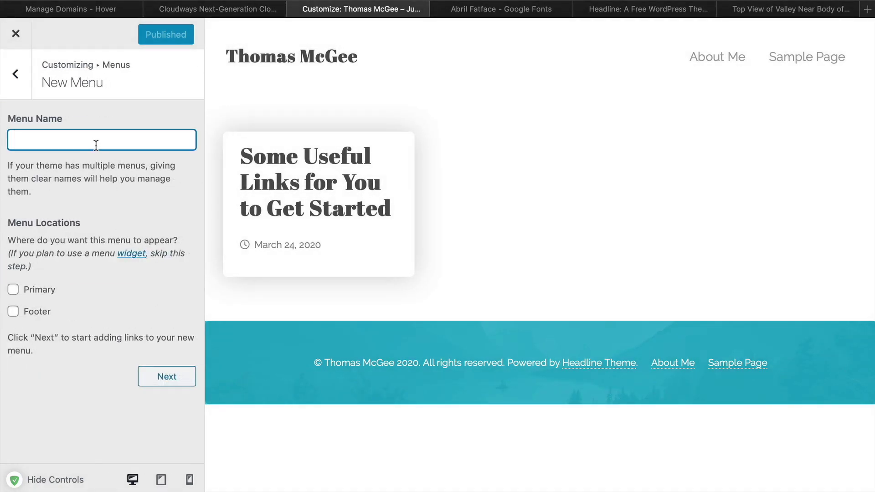
{"action": "left_click", "coordinate": [13, 290]}
{"action": "left_click", "coordinate": [180, 378]}
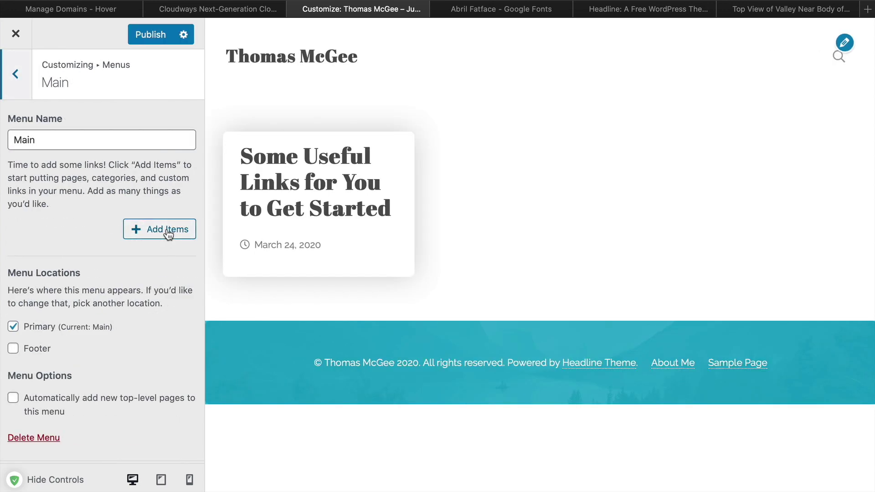
Add Home and About Me to the Main menu and publish it
{"action": "left_click", "coordinate": [167, 232]}
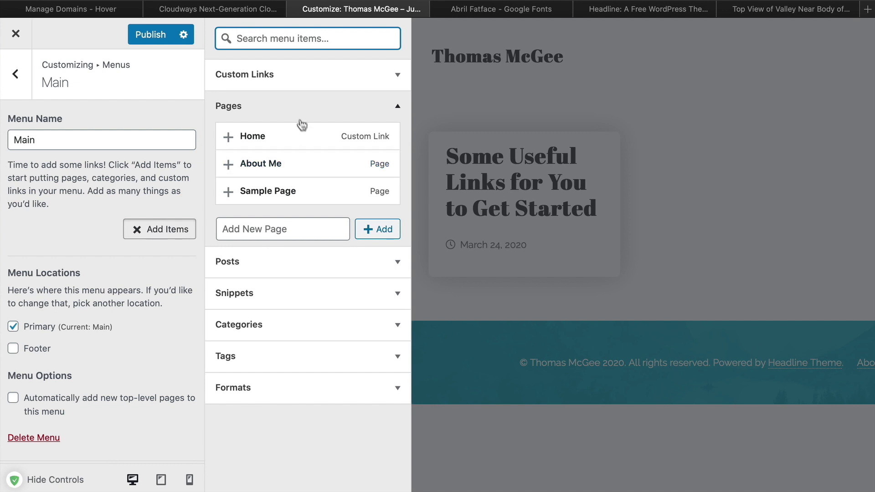
{"action": "left_click", "coordinate": [303, 141]}
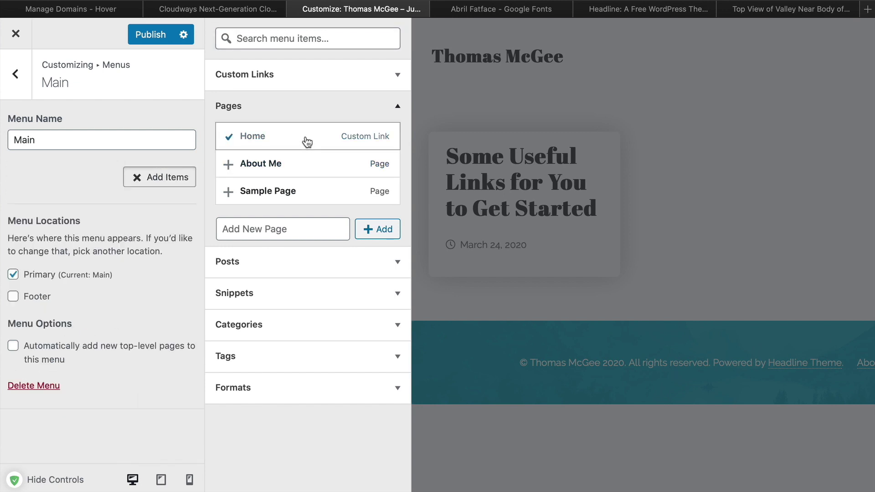
{"action": "left_click", "coordinate": [315, 167]}
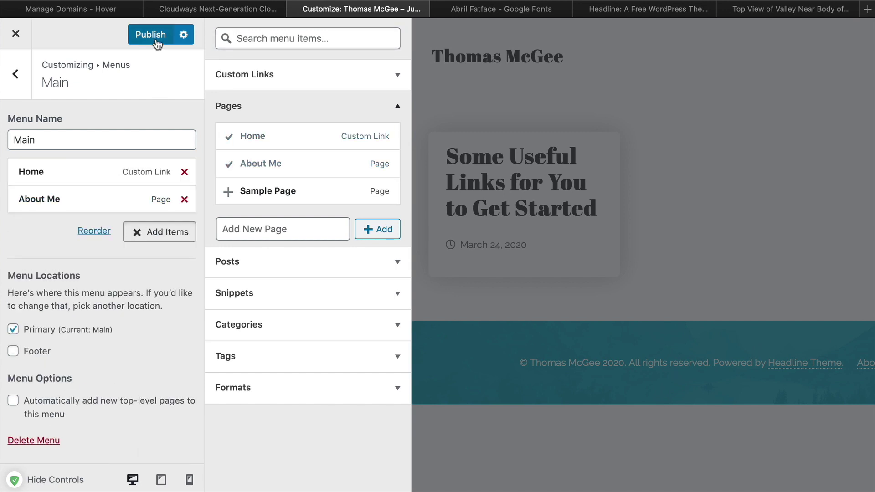
{"action": "left_click", "coordinate": [155, 36]}
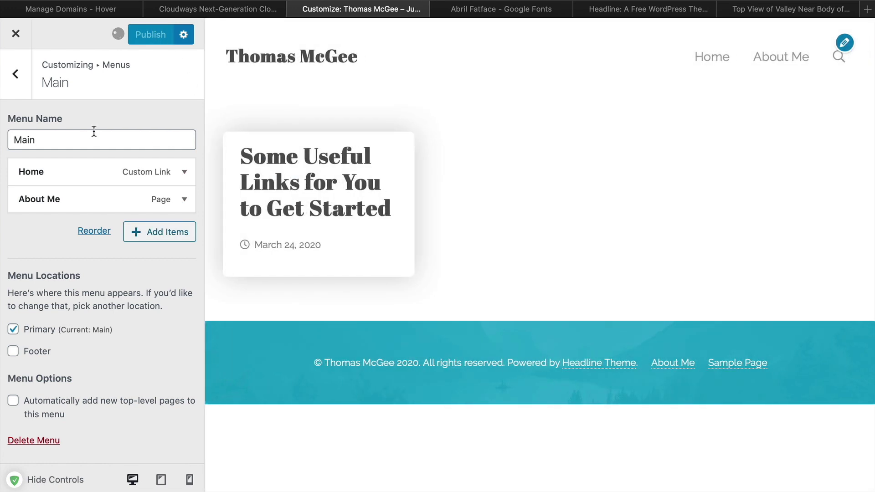
Create a second menu named Footer assigned to the Footer location
{"action": "left_click", "coordinate": [25, 81]}
{"action": "left_click", "coordinate": [150, 187]}
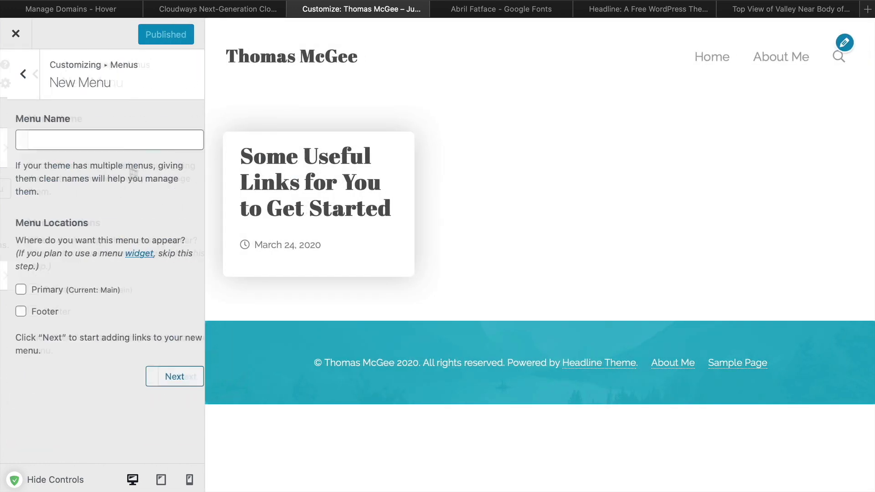
{"action": "left_click", "coordinate": [104, 143]}
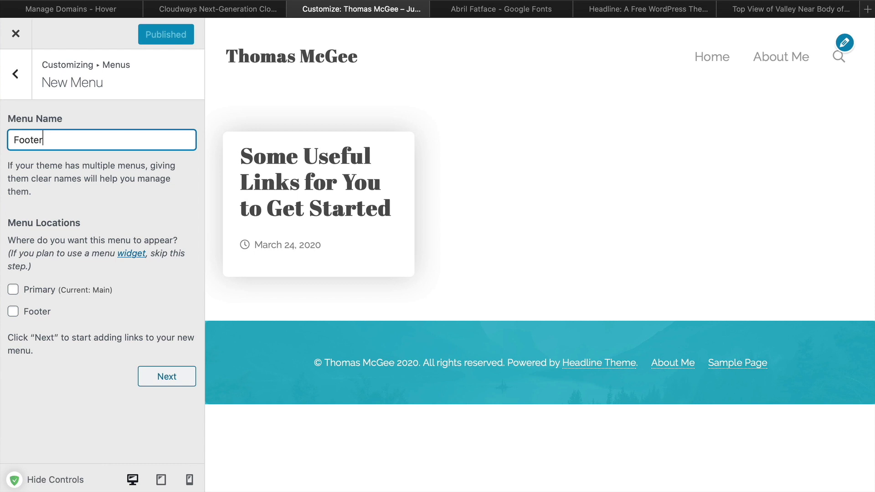
{"action": "left_click", "coordinate": [47, 313]}
{"action": "left_click", "coordinate": [174, 377]}
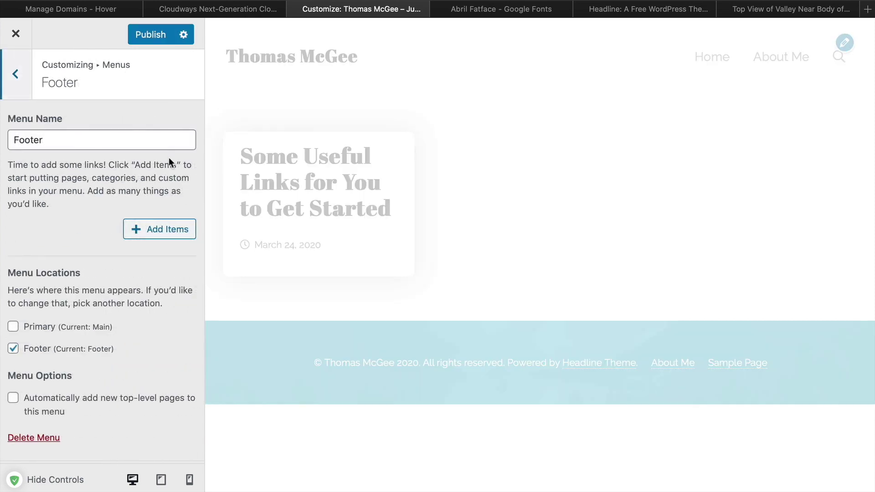
Publish the Footer menu and leave the Customizer
{"action": "left_click", "coordinate": [166, 230]}
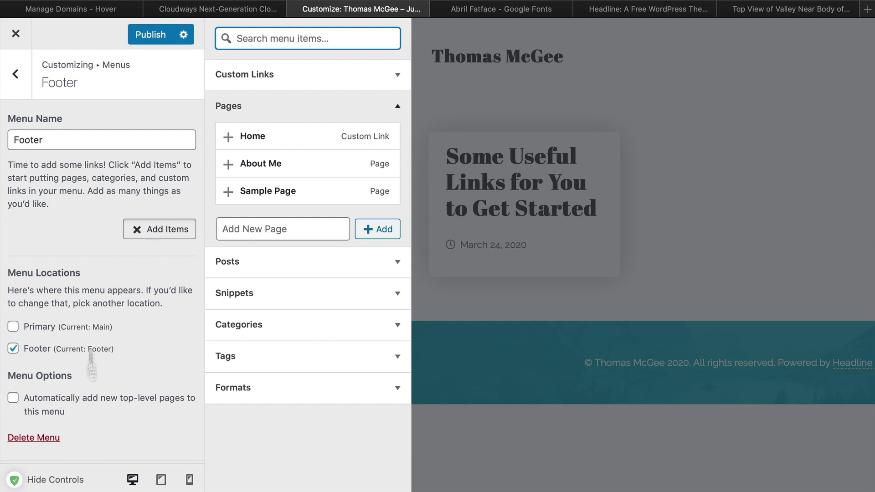
{"action": "left_click", "coordinate": [148, 34]}
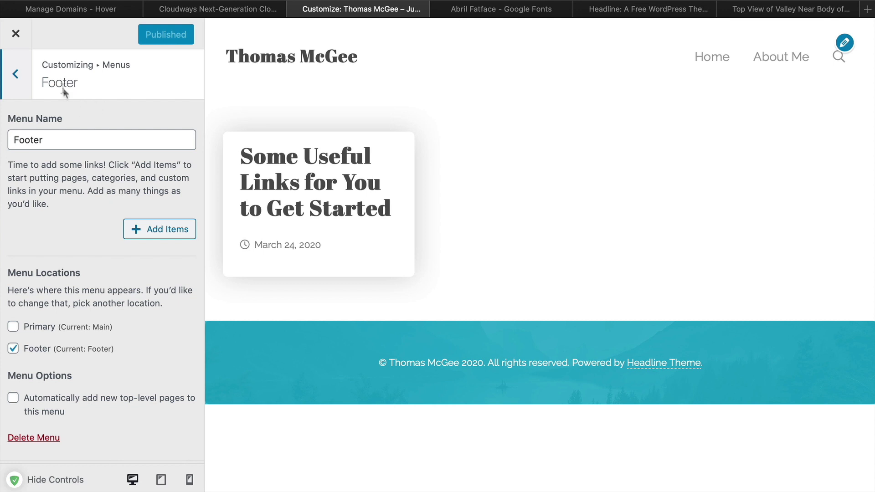
{"action": "left_click", "coordinate": [15, 34]}
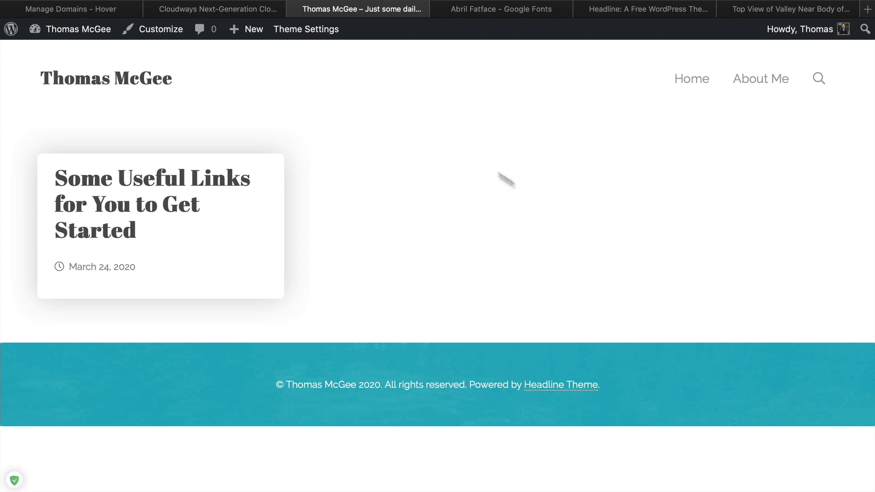
Open and close the header search box on the live site
{"action": "left_click", "coordinate": [820, 80]}
{"action": "left_click", "coordinate": [819, 79]}
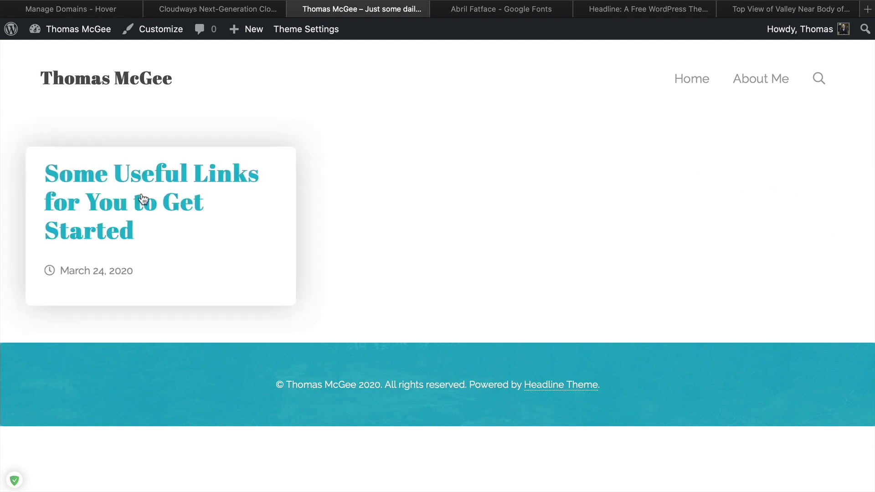
Start a new post titled 'Hello This Is Just a Test Right Here' with lorem ipsum body
{"action": "mouse_move", "coordinate": [252, 37]}
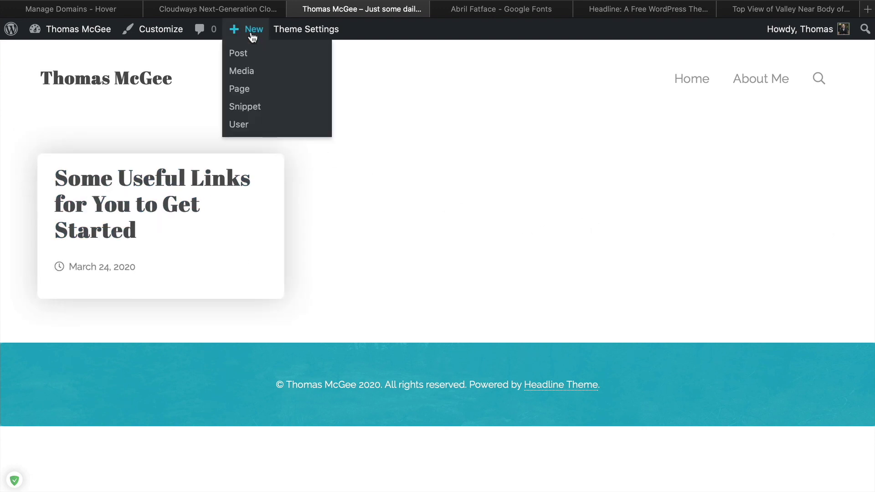
{"action": "left_click", "coordinate": [248, 55]}
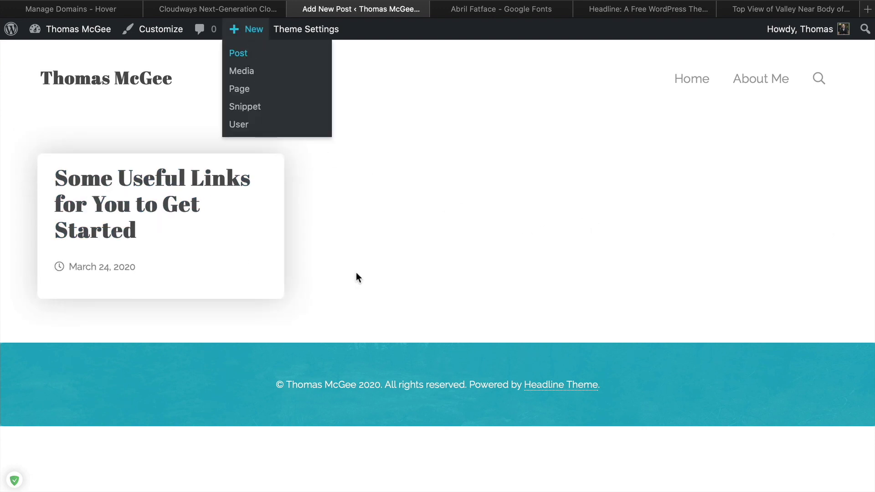
{"action": "type", "text": "Hello This Is"}
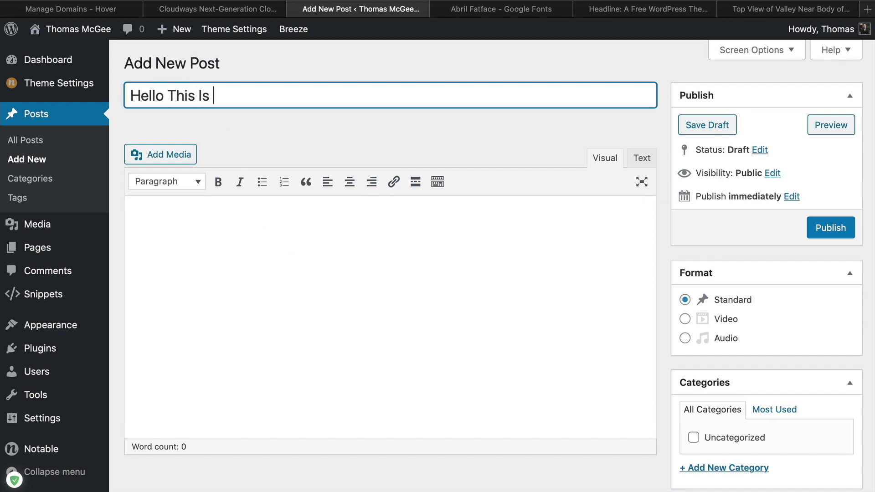
{"action": "type", "text": " Just a Test Right Here!!"}
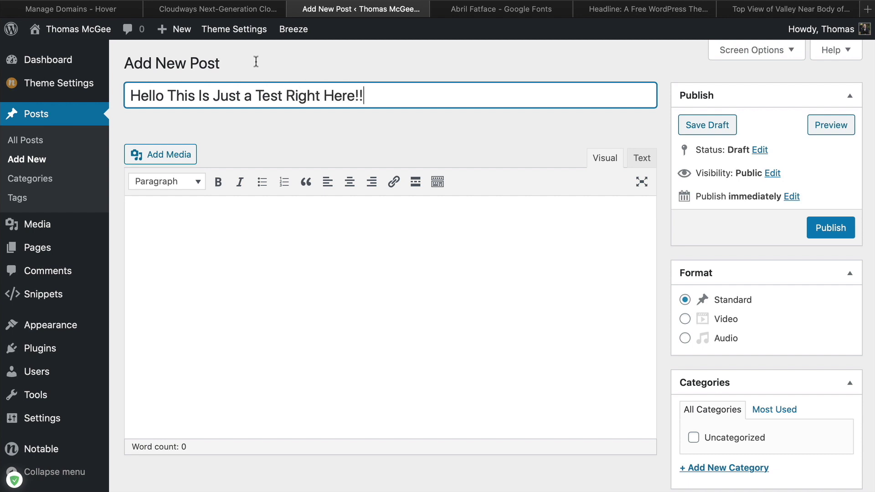
{"action": "left_click", "coordinate": [380, 290]}
{"action": "type", "text": "lorem_"}
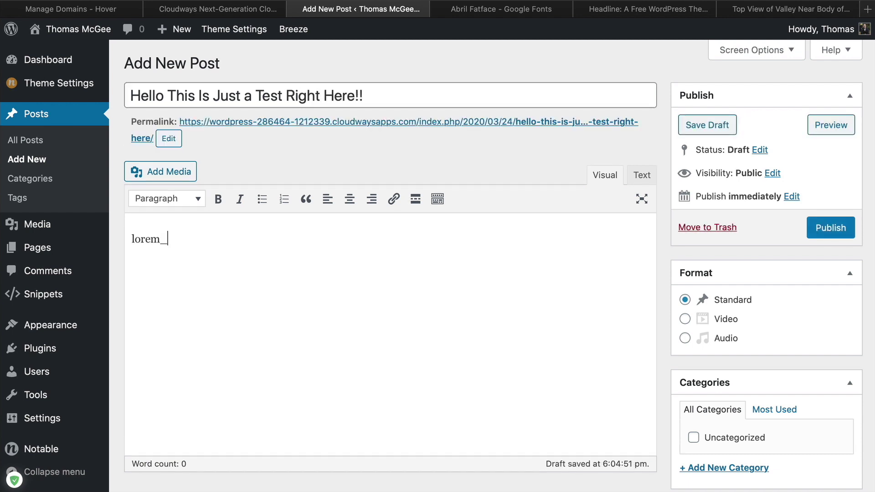
{"action": "type", "text": "long"}
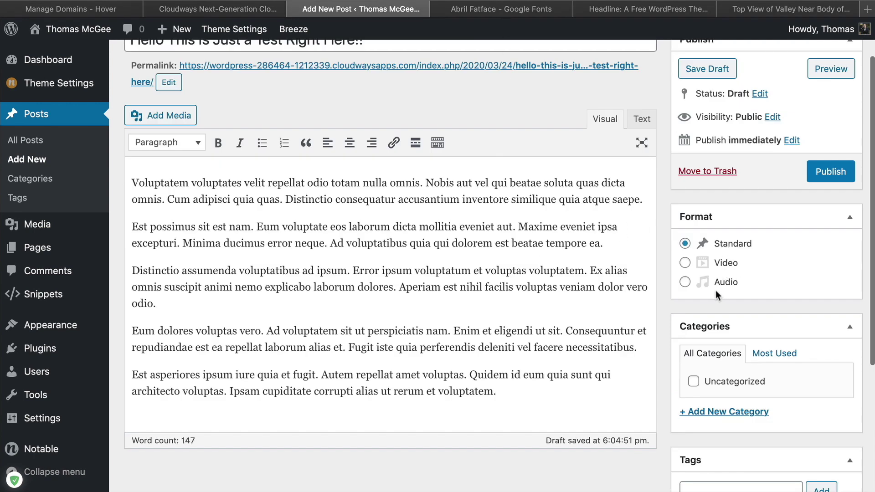
File the post under a new Productivity category
{"action": "scroll", "coordinate": [529, 328], "scroll_direction": "down", "scroll_amount": 2}
{"action": "left_click", "coordinate": [698, 365]}
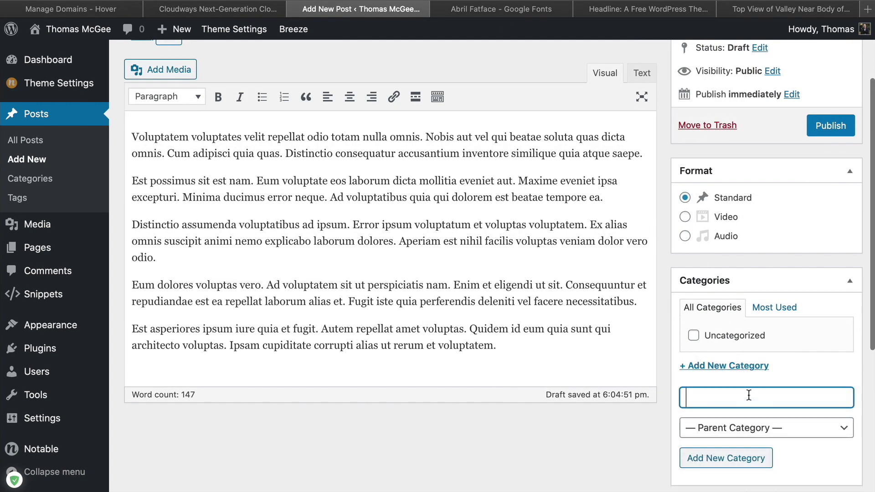
{"action": "type", "text": "Productivity"}
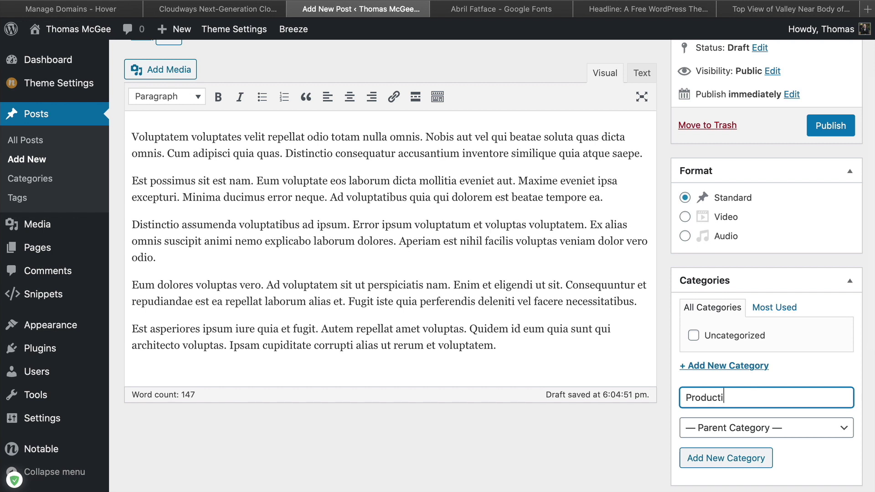
{"action": "left_click", "coordinate": [722, 455]}
{"action": "scroll", "coordinate": [496, 323], "scroll_direction": "down", "scroll_amount": 3}
{"action": "scroll", "coordinate": [496, 322], "scroll_direction": "down", "scroll_amount": 2}
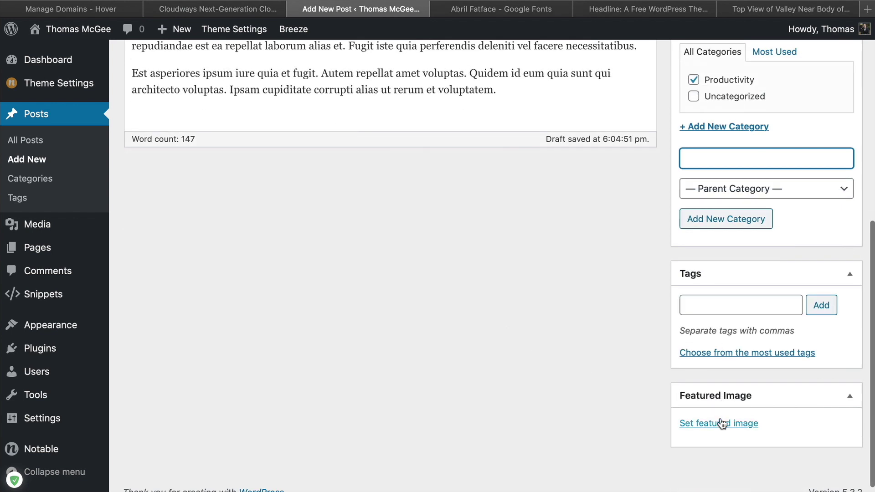
On the Pexels tab, dismiss the download popup and close the valley photo preview
{"action": "left_click", "coordinate": [763, 9]}
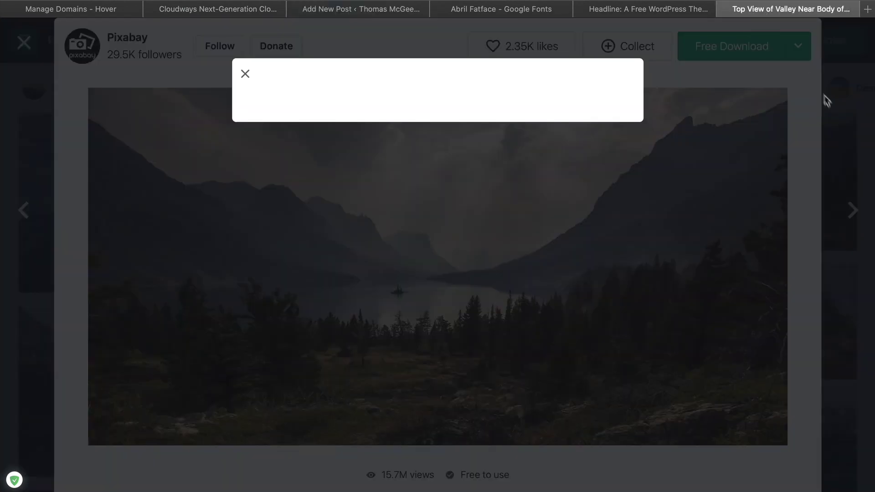
{"action": "left_click", "coordinate": [826, 98]}
{"action": "left_click", "coordinate": [825, 112]}
{"action": "scroll", "coordinate": [497, 228], "scroll_direction": "down", "scroll_amount": 5}
{"action": "scroll", "coordinate": [496, 228], "scroll_direction": "down", "scroll_amount": 10}
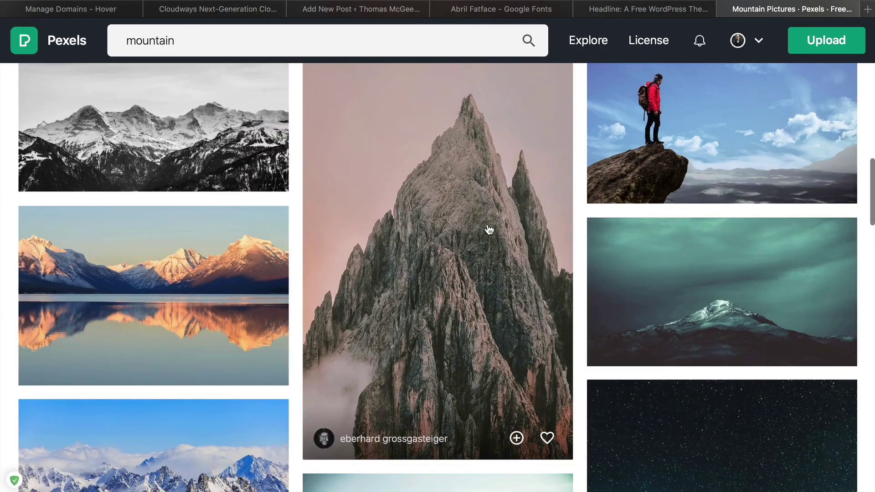
{"action": "scroll", "coordinate": [489, 230], "scroll_direction": "up", "scroll_amount": 1}
Download the man-on-cliff photo at Large 1920 x 1281 size
{"action": "left_click", "coordinate": [732, 152]}
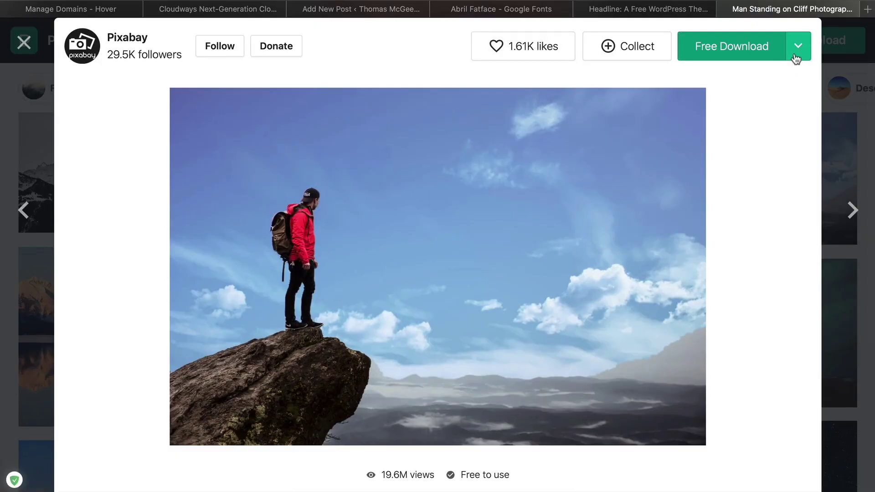
{"action": "left_click", "coordinate": [796, 59]}
{"action": "left_click", "coordinate": [730, 141]}
{"action": "left_click", "coordinate": [743, 301]}
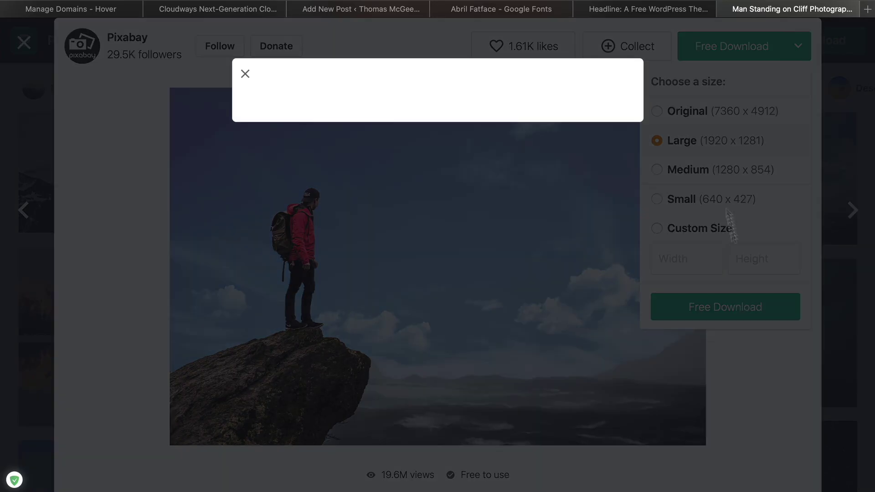
Close the Abril Fatface Google Fonts tab and return to the post draft
{"action": "left_click", "coordinate": [653, 10]}
{"action": "left_click", "coordinate": [503, 10]}
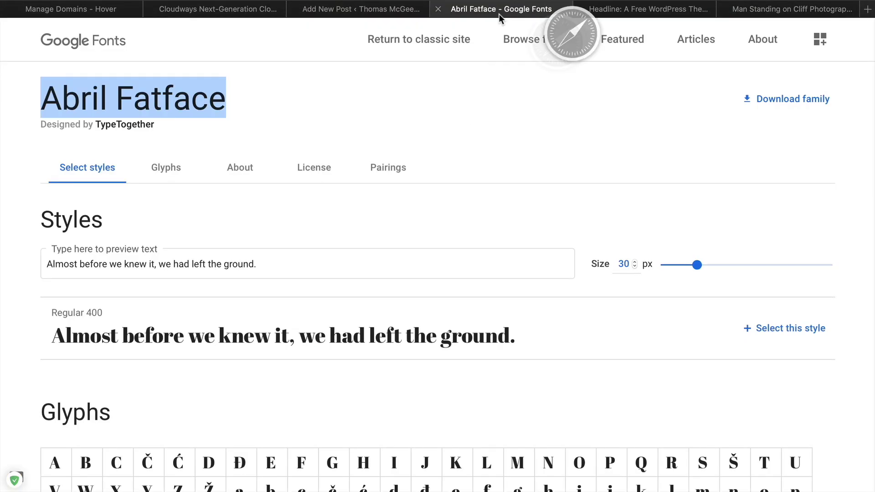
{"action": "left_click", "coordinate": [439, 9]}
{"action": "left_click", "coordinate": [398, 10]}
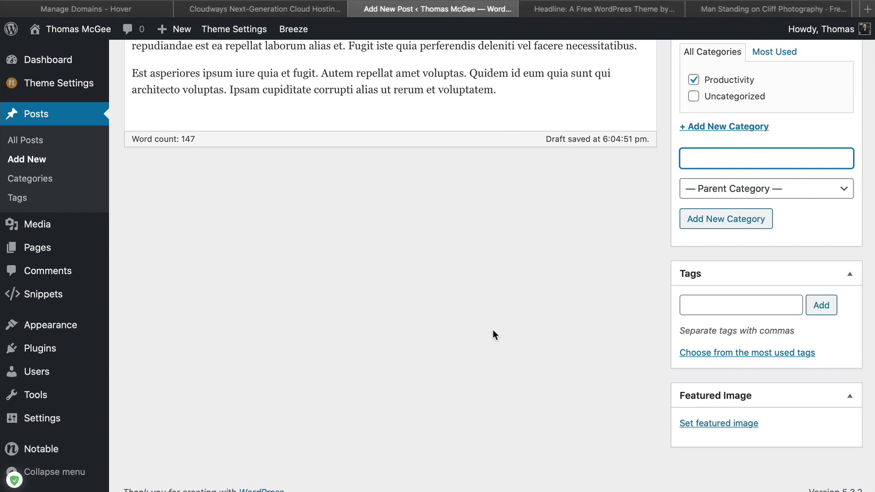
Upload the man-on-cliff photo and set it as the post's featured image
{"action": "scroll", "coordinate": [568, 319], "scroll_direction": "up", "scroll_amount": 10}
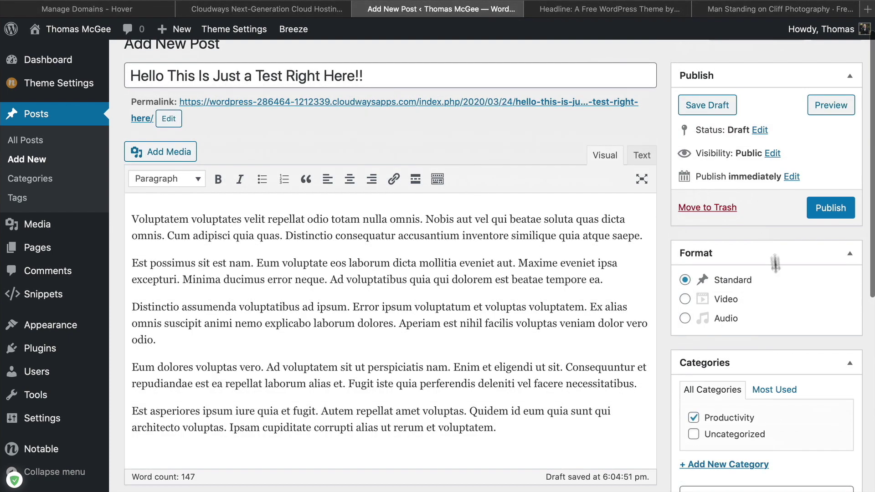
{"action": "scroll", "coordinate": [772, 250], "scroll_direction": "down", "scroll_amount": 10}
{"action": "left_click", "coordinate": [727, 416]}
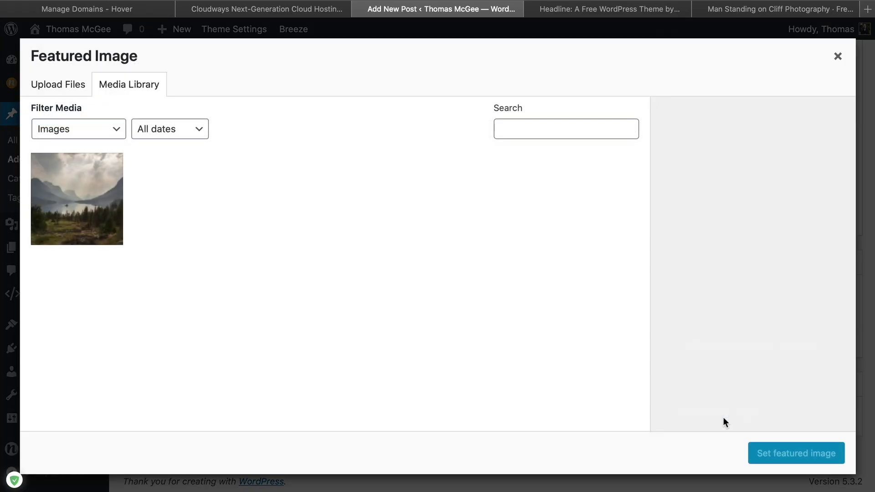
{"action": "left_click", "coordinate": [866, 487]}
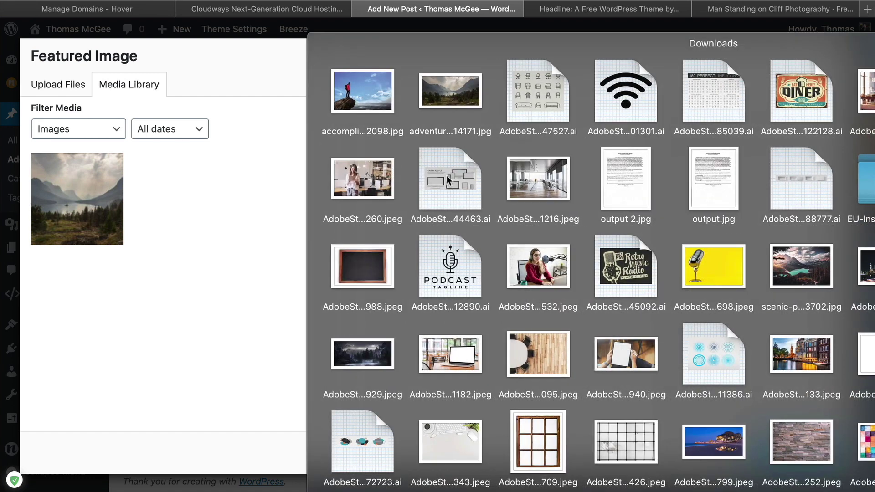
{"action": "left_click_drag", "start_coordinate": [356, 85], "coordinate": [420, 198]}
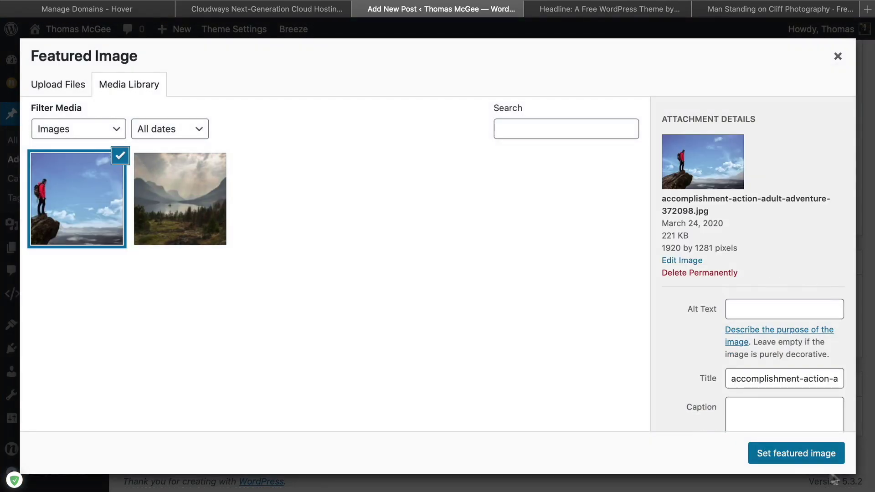
{"action": "left_click", "coordinate": [796, 453]}
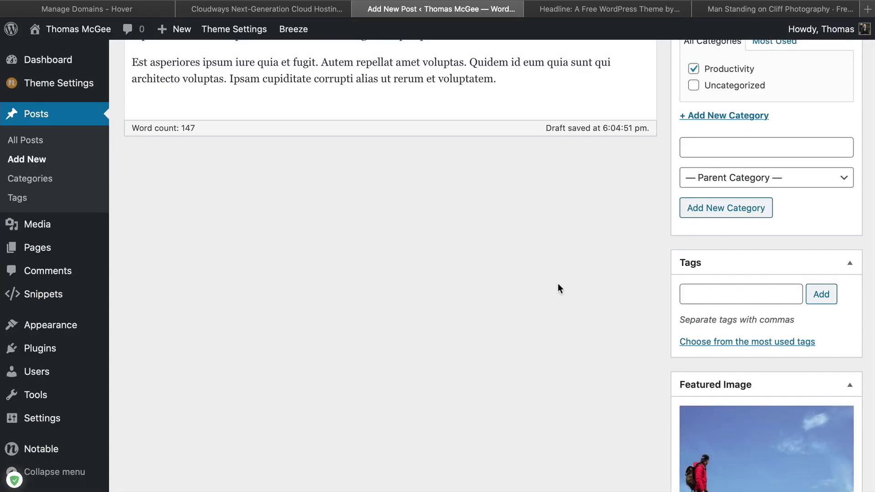
Keep the post's visibility Public and leave the publish date unchanged
{"action": "scroll", "coordinate": [574, 329], "scroll_direction": "up", "scroll_amount": 3}
{"action": "scroll", "coordinate": [581, 354], "scroll_direction": "up", "scroll_amount": 5}
{"action": "scroll", "coordinate": [581, 352], "scroll_direction": "down", "scroll_amount": 8}
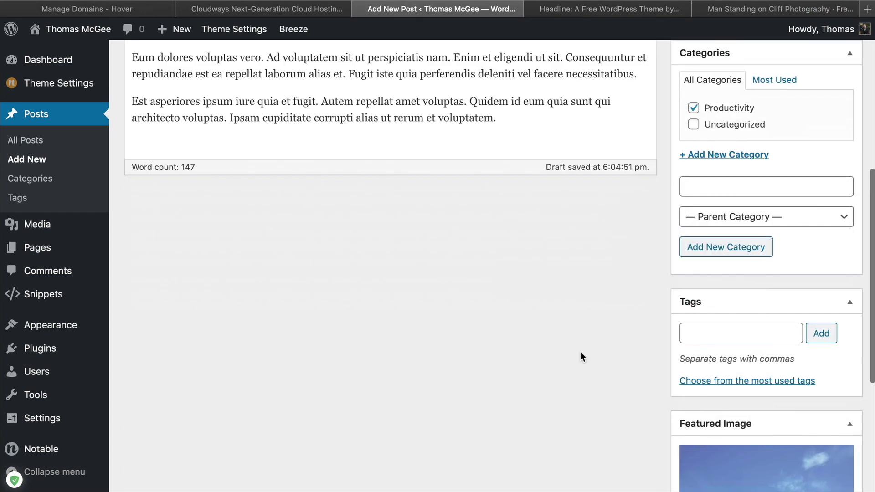
{"action": "scroll", "coordinate": [580, 352], "scroll_direction": "up", "scroll_amount": 8}
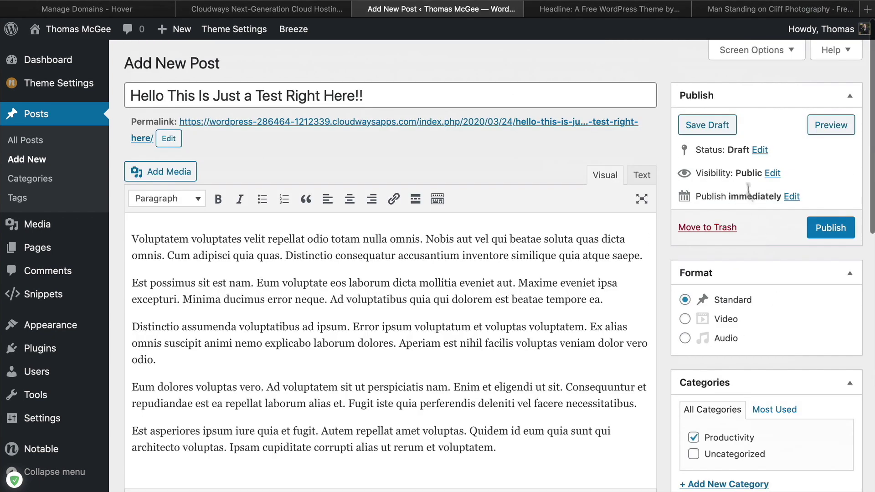
{"action": "left_click", "coordinate": [772, 174]}
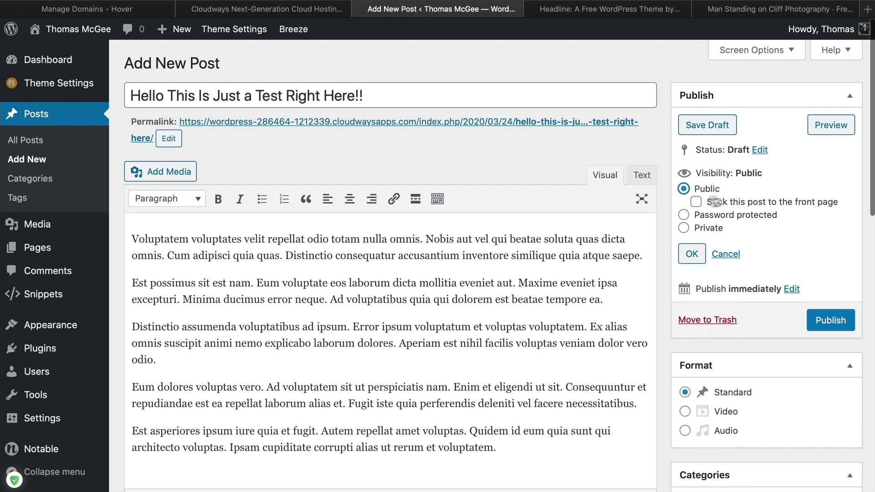
{"action": "left_click", "coordinate": [725, 253]}
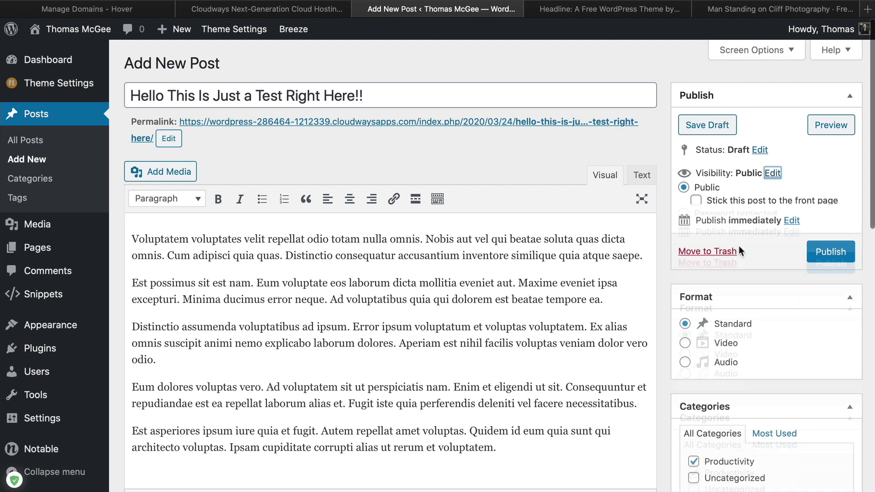
{"action": "left_click", "coordinate": [786, 197]}
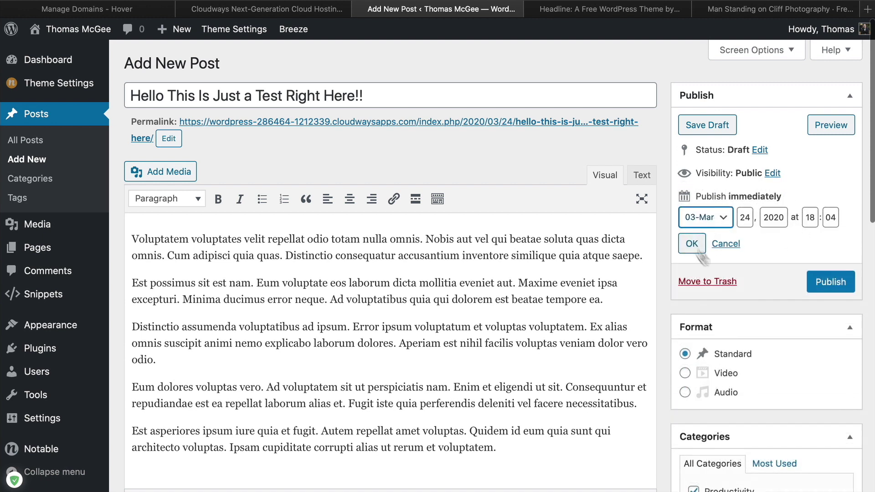
{"action": "left_click", "coordinate": [728, 243]}
Publish the post and view it on the live site
{"action": "left_click", "coordinate": [473, 176]}
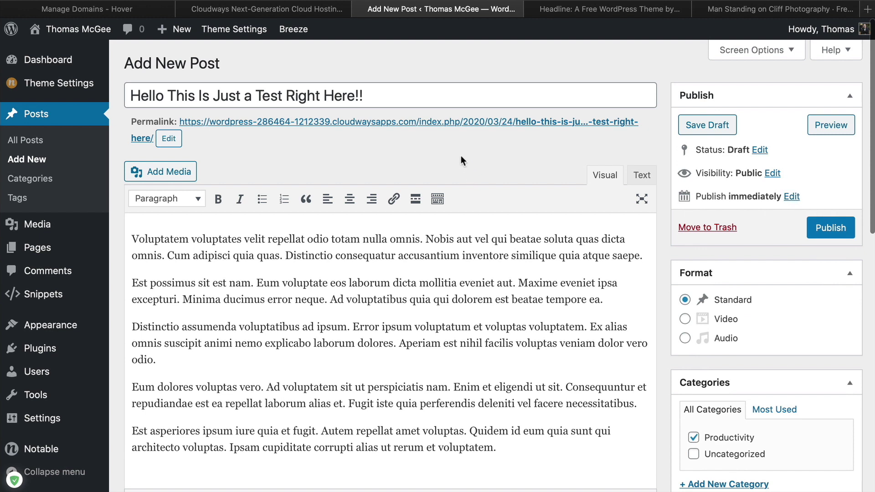
{"action": "left_click", "coordinate": [829, 231]}
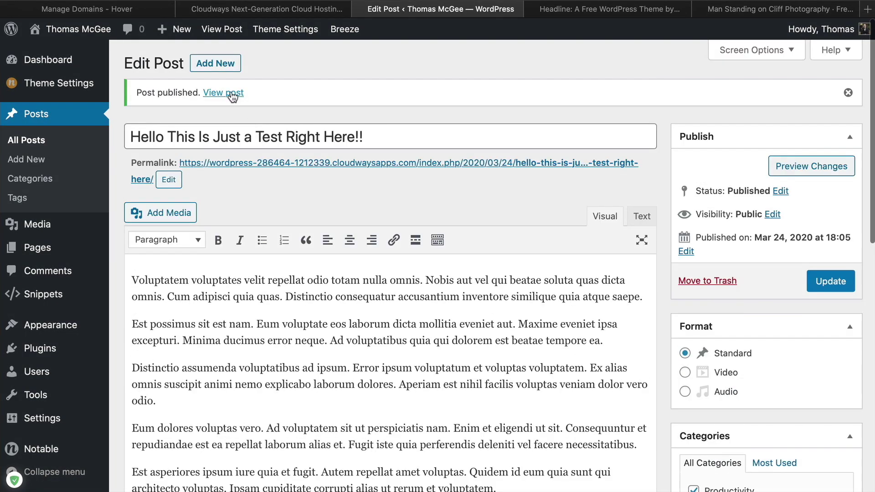
{"action": "left_click", "coordinate": [232, 94]}
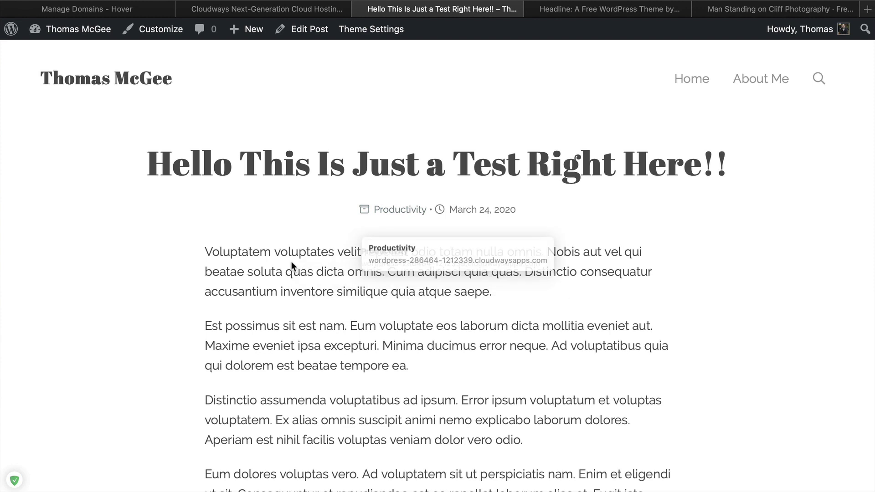
Scroll through the test post to check its author bio
{"action": "scroll", "coordinate": [273, 269], "scroll_direction": "down", "scroll_amount": 10}
{"action": "scroll", "coordinate": [494, 170], "scroll_direction": "up", "scroll_amount": 10}
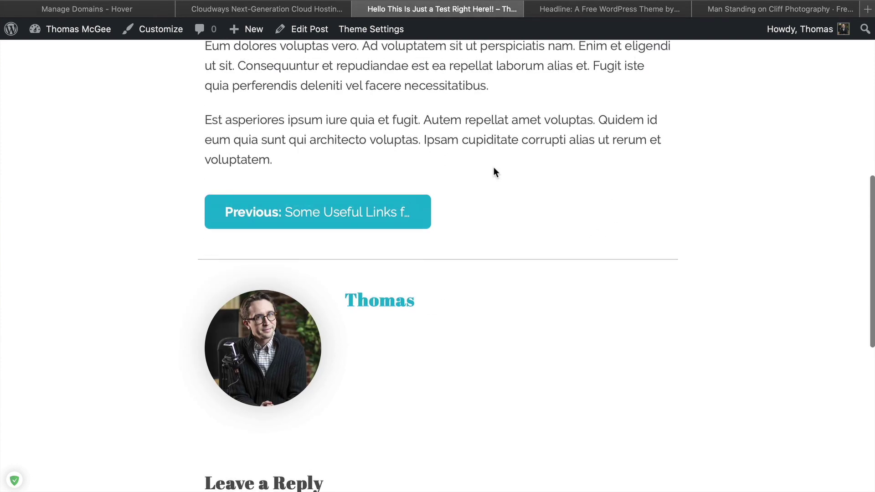
{"action": "scroll", "coordinate": [497, 170], "scroll_direction": "down", "scroll_amount": 9}
{"action": "scroll", "coordinate": [501, 177], "scroll_direction": "up", "scroll_amount": 10}
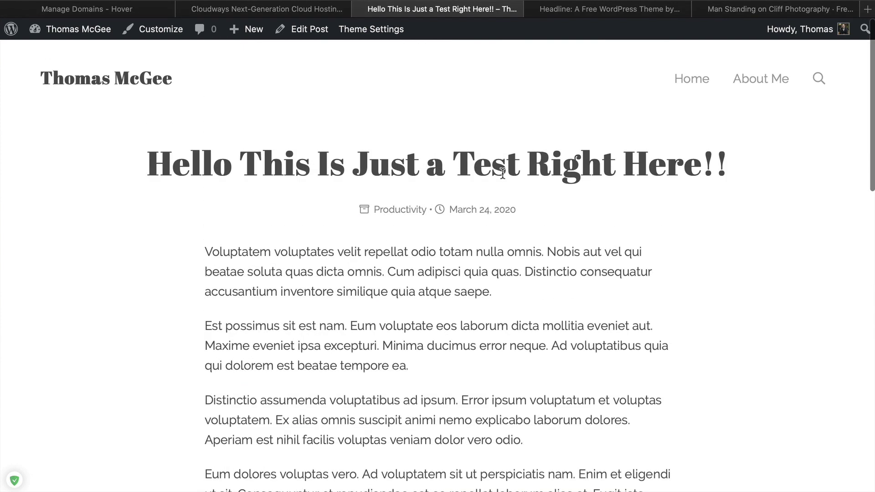
Go to the site's home page and open the 'Some Useful Links for You to Get Started' post
{"action": "left_click", "coordinate": [135, 83]}
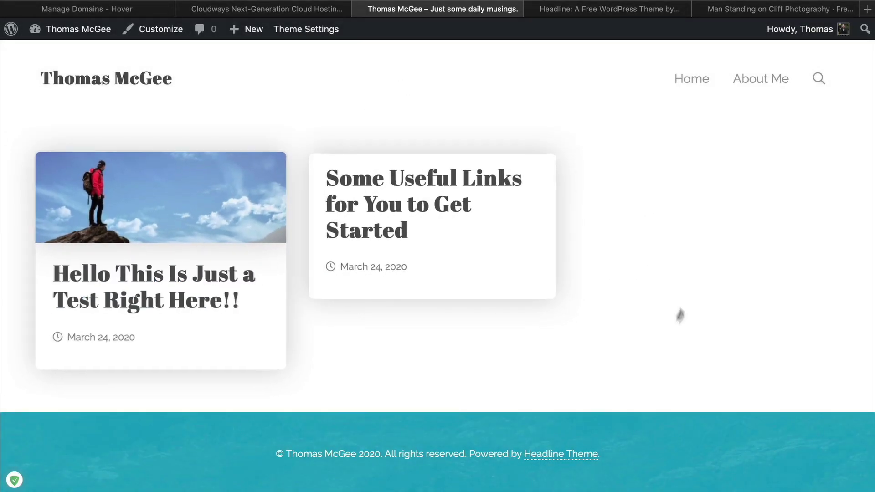
{"action": "left_click", "coordinate": [408, 192]}
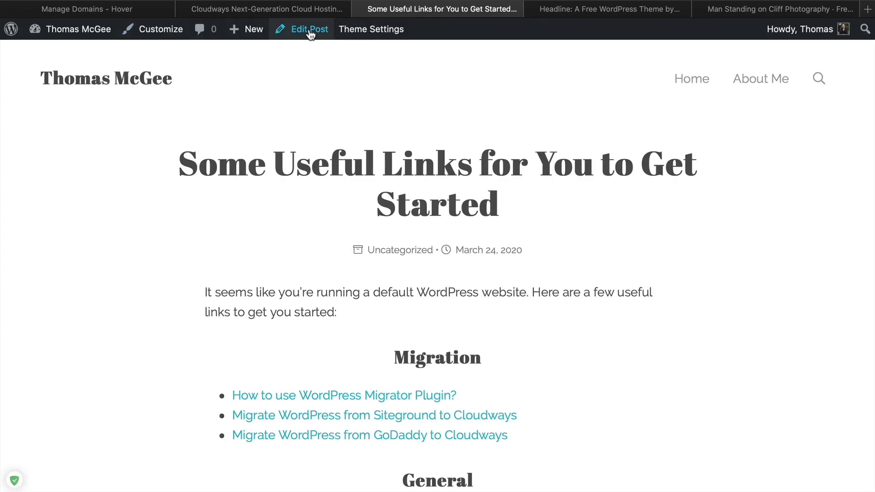
{"action": "left_click", "coordinate": [769, 10]}
Download the starry mountain photo from Pexels at Large (1920 x 2880) size
{"action": "left_click", "coordinate": [835, 126]}
{"action": "left_click", "coordinate": [836, 133]}
{"action": "scroll", "coordinate": [752, 120], "scroll_direction": "down", "scroll_amount": 5}
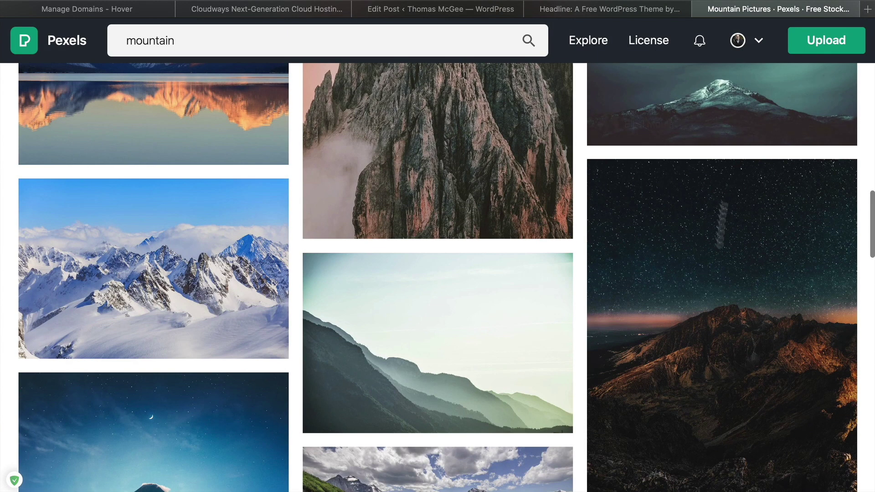
{"action": "left_click", "coordinate": [729, 318]}
{"action": "left_click", "coordinate": [798, 46]}
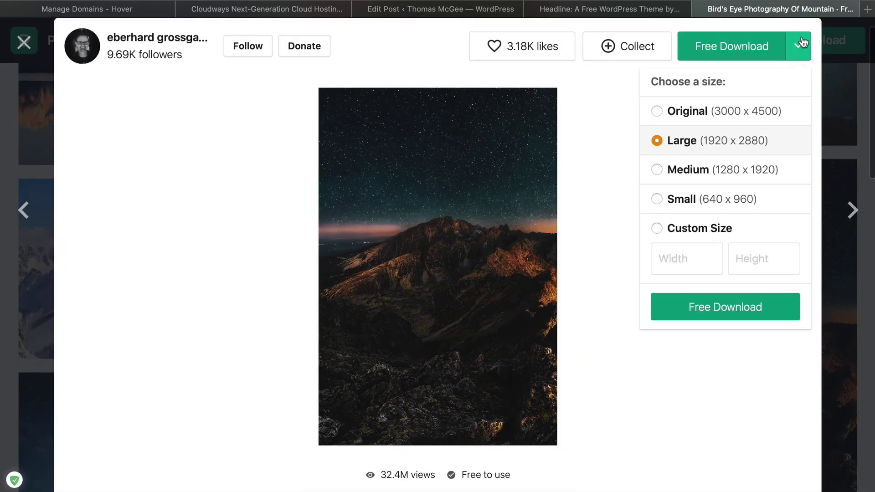
{"action": "left_click", "coordinate": [715, 114]}
{"action": "left_click", "coordinate": [690, 142]}
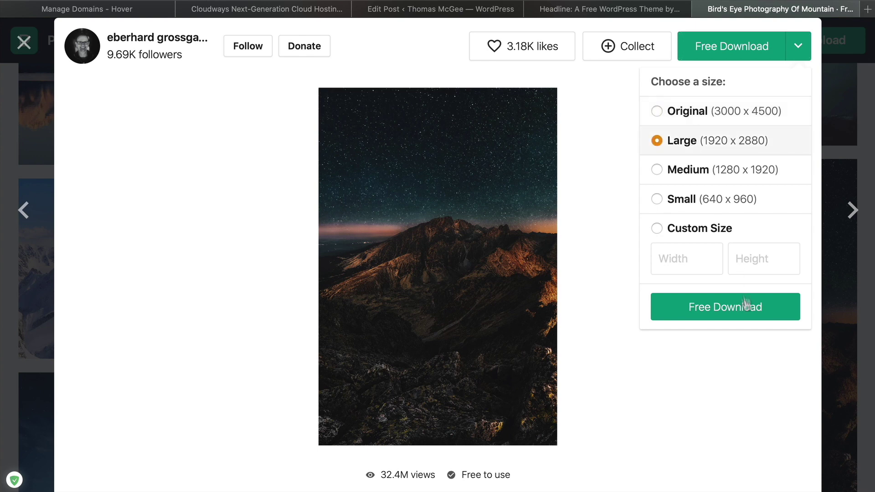
{"action": "left_click", "coordinate": [725, 307]}
Return to the WordPress Edit Post screen for the Some Useful Links post
{"action": "left_click", "coordinate": [609, 9]}
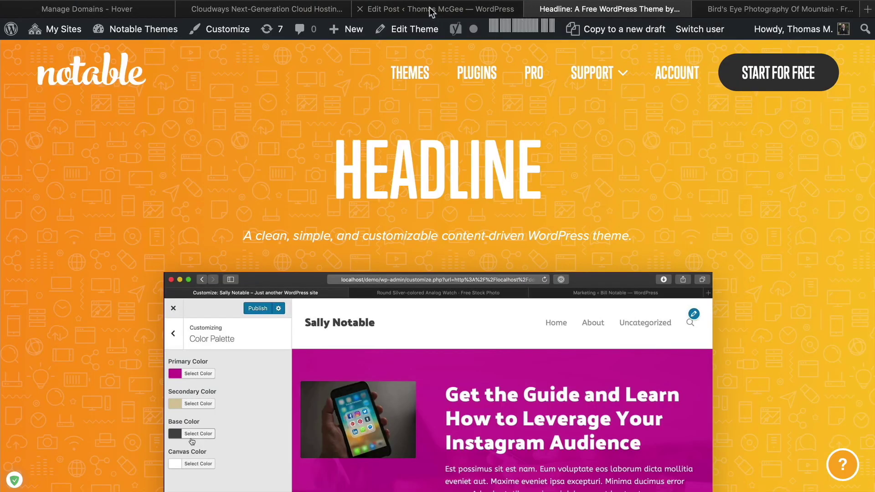
{"action": "left_click", "coordinate": [429, 8]}
{"action": "scroll", "coordinate": [618, 257], "scroll_direction": "down", "scroll_amount": 5}
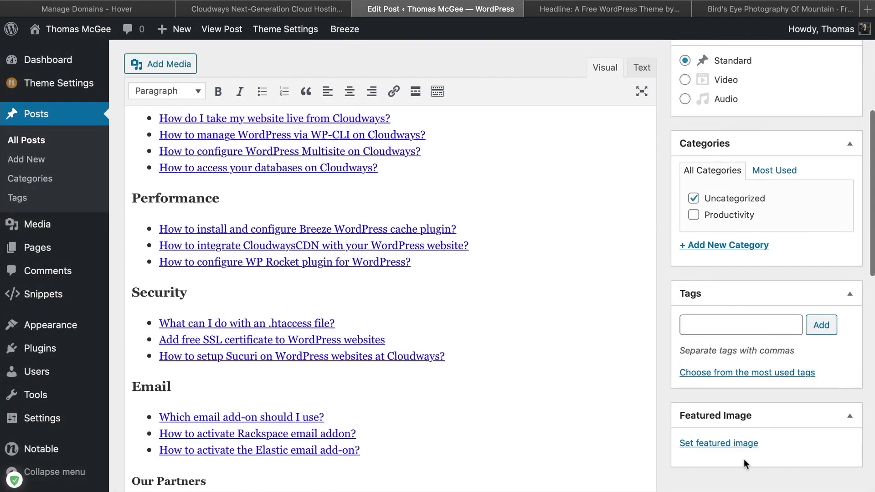
Upload the starry mountain photo, set it as the post's featured image, and update the post
{"action": "left_click", "coordinate": [734, 444]}
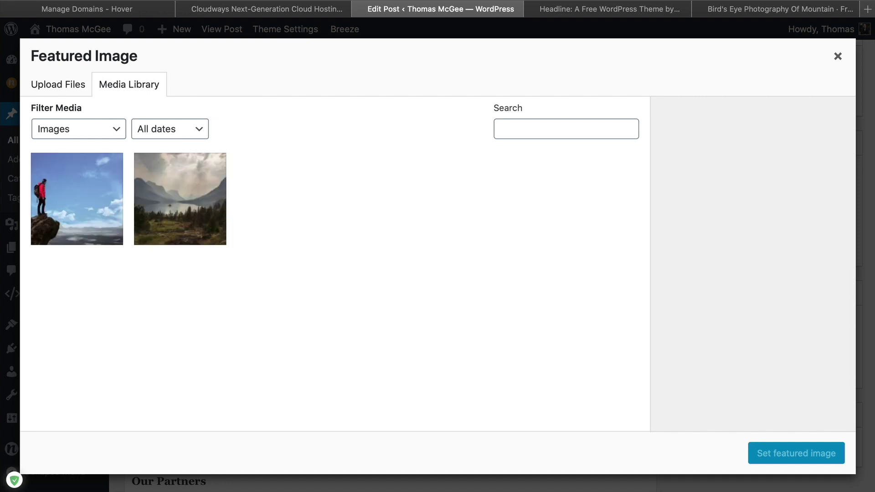
{"action": "left_click", "coordinate": [601, 485]}
{"action": "left_click_drag", "start_coordinate": [353, 102], "coordinate": [287, 274]}
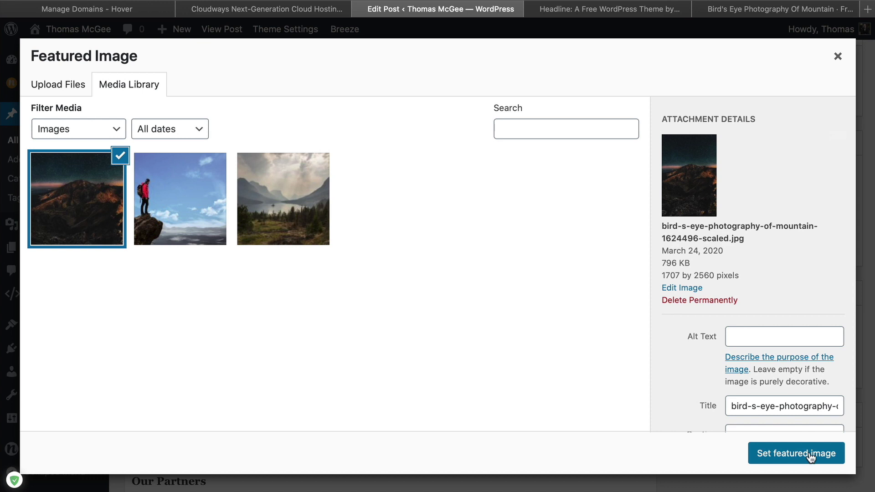
{"action": "left_click", "coordinate": [817, 464]}
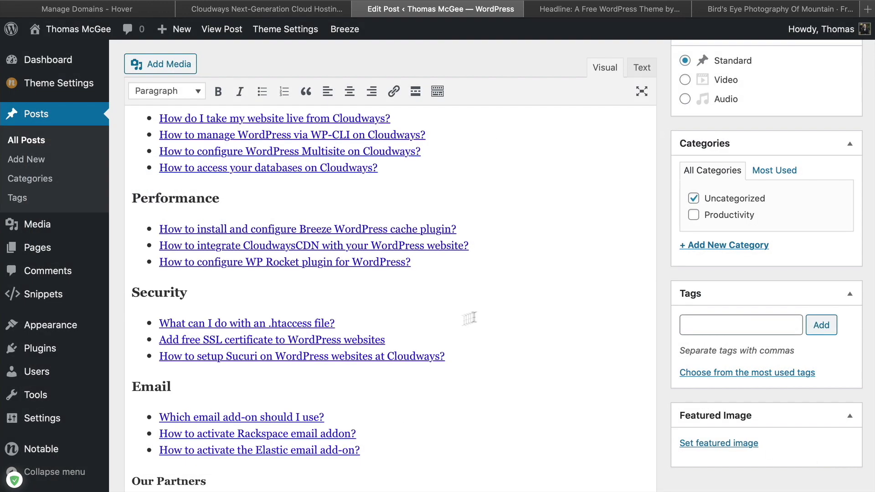
{"action": "scroll", "coordinate": [546, 310], "scroll_direction": "up", "scroll_amount": 6}
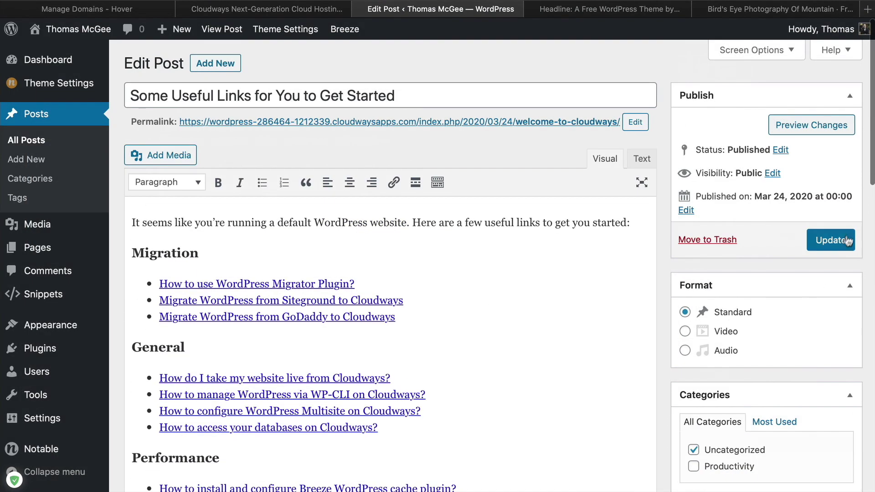
{"action": "left_click", "coordinate": [847, 241]}
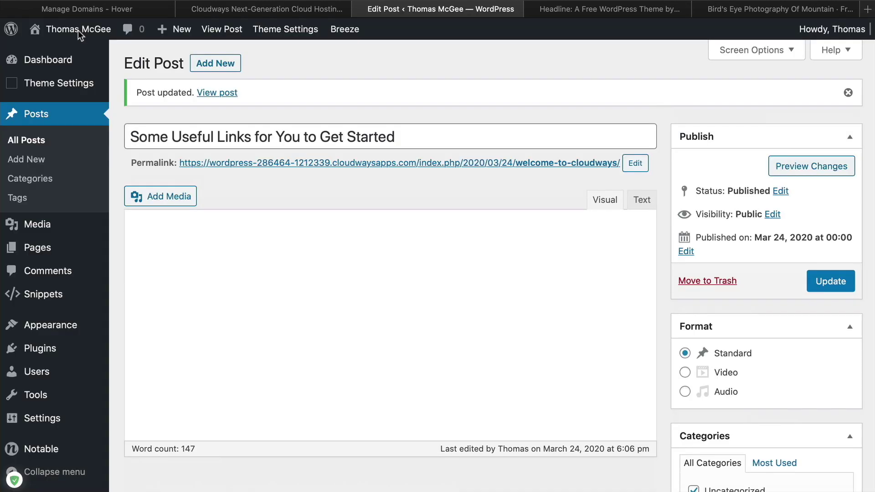
Visit the front page, return to the dashboard, and purge all cache with Breeze
{"action": "mouse_move", "coordinate": [80, 32]}
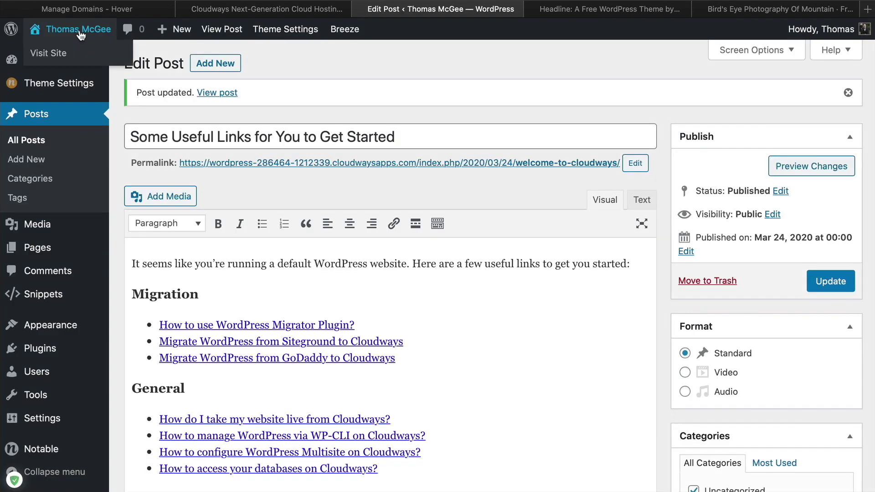
{"action": "left_click", "coordinate": [78, 29]}
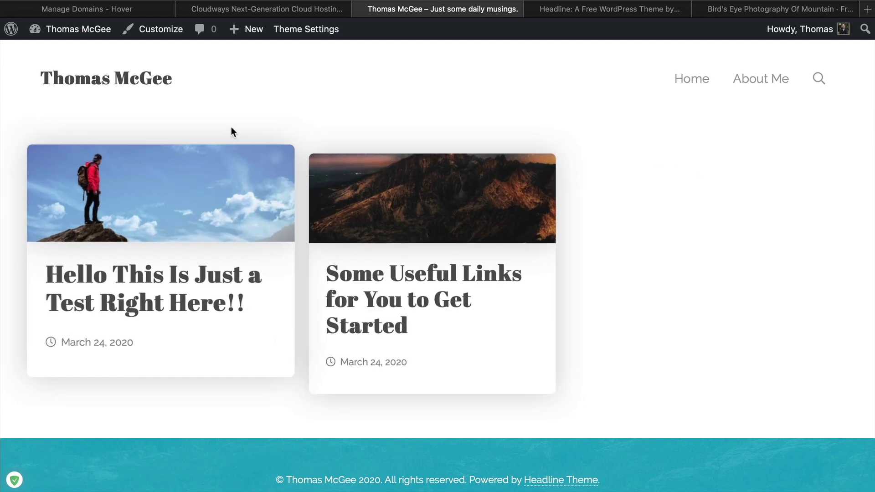
{"action": "mouse_move", "coordinate": [89, 39]}
{"action": "left_click", "coordinate": [88, 32]}
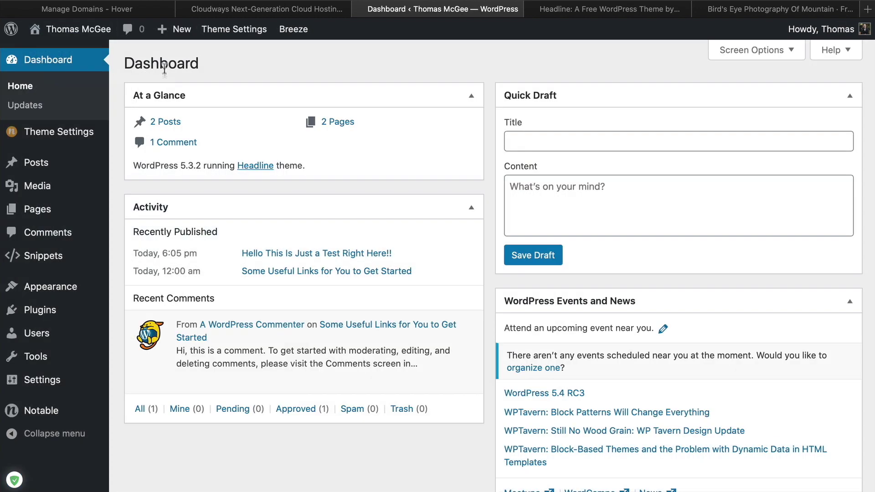
{"action": "mouse_move", "coordinate": [291, 30]}
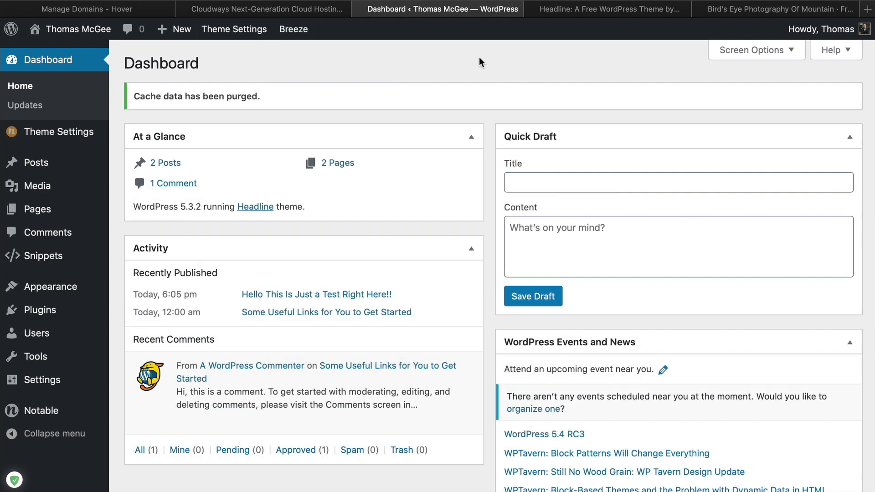
Reload the front page and open the 'Hello This Is Just a Test Right Here!!' post
{"action": "left_click", "coordinate": [124, 39]}
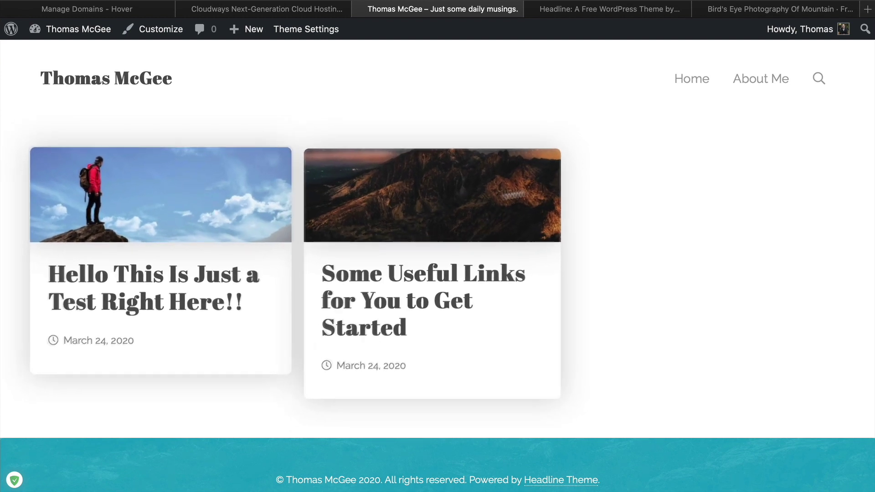
{"action": "scroll", "coordinate": [676, 152], "scroll_direction": "down", "scroll_amount": 2}
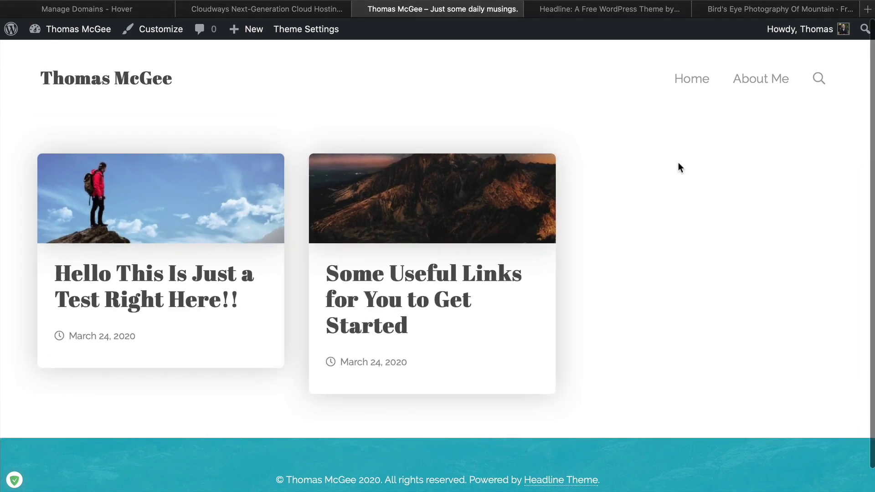
{"action": "left_click", "coordinate": [206, 180]}
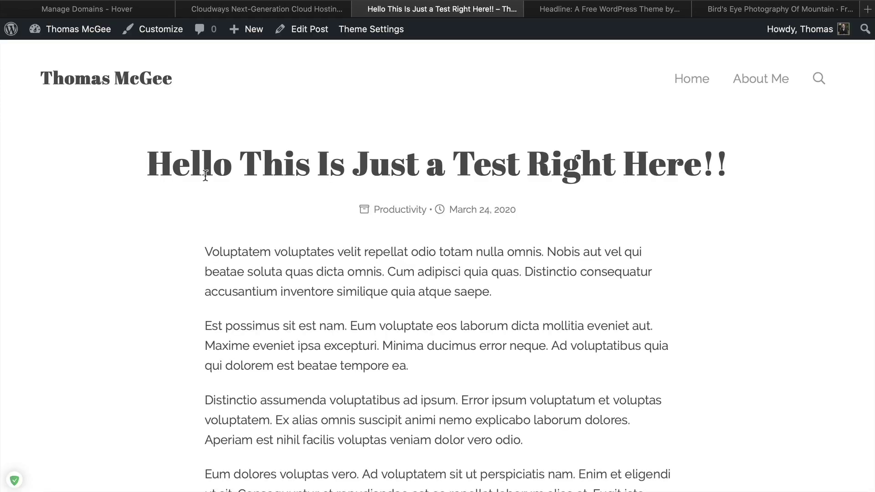
Open the test post in the editor, then search for and open rightly.tv
{"action": "left_click", "coordinate": [305, 29]}
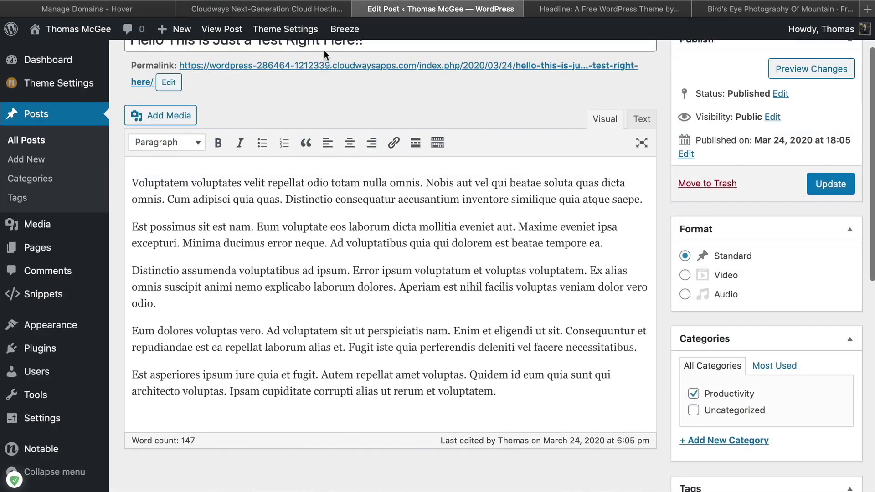
{"action": "key", "text": "super+l"}
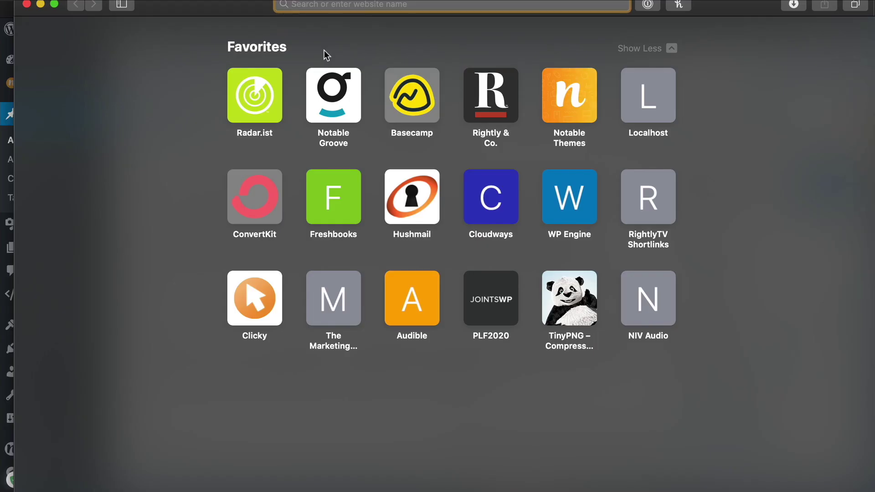
{"action": "type", "text": "righlty"}
{"action": "key", "text": "Return"}
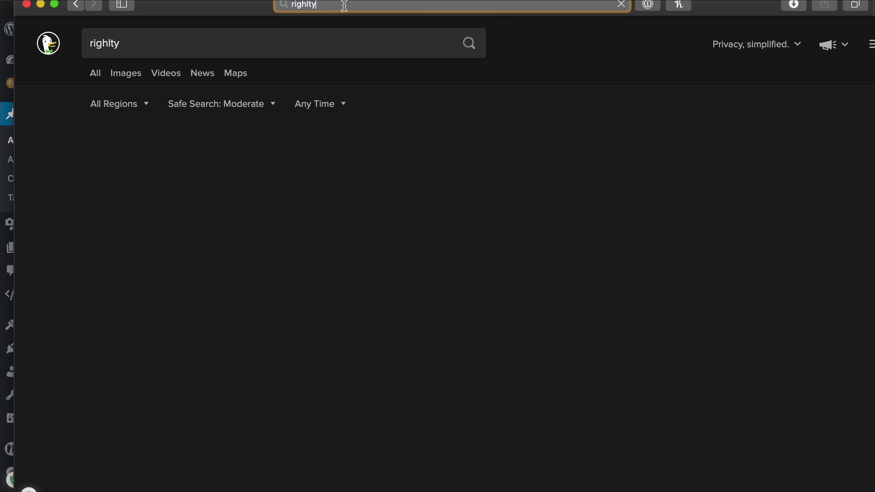
{"action": "key", "text": "super+l"}
{"action": "type", "text": "rightly.tv"}
{"action": "key", "text": "Return"}
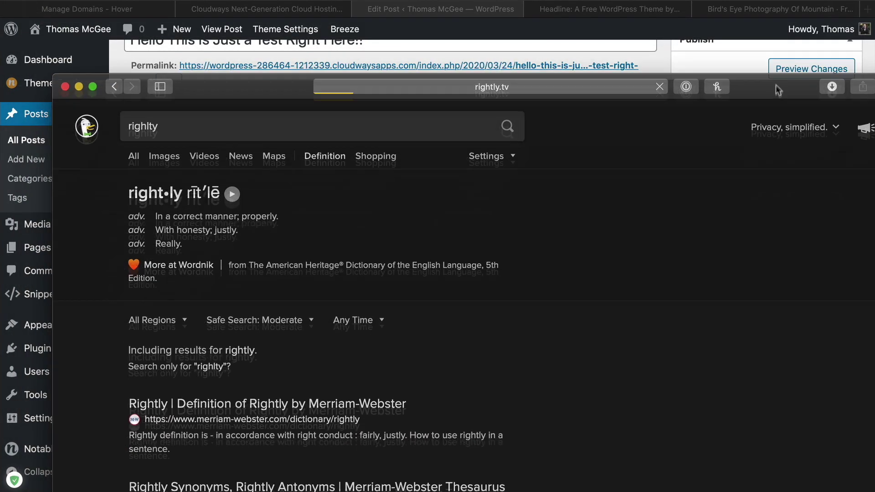
Open the channel's newest YouTube video and copy its web address
{"action": "left_click_drag", "start_coordinate": [768, 32], "coordinate": [756, 33]}
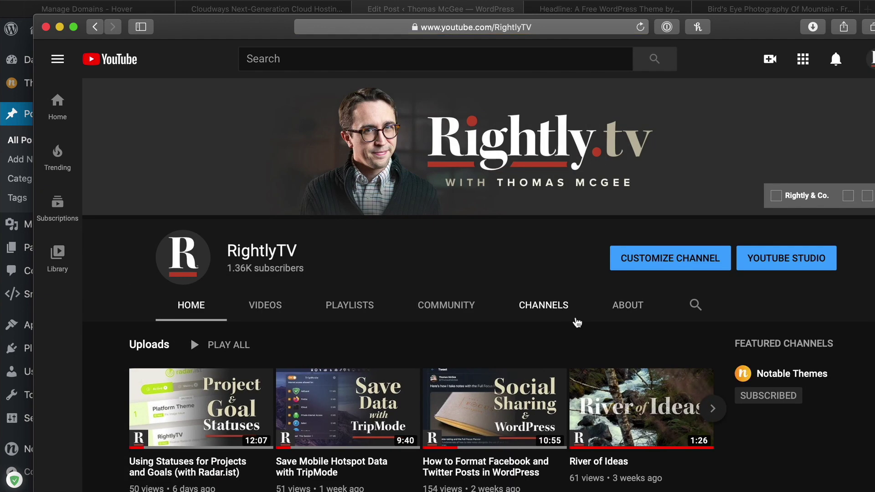
{"action": "scroll", "coordinate": [577, 322], "scroll_direction": "down", "scroll_amount": 2}
{"action": "left_click", "coordinate": [202, 310]}
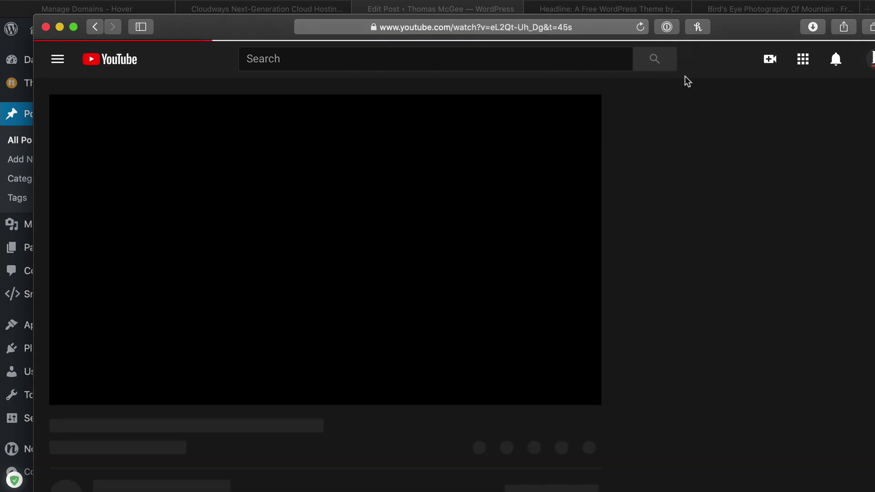
{"action": "left_click_drag", "start_coordinate": [732, 29], "coordinate": [726, 28]}
{"action": "left_click", "coordinate": [537, 28]}
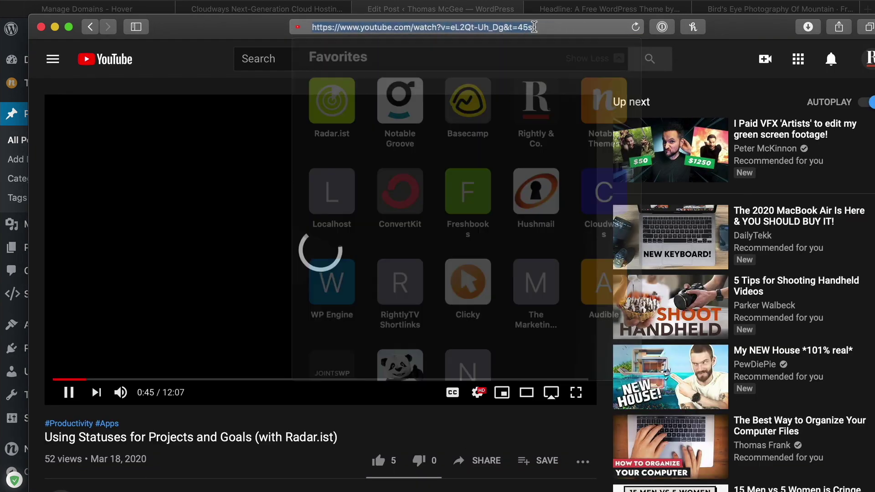
{"action": "left_click", "coordinate": [489, 27]}
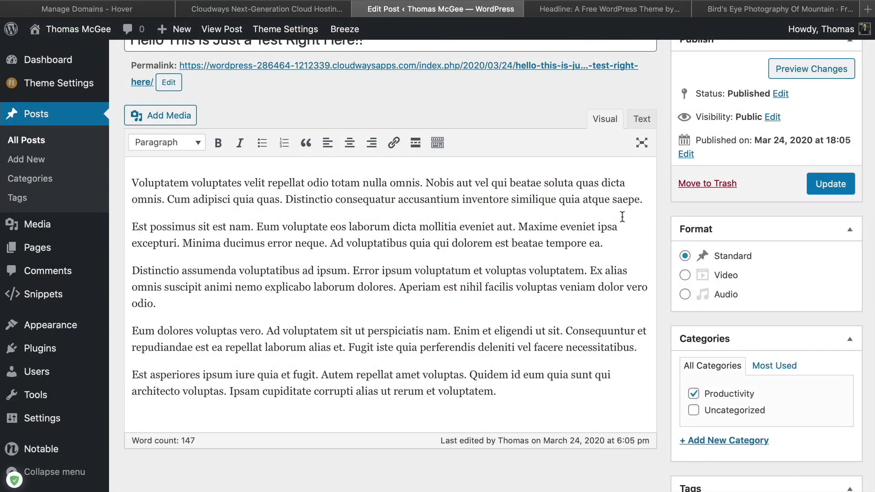
Paste the YouTube link as a new paragraph after the first paragraph and update the post
{"action": "left_click", "coordinate": [644, 199]}
{"action": "key", "text": "Return"}
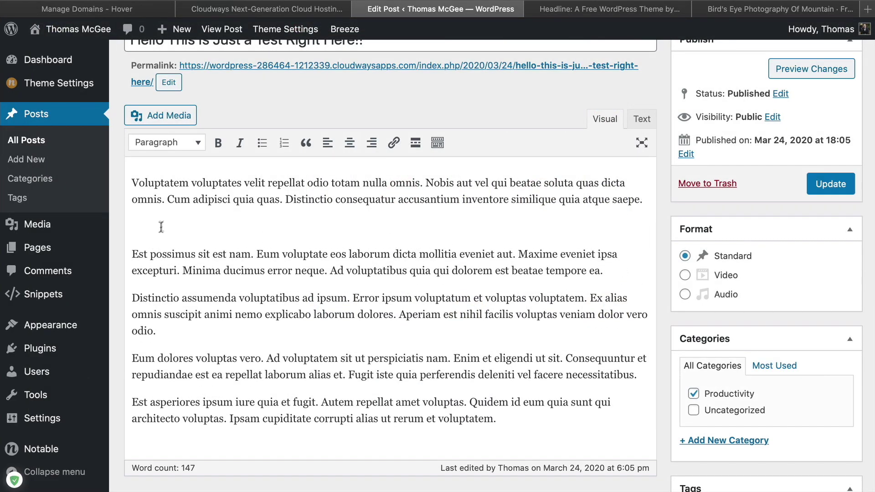
{"action": "key", "text": "super+v"}
{"action": "left_click", "coordinate": [831, 183]}
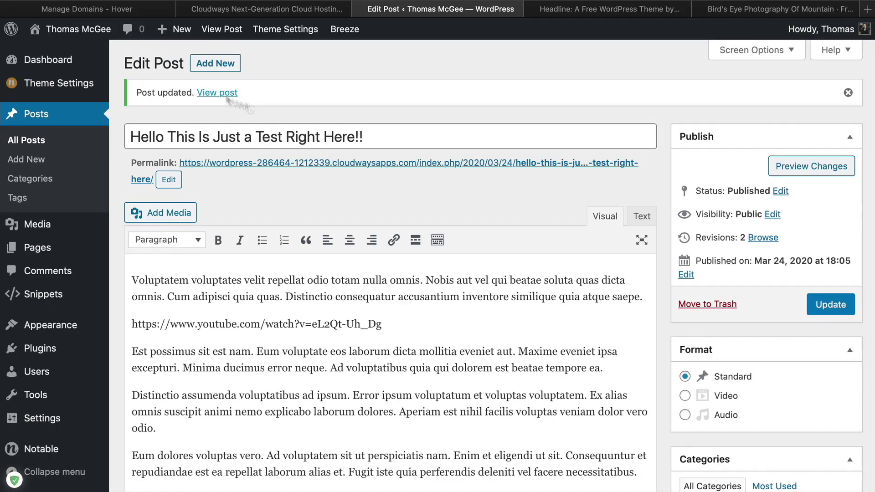
Scroll through the live post to check the embedded video and the empty author box
{"action": "scroll", "coordinate": [679, 282], "scroll_direction": "down", "scroll_amount": 5}
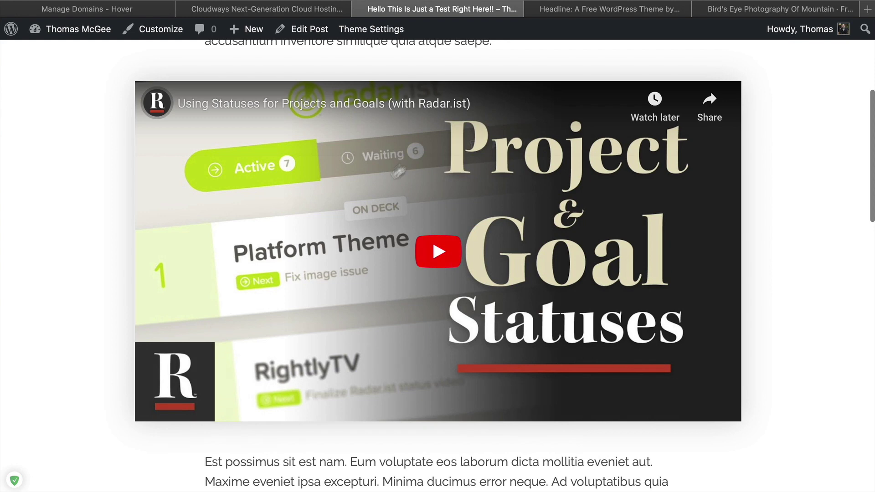
{"action": "scroll", "coordinate": [680, 285], "scroll_direction": "down", "scroll_amount": 5}
{"action": "scroll", "coordinate": [346, 245], "scroll_direction": "up", "scroll_amount": 10}
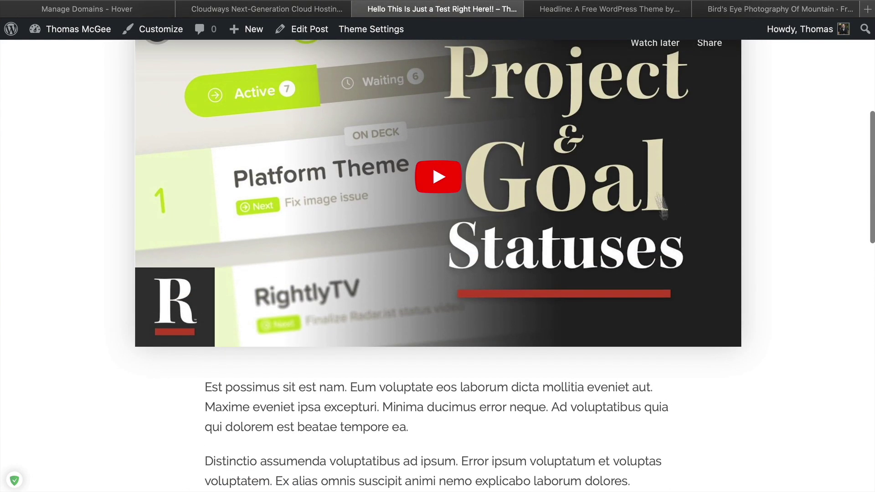
{"action": "scroll", "coordinate": [572, 282], "scroll_direction": "down", "scroll_amount": 10}
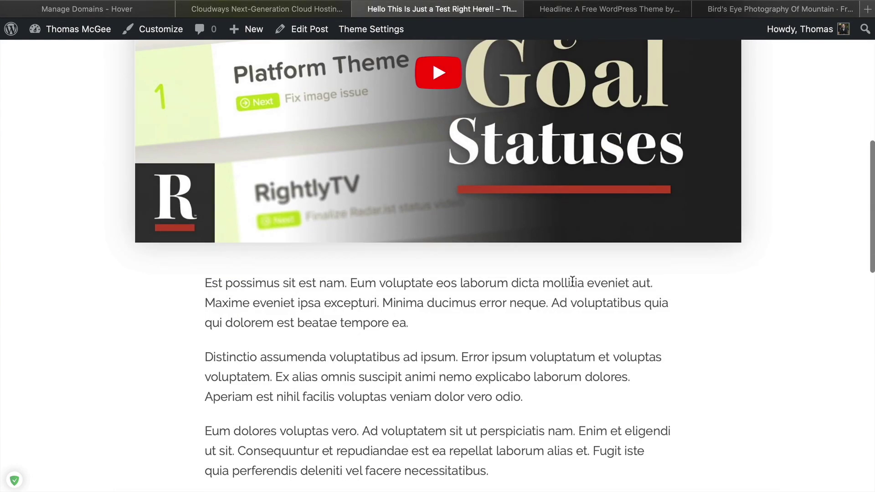
{"action": "scroll", "coordinate": [574, 282], "scroll_direction": "down", "scroll_amount": 5}
{"action": "scroll", "coordinate": [574, 282], "scroll_direction": "up", "scroll_amount": 2}
{"action": "scroll", "coordinate": [573, 281], "scroll_direction": "down", "scroll_amount": 3}
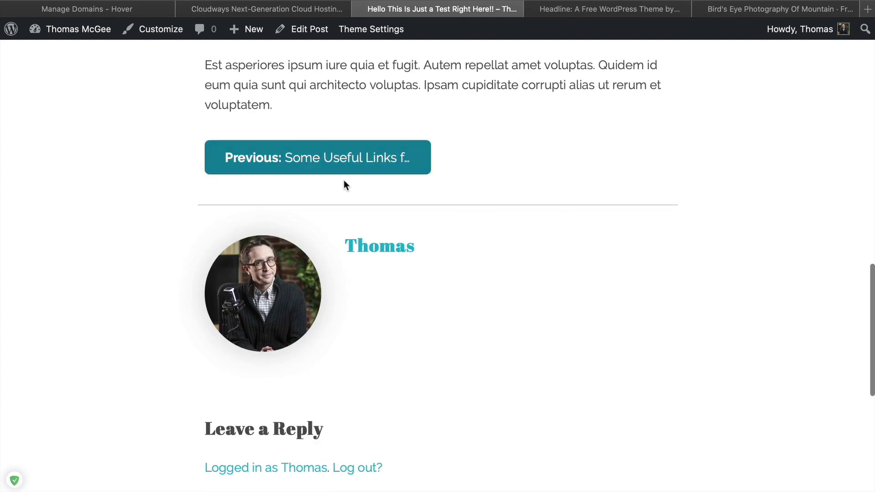
{"action": "scroll", "coordinate": [333, 178], "scroll_direction": "up", "scroll_amount": 1}
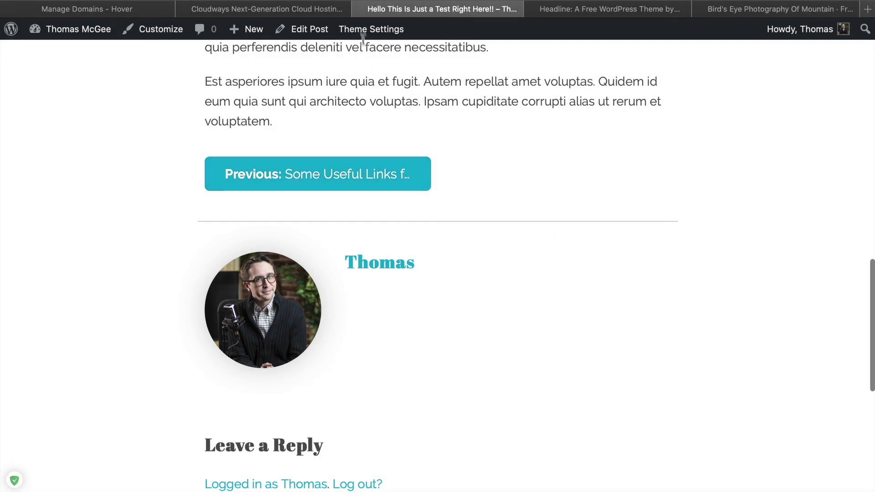
{"action": "left_click", "coordinate": [379, 31]}
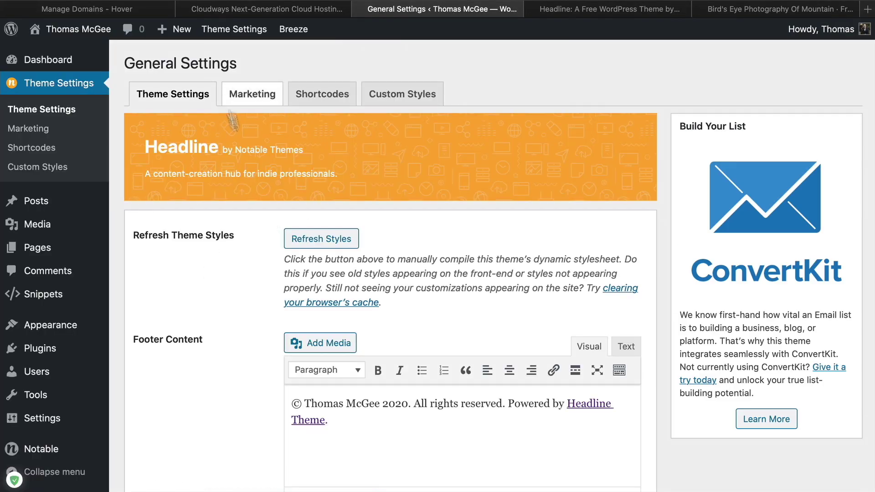
After confirming Show Author Bio, save short lorem placeholder text as the profile's Biographical Info
{"action": "scroll", "coordinate": [254, 253], "scroll_direction": "down", "scroll_amount": 5}
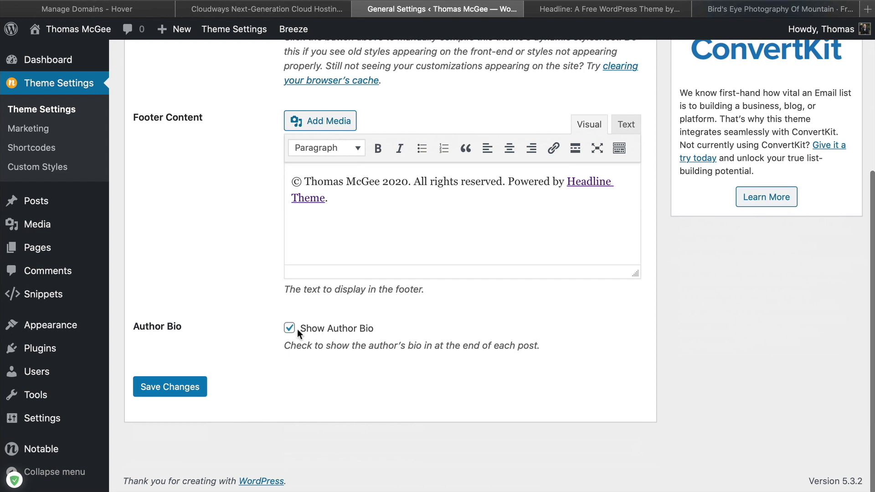
{"action": "scroll", "coordinate": [205, 339], "scroll_direction": "up", "scroll_amount": 5}
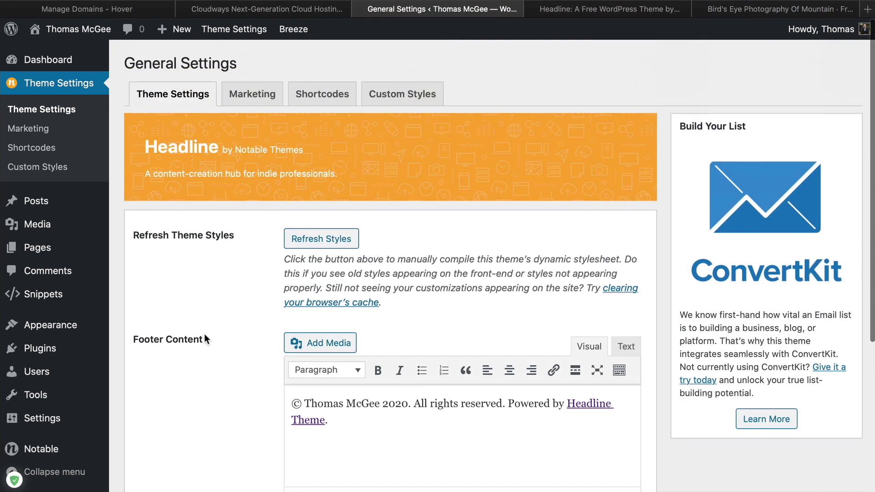
{"action": "left_click", "coordinate": [828, 33]}
{"action": "scroll", "coordinate": [686, 167], "scroll_direction": "down", "scroll_amount": 10}
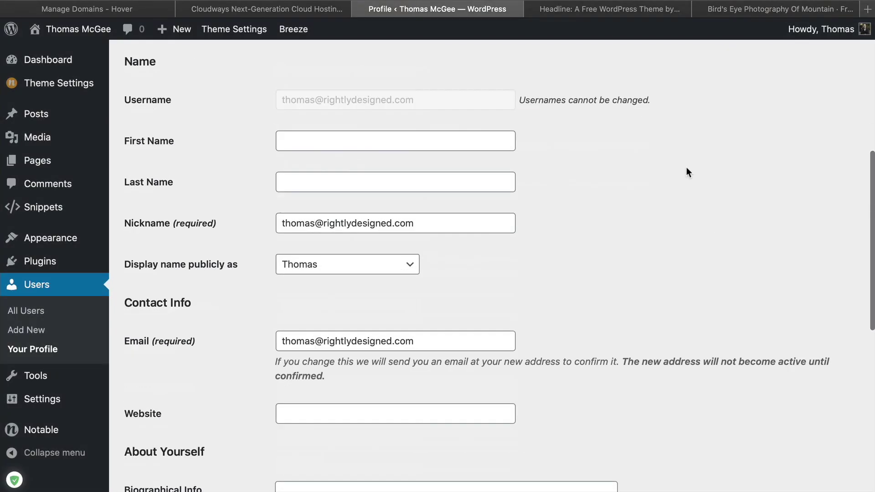
{"action": "scroll", "coordinate": [688, 168], "scroll_direction": "down", "scroll_amount": 3}
{"action": "left_click", "coordinate": [350, 148]}
{"action": "type", "text": "lo"}
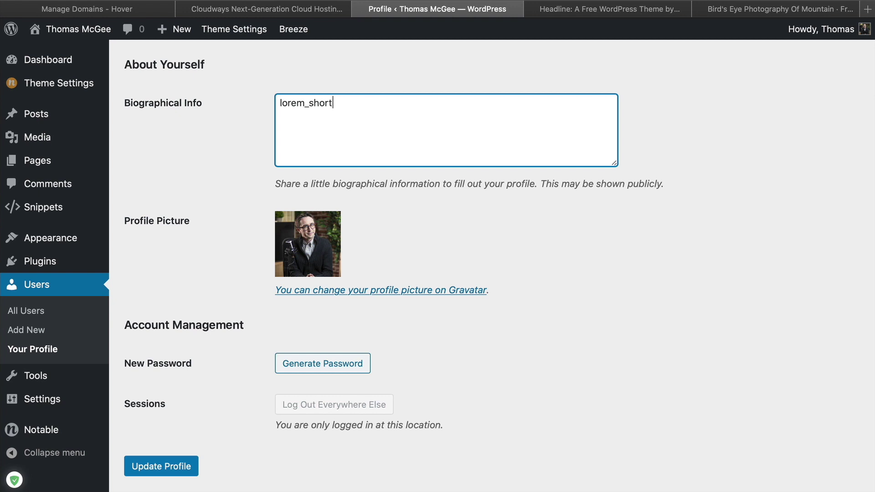
{"action": "type", "text": "rem_short"}
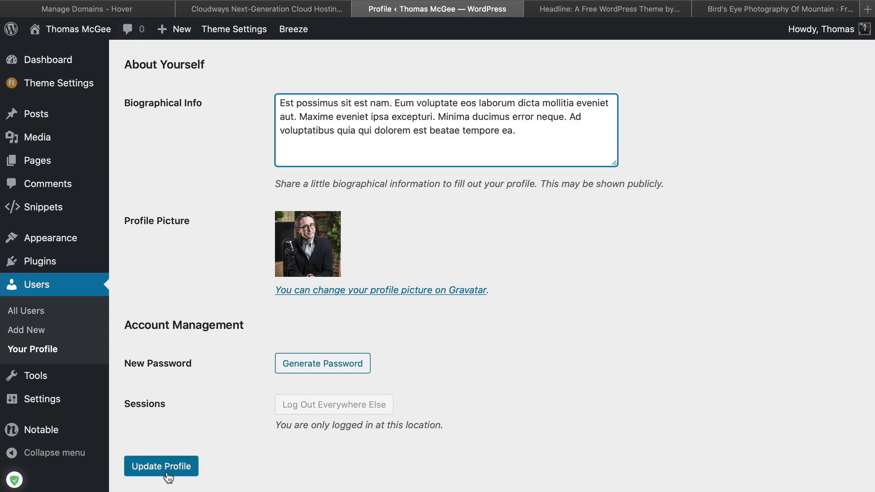
{"action": "left_click", "coordinate": [168, 474]}
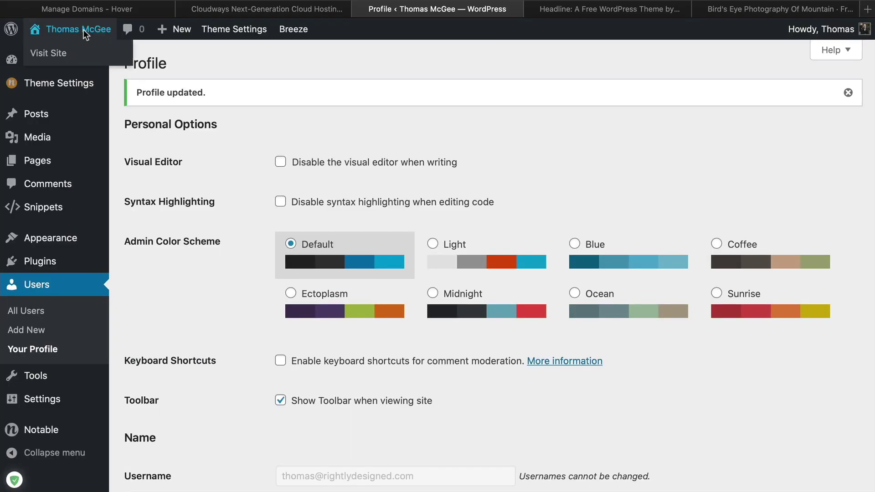
{"action": "left_click", "coordinate": [84, 29]}
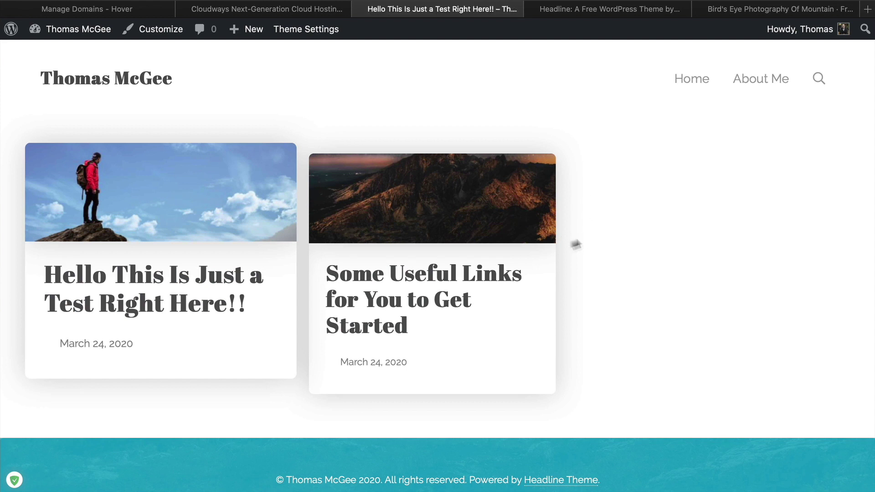
Scroll the live test post to the author box and comments to confirm the new bio
{"action": "scroll", "coordinate": [510, 254], "scroll_direction": "down", "scroll_amount": 15}
{"action": "scroll", "coordinate": [584, 184], "scroll_direction": "up", "scroll_amount": 1}
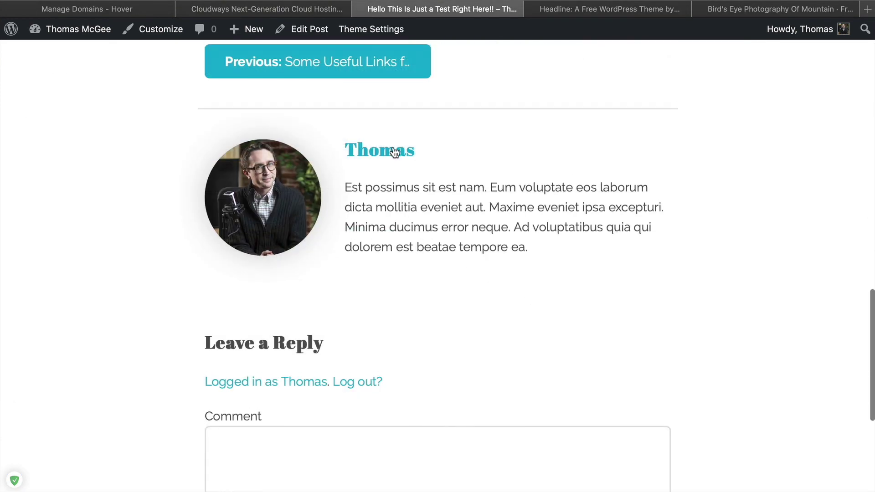
{"action": "scroll", "coordinate": [384, 183], "scroll_direction": "down", "scroll_amount": 5}
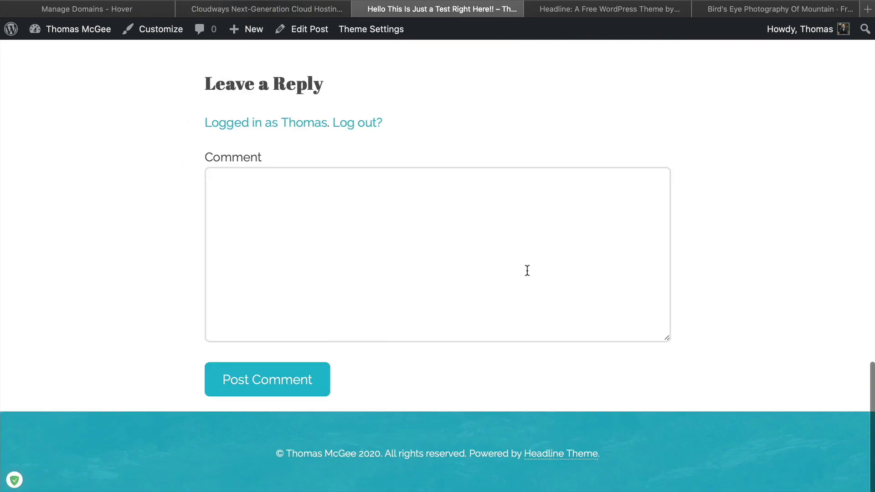
{"action": "scroll", "coordinate": [437, 324], "scroll_direction": "up", "scroll_amount": 20}
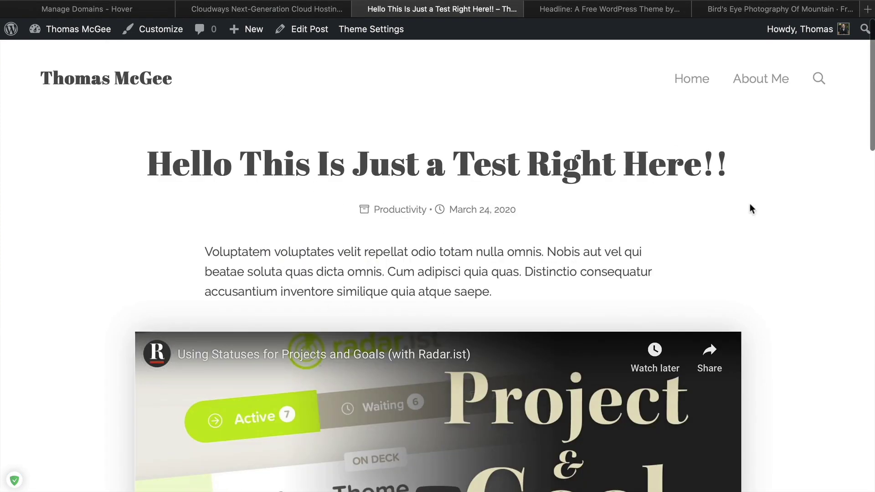
{"action": "scroll", "coordinate": [471, 358], "scroll_direction": "down", "scroll_amount": 5}
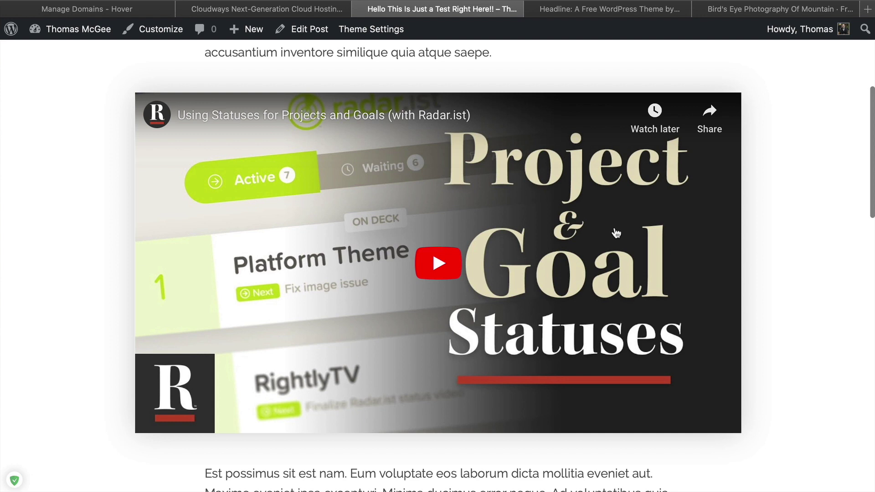
{"action": "scroll", "coordinate": [615, 243], "scroll_direction": "up", "scroll_amount": 5}
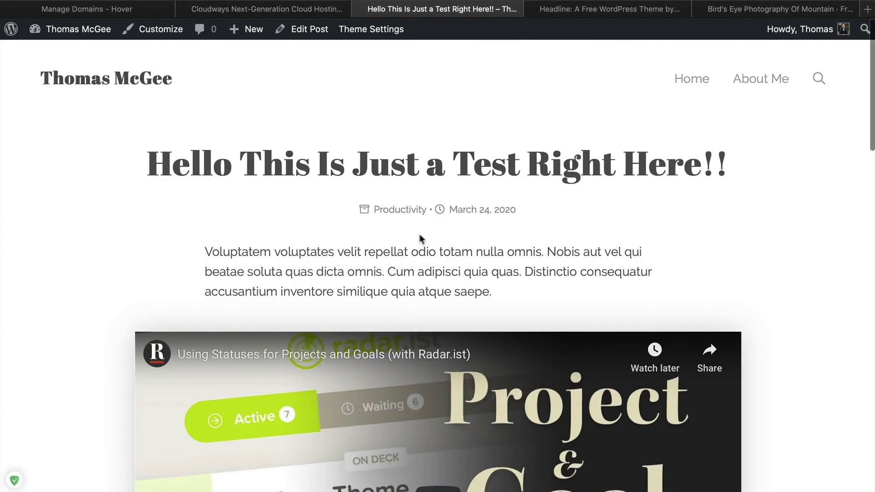
{"action": "scroll", "coordinate": [420, 239], "scroll_direction": "down", "scroll_amount": 10}
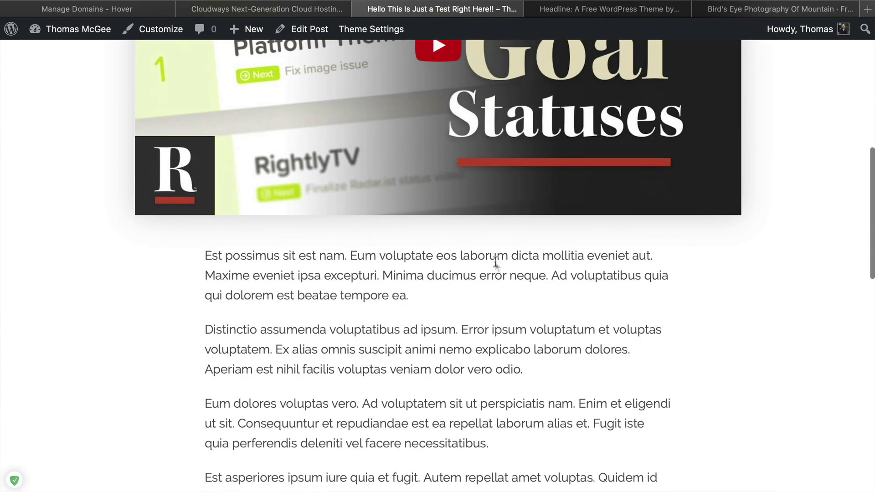
{"action": "scroll", "coordinate": [495, 264], "scroll_direction": "up", "scroll_amount": 10}
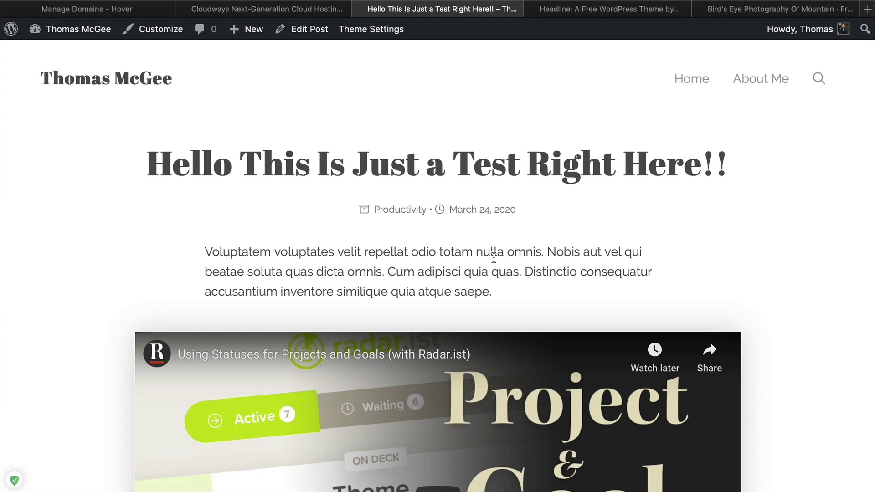
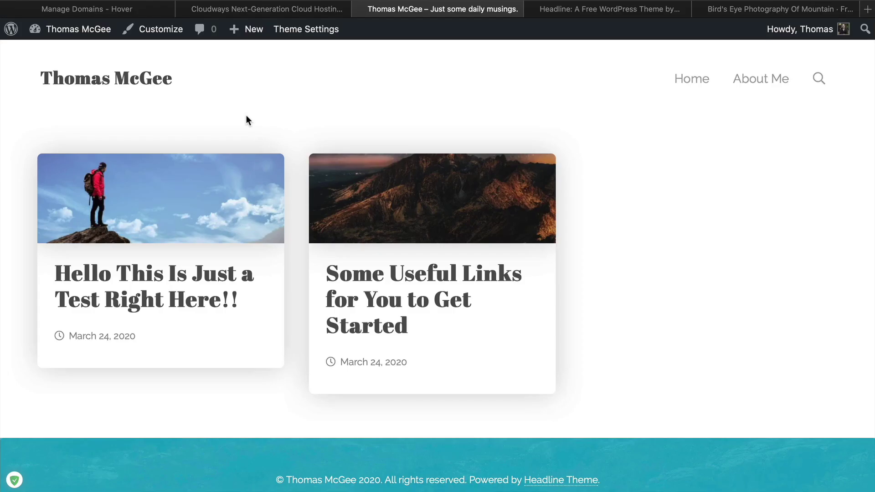
Scroll the site's front page down and back up before the Customizer opens
{"action": "scroll", "coordinate": [745, 182], "scroll_direction": "down", "scroll_amount": 1}
{"action": "scroll", "coordinate": [745, 181], "scroll_direction": "up", "scroll_amount": 1}
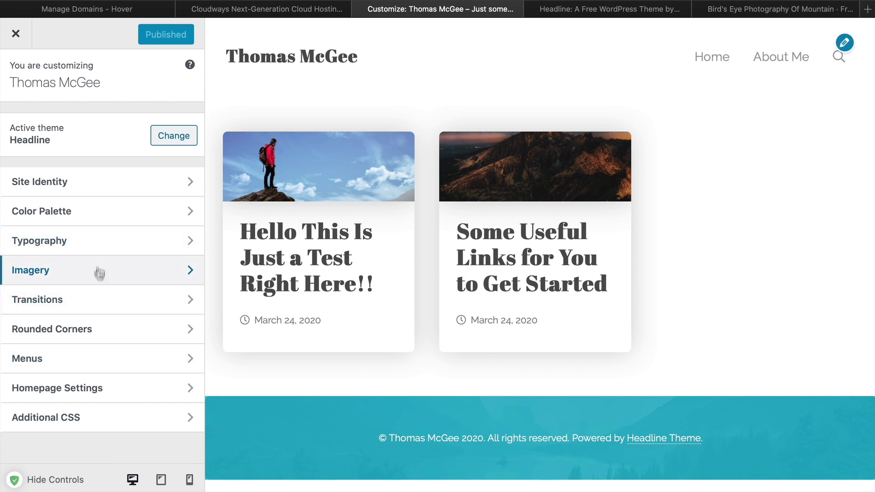
Add the Productivity category to the Main menu above About Me, publish, and exit the Customizer
{"action": "left_click", "coordinate": [120, 359]}
{"action": "left_click", "coordinate": [121, 188]}
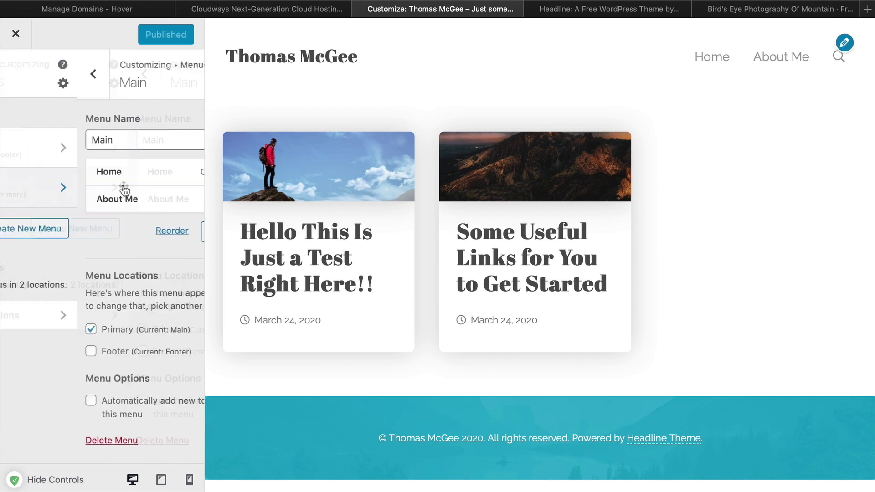
{"action": "left_click", "coordinate": [164, 232]}
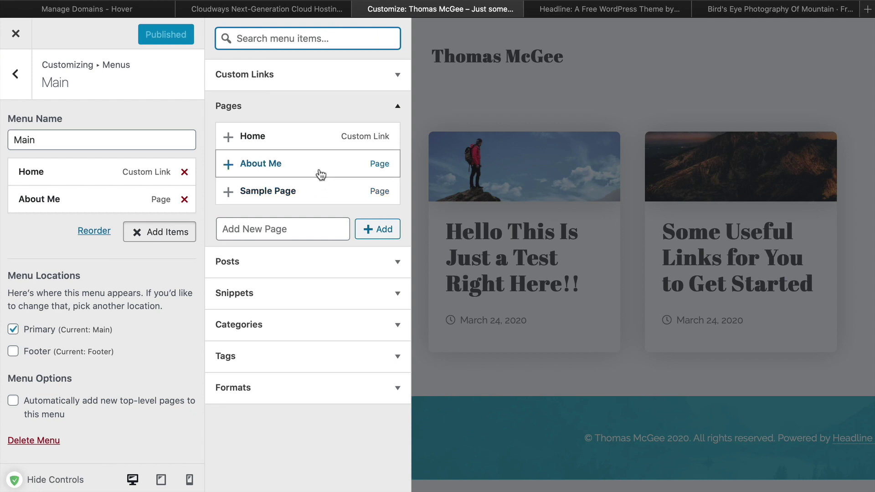
{"action": "left_click", "coordinate": [293, 330]}
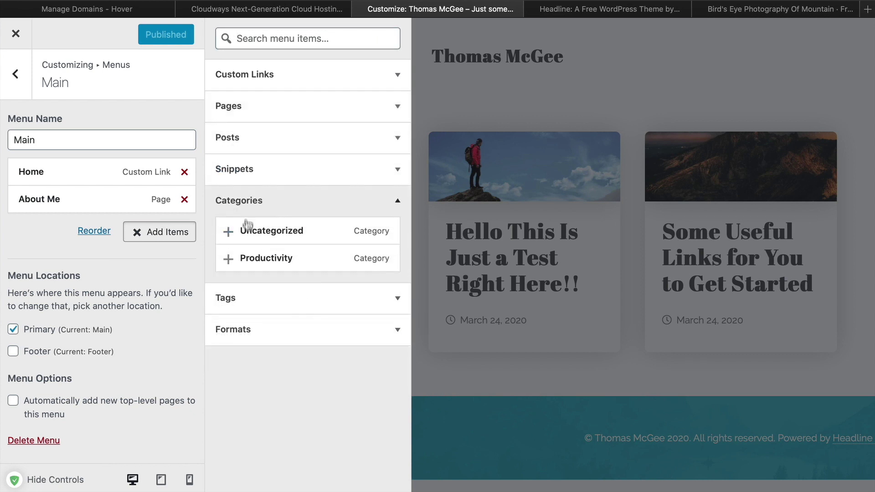
{"action": "left_click", "coordinate": [304, 259]}
{"action": "left_click_drag", "start_coordinate": [98, 226], "coordinate": [91, 203]}
{"action": "left_click", "coordinate": [137, 38]}
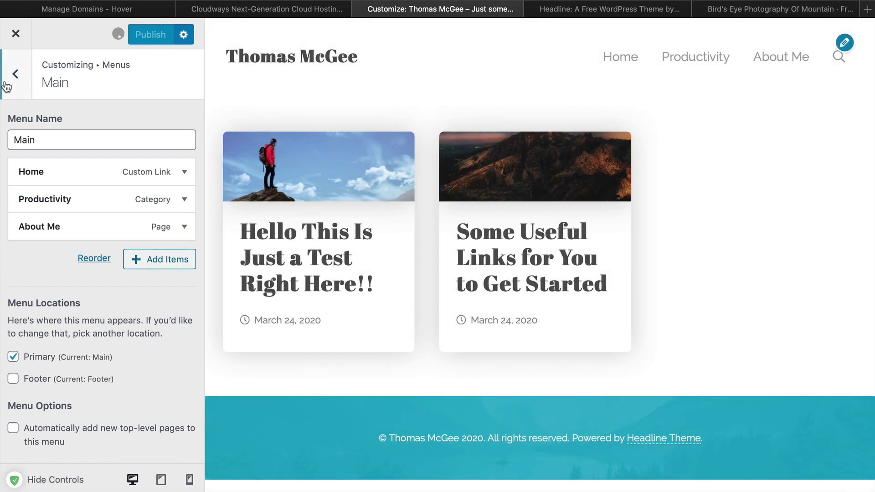
{"action": "left_click", "coordinate": [23, 35]}
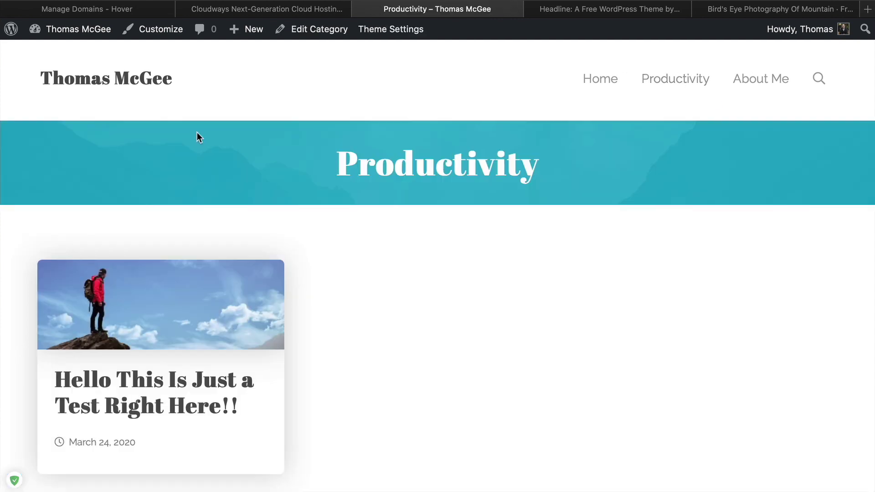
{"action": "scroll", "coordinate": [688, 254], "scroll_direction": "down", "scroll_amount": 3}
{"action": "scroll", "coordinate": [695, 256], "scroll_direction": "up", "scroll_amount": 3}
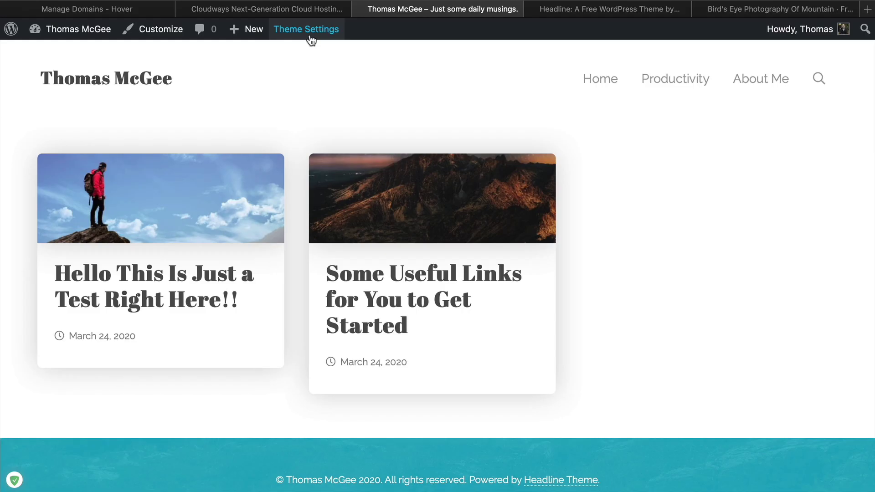
Open the Headline theme's General Settings page from the admin bar's Theme Settings link
{"action": "left_click", "coordinate": [309, 36]}
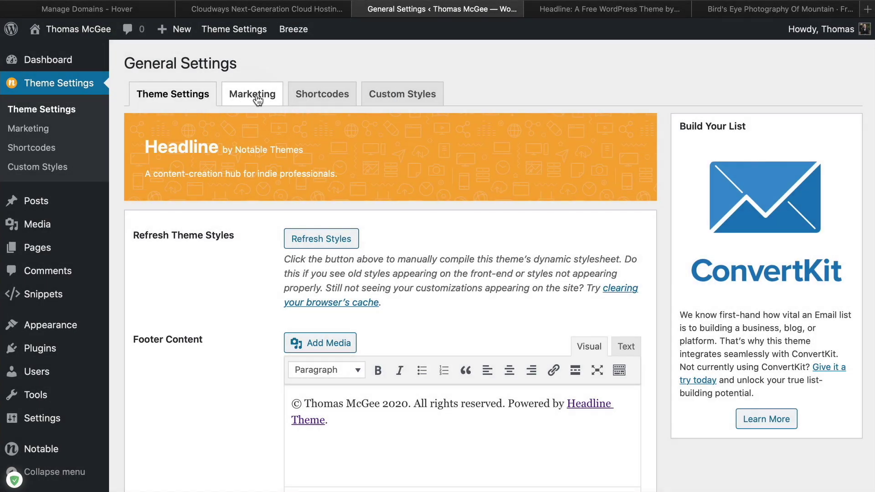
On the Marketing tab, enter the call-to-action heading 'Get My Top 10 Tips for Growing a Brand Online'
{"action": "left_click", "coordinate": [266, 102]}
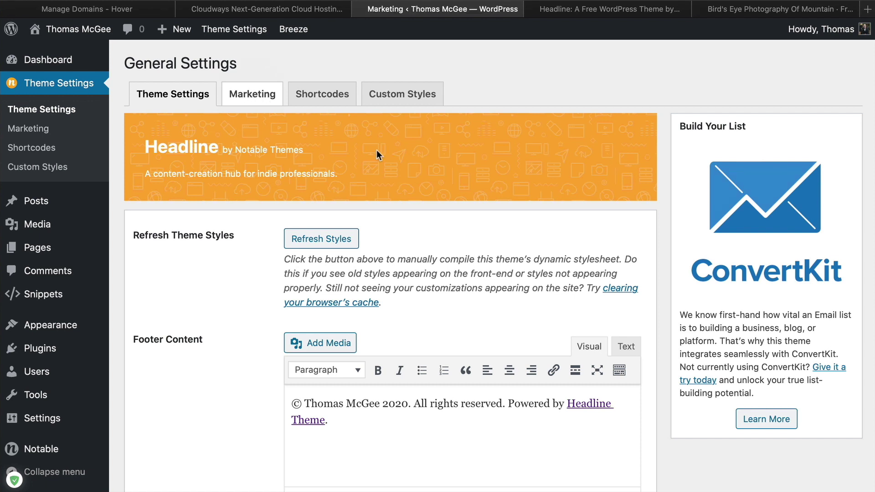
{"action": "scroll", "coordinate": [319, 186], "scroll_direction": "down", "scroll_amount": 3}
{"action": "scroll", "coordinate": [305, 190], "scroll_direction": "up", "scroll_amount": 1}
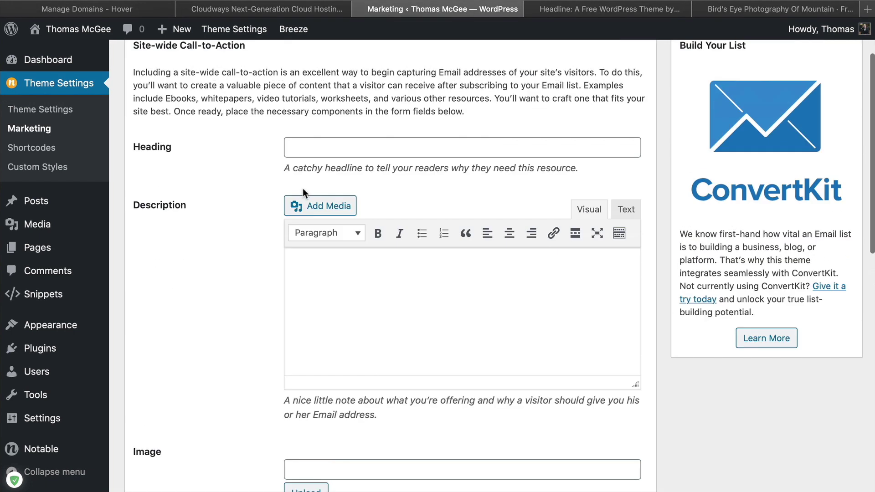
{"action": "scroll", "coordinate": [218, 187], "scroll_direction": "up", "scroll_amount": 2}
{"action": "left_click", "coordinate": [288, 230]}
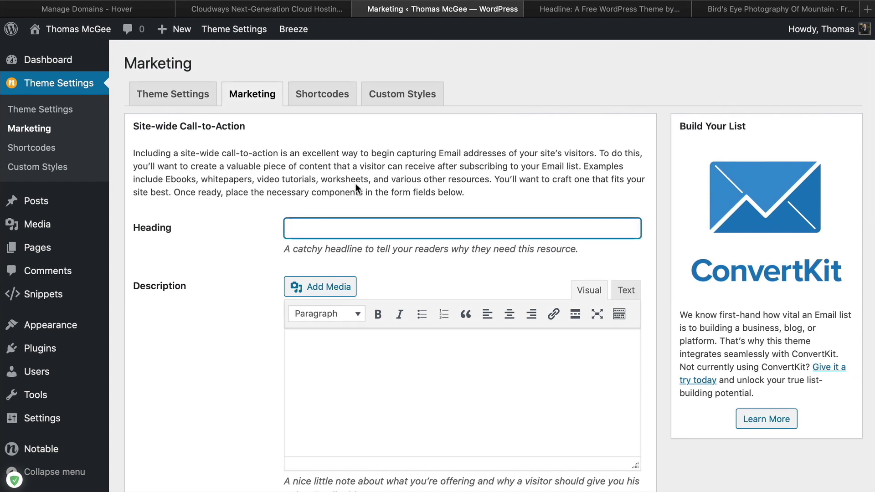
{"action": "type", "text": "Get My Top 10 Tips for Growing a Brand Online"}
{"action": "left_click_drag", "start_coordinate": [541, 233], "coordinate": [255, 229]}
Expand lorem_short into placeholder text in the call-to-action Description editor
{"action": "left_click", "coordinate": [395, 385]}
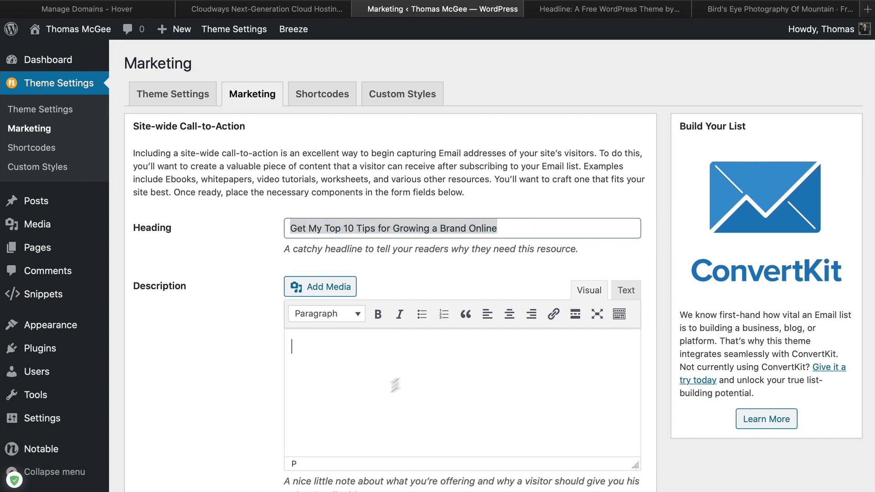
{"action": "left_click", "coordinate": [456, 229]}
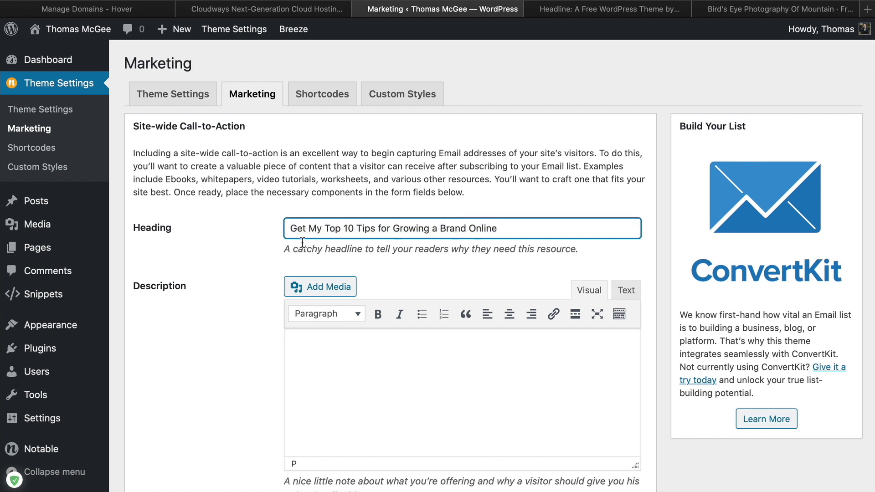
{"action": "left_click", "coordinate": [337, 401]}
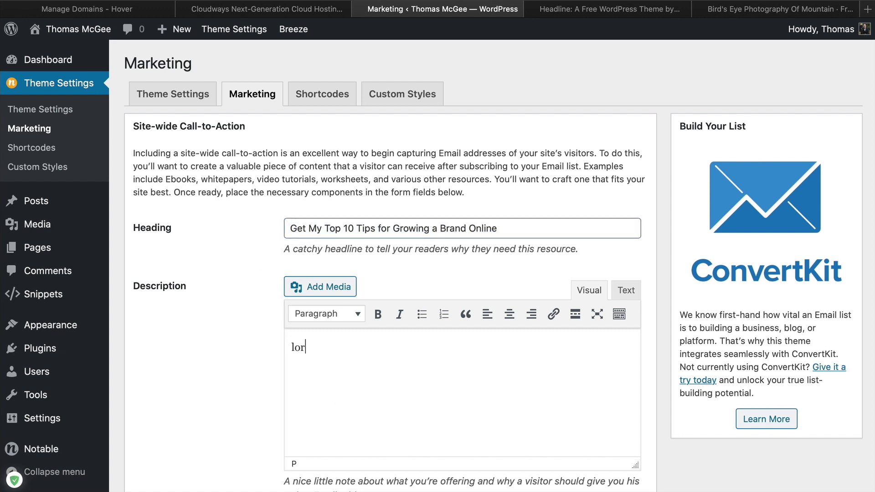
{"action": "type", "text": "lorem_short"}
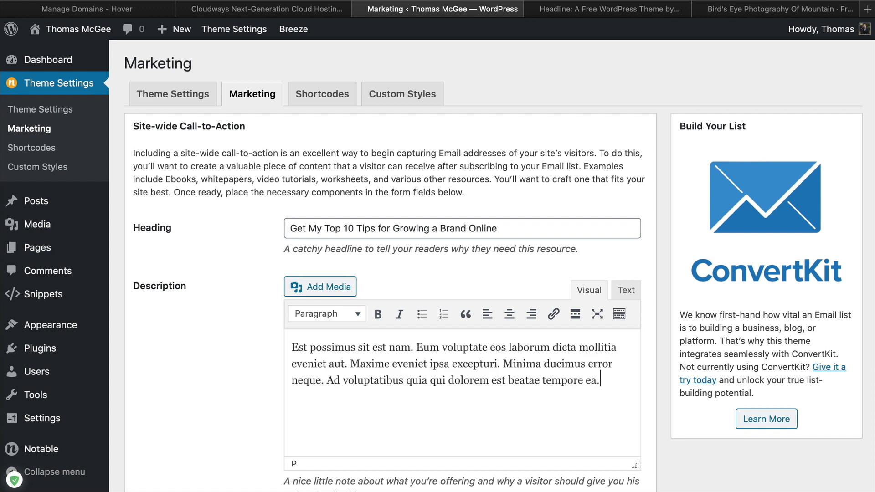
{"action": "scroll", "coordinate": [284, 212], "scroll_direction": "down", "scroll_amount": 3}
{"action": "left_click_drag", "start_coordinate": [630, 260], "coordinate": [274, 204]}
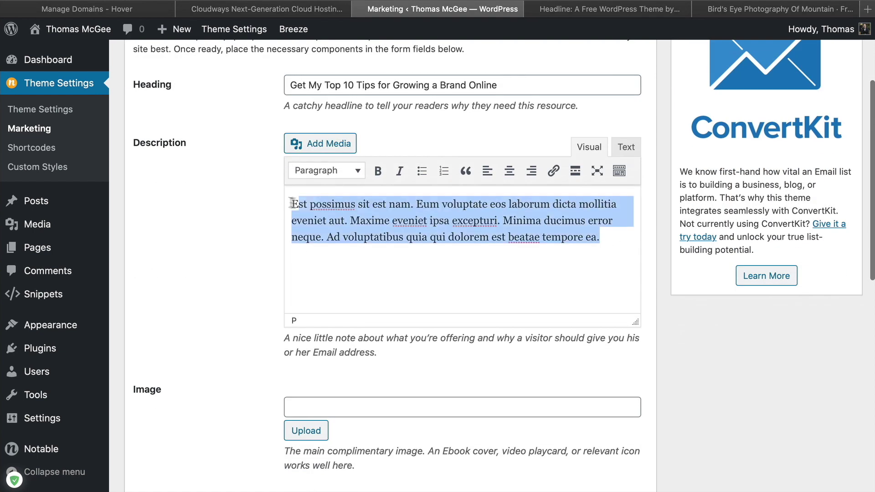
{"action": "scroll", "coordinate": [225, 212], "scroll_direction": "up", "scroll_amount": 3}
{"action": "left_click", "coordinate": [551, 393]}
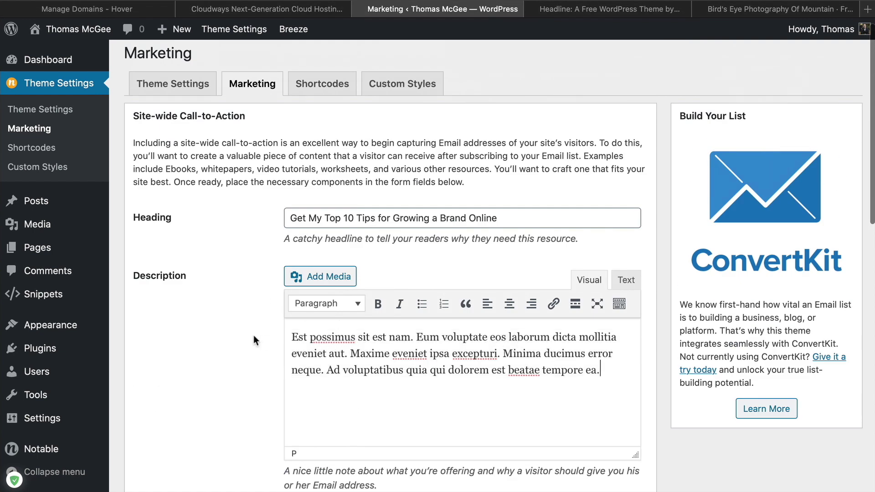
Locate the Custom Form Code box below the description, then scroll back up the Marketing page
{"action": "scroll", "coordinate": [237, 338], "scroll_direction": "down", "scroll_amount": 7}
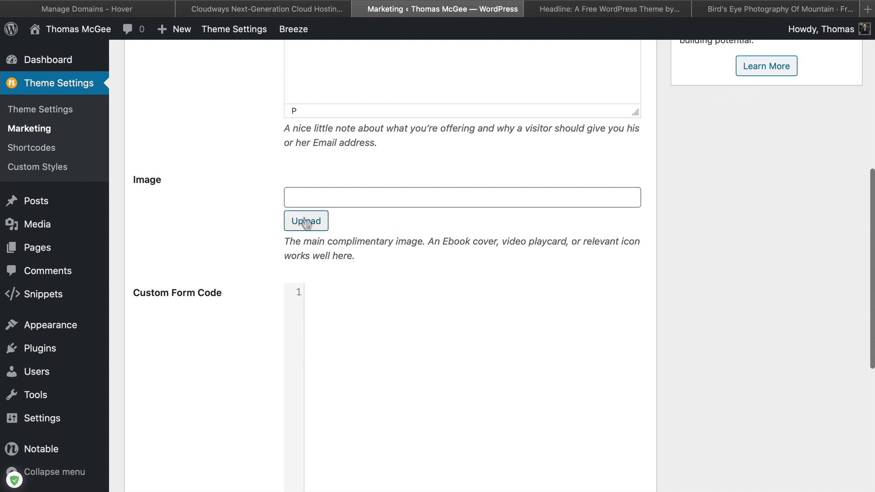
{"action": "scroll", "coordinate": [209, 267], "scroll_direction": "down", "scroll_amount": 3}
{"action": "left_click", "coordinate": [420, 219]}
{"action": "scroll", "coordinate": [172, 228], "scroll_direction": "up", "scroll_amount": 4}
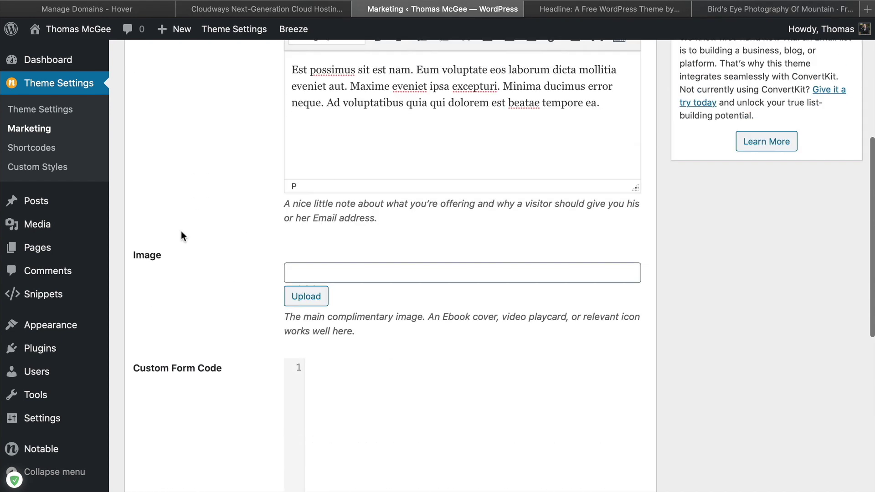
{"action": "left_click_drag", "start_coordinate": [134, 368], "coordinate": [229, 380]}
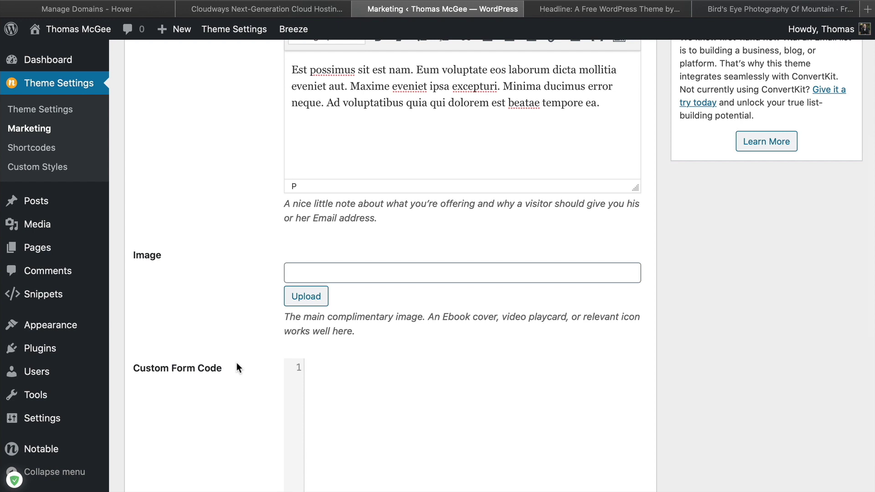
{"action": "scroll", "coordinate": [361, 313], "scroll_direction": "up", "scroll_amount": 3}
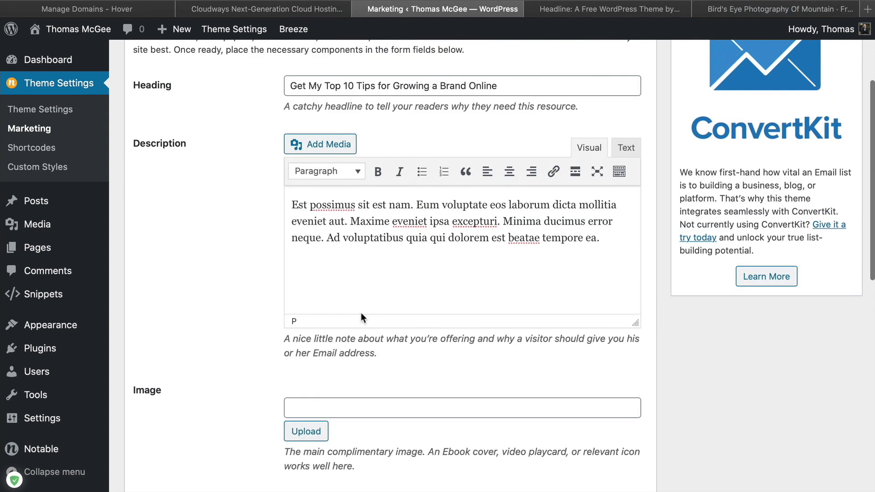
{"action": "scroll", "coordinate": [648, 315], "scroll_direction": "up", "scroll_amount": 3}
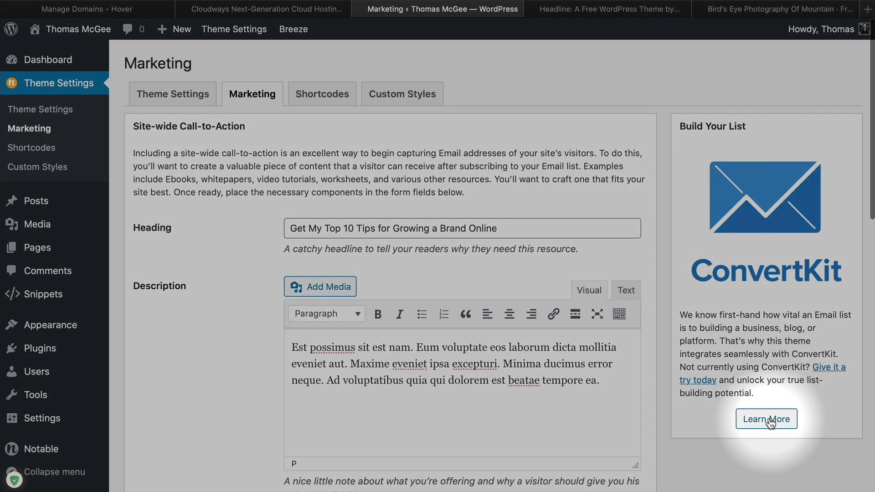
{"action": "left_click", "coordinate": [769, 421]}
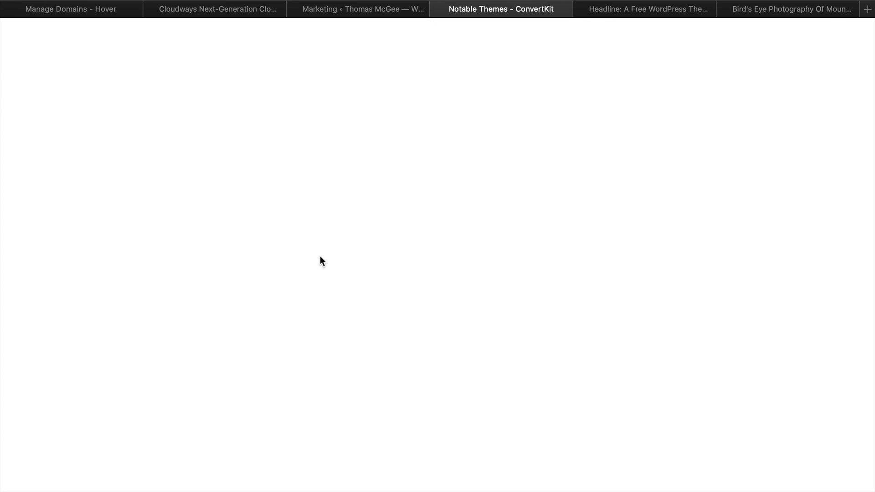
{"action": "scroll", "coordinate": [316, 249], "scroll_direction": "down", "scroll_amount": 2}
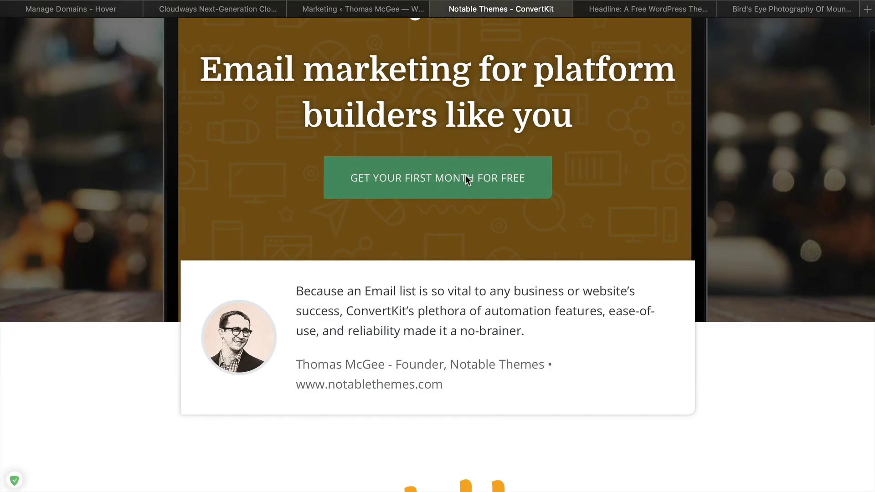
{"action": "left_click", "coordinate": [414, 185]}
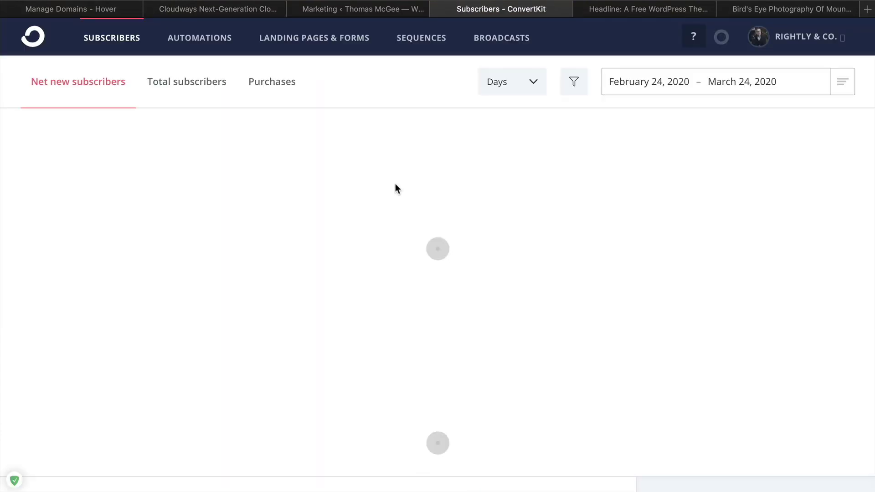
{"action": "left_click", "coordinate": [439, 9]}
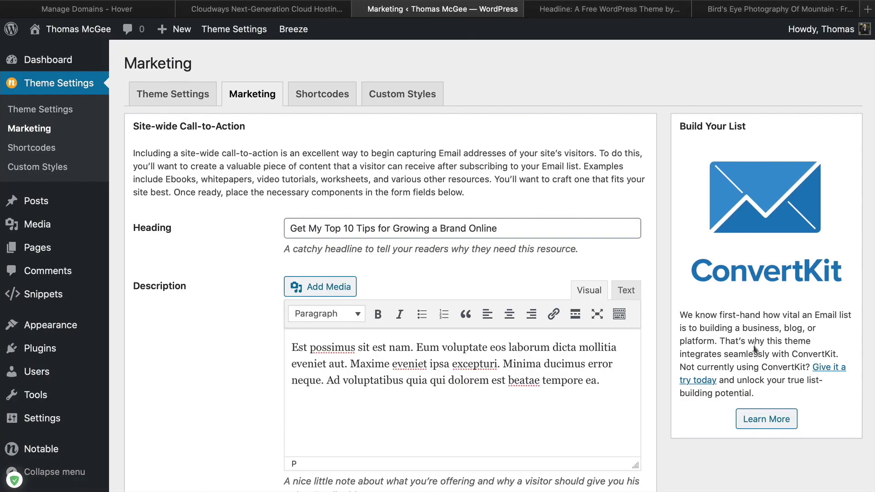
Open a private Safari window, position it over the page, and dismiss ConvertKit's signed-in banner
{"action": "key", "text": "super+shift+n"}
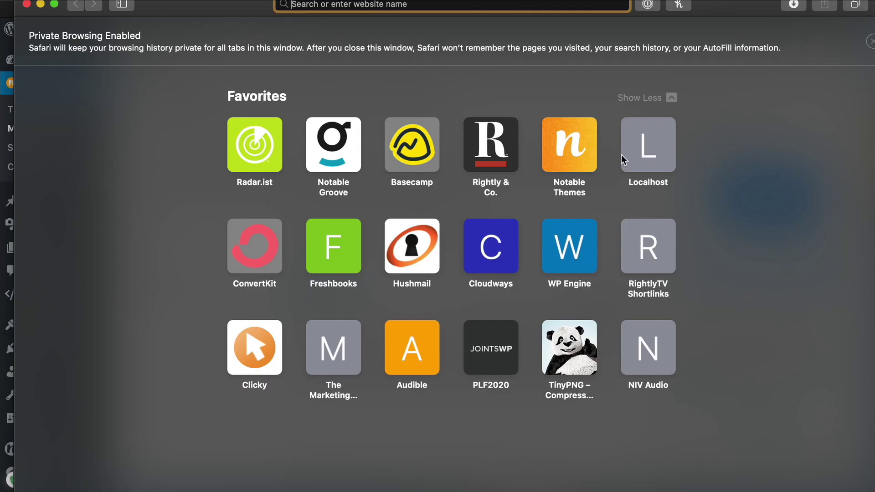
{"action": "left_click_drag", "start_coordinate": [731, 9], "coordinate": [469, 59]}
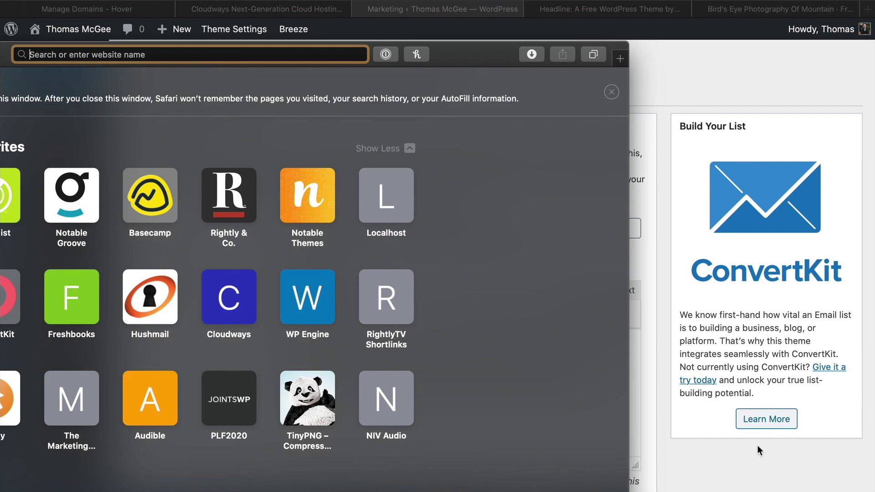
{"action": "left_click", "coordinate": [758, 450]}
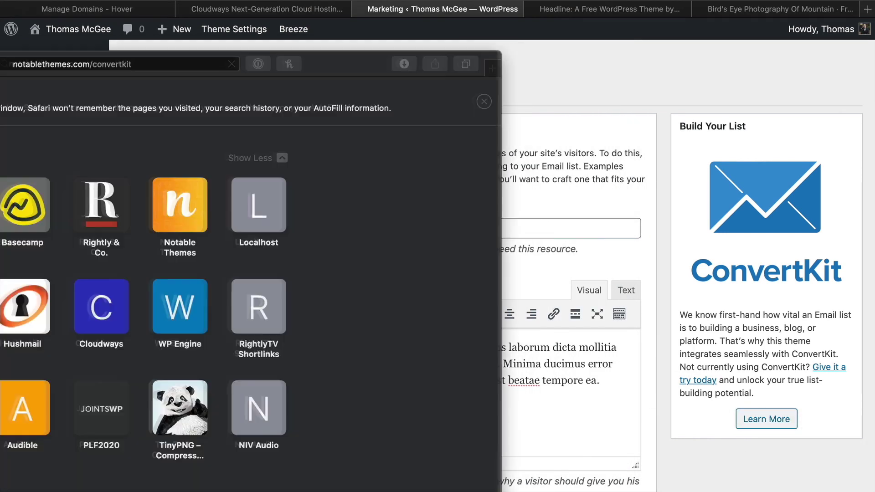
{"action": "left_click_drag", "start_coordinate": [0, 63], "coordinate": [235, 36]}
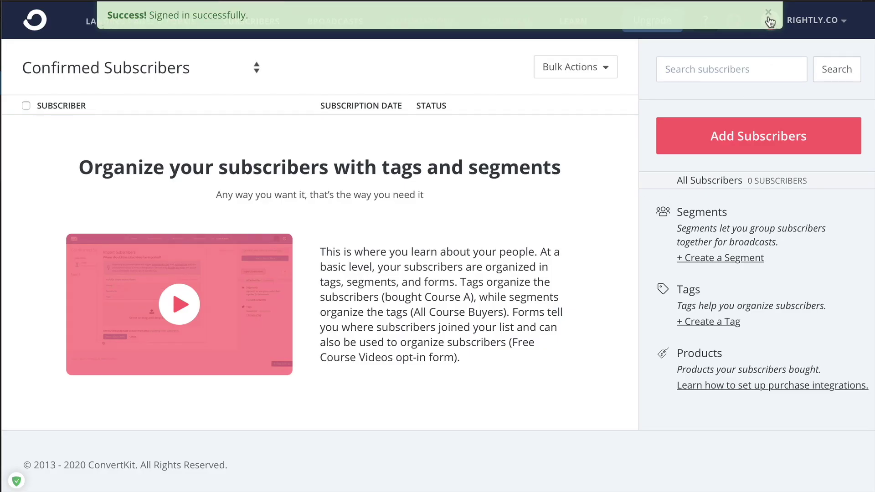
{"action": "left_click", "coordinate": [769, 17]}
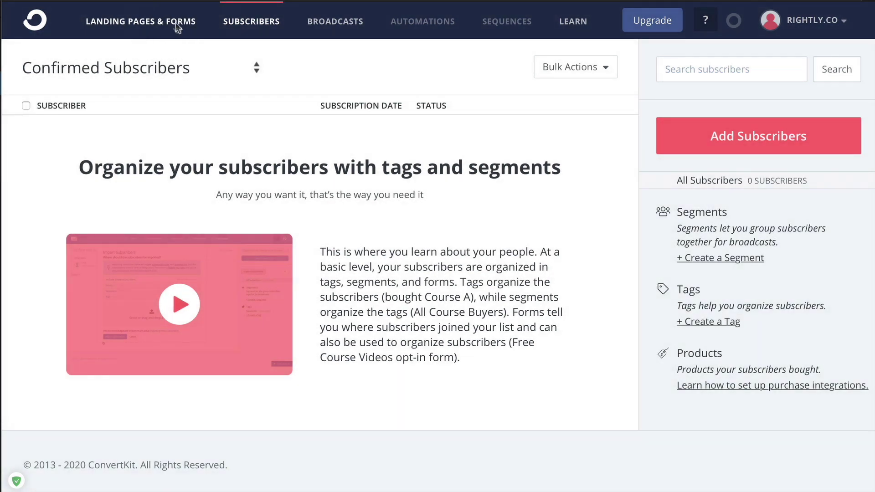
Build an inline ConvertKit form from the Clare template and copy its JavaScript embed snippet
{"action": "left_click", "coordinate": [178, 23]}
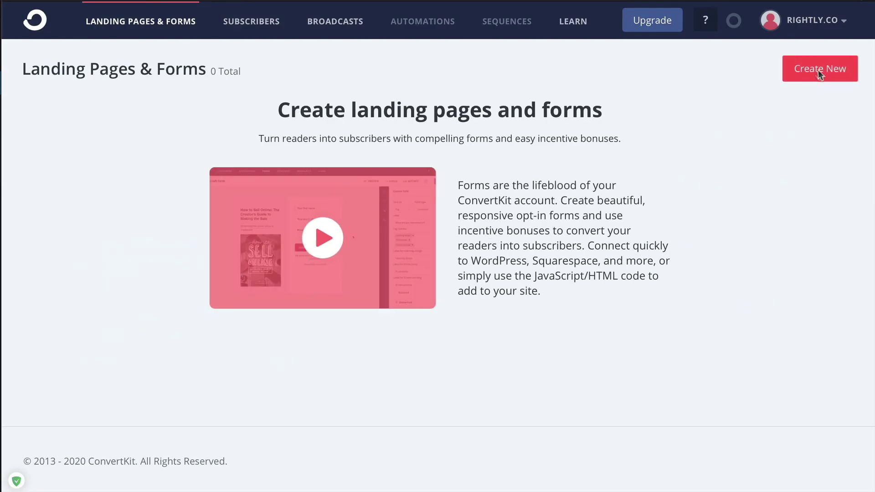
{"action": "left_click", "coordinate": [841, 80]}
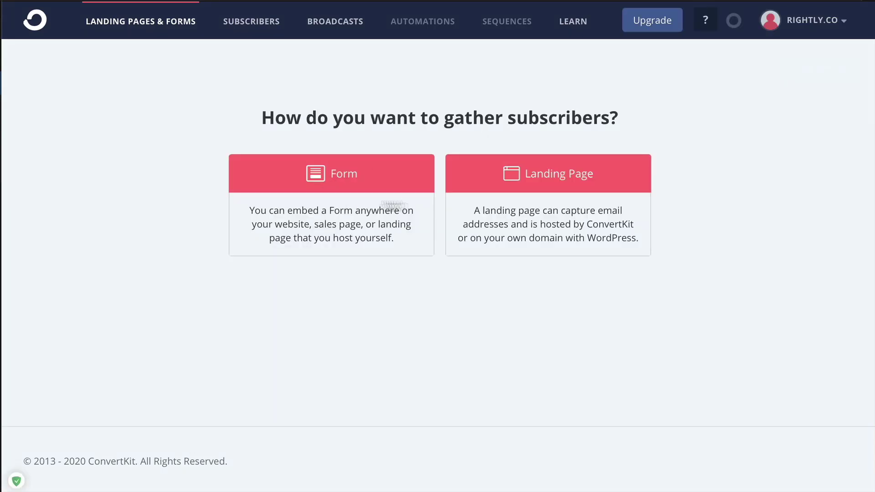
{"action": "left_click", "coordinate": [361, 212]}
{"action": "left_click", "coordinate": [199, 197]}
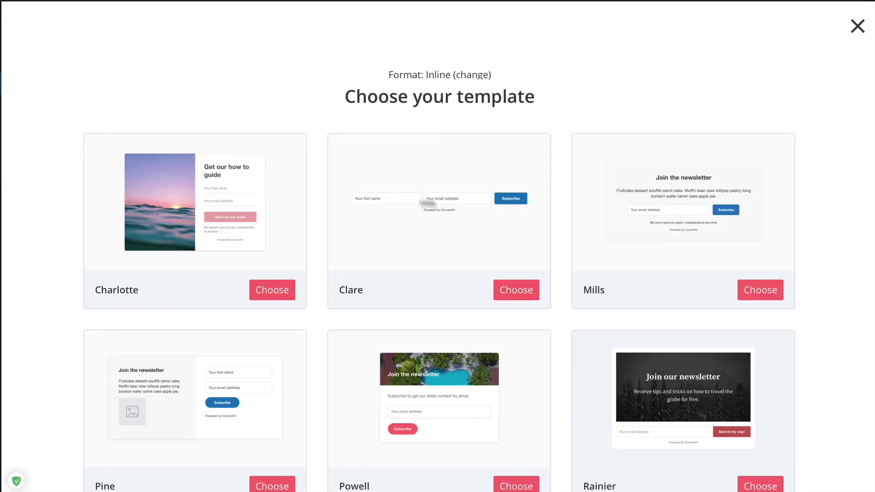
{"action": "left_click", "coordinate": [515, 294]}
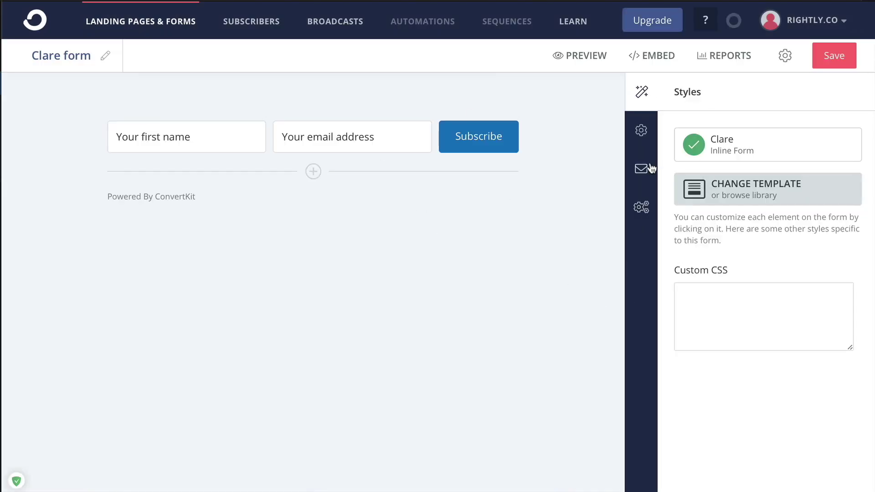
{"action": "left_click", "coordinate": [641, 172]}
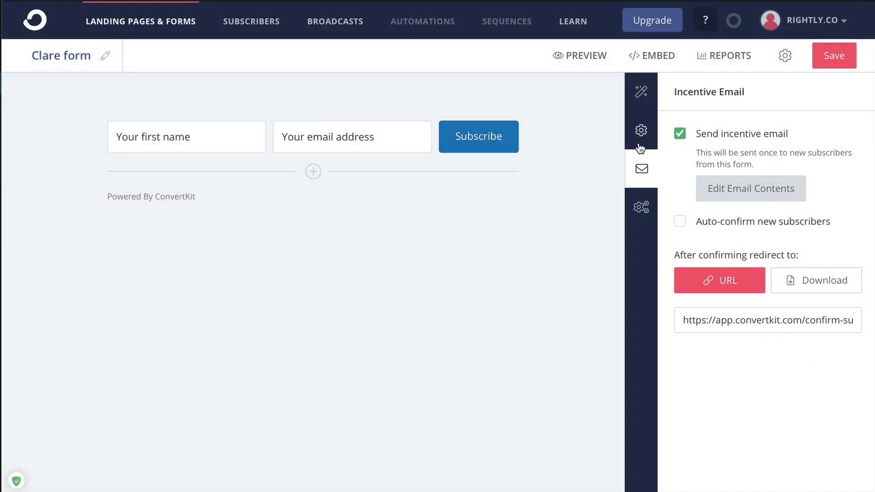
{"action": "left_click", "coordinate": [660, 55]}
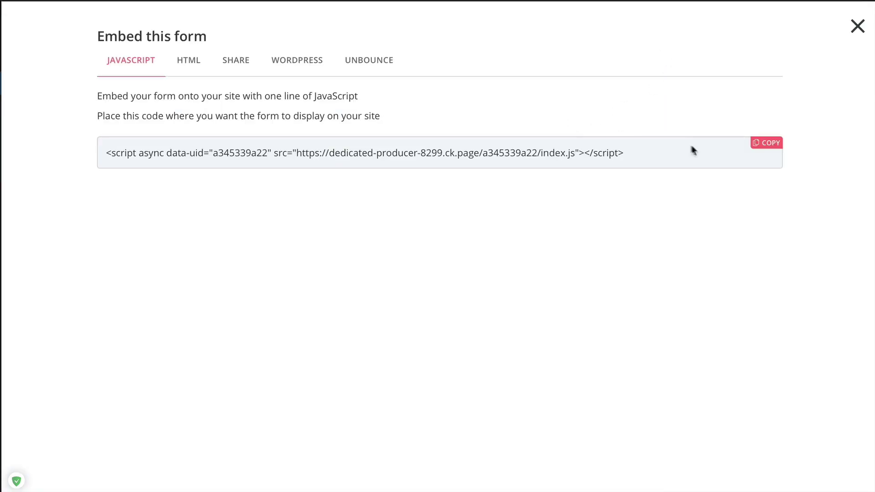
{"action": "left_click", "coordinate": [766, 143]}
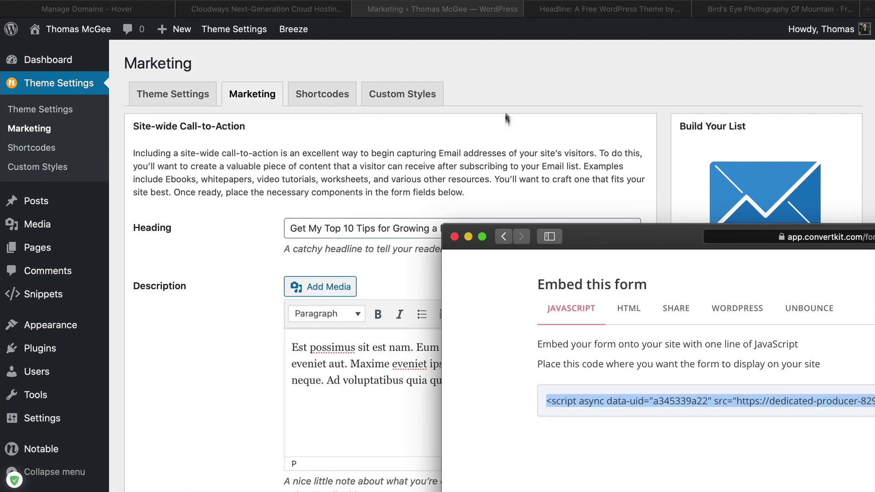
Paste the ConvertKit script into Custom Form Code and save the Marketing settings
{"action": "left_click", "coordinate": [506, 119]}
{"action": "scroll", "coordinate": [234, 271], "scroll_direction": "down", "scroll_amount": 10}
{"action": "key", "text": "super+v"}
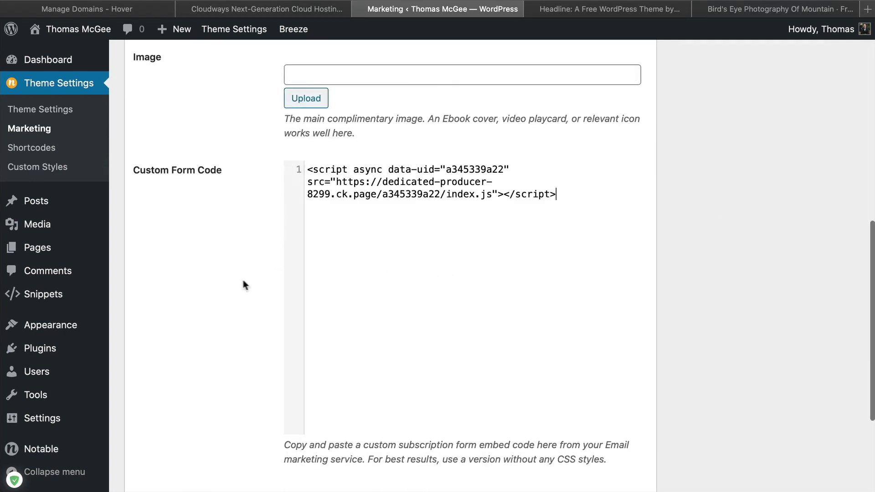
{"action": "scroll", "coordinate": [242, 283], "scroll_direction": "down", "scroll_amount": 4}
{"action": "left_click", "coordinate": [170, 387]}
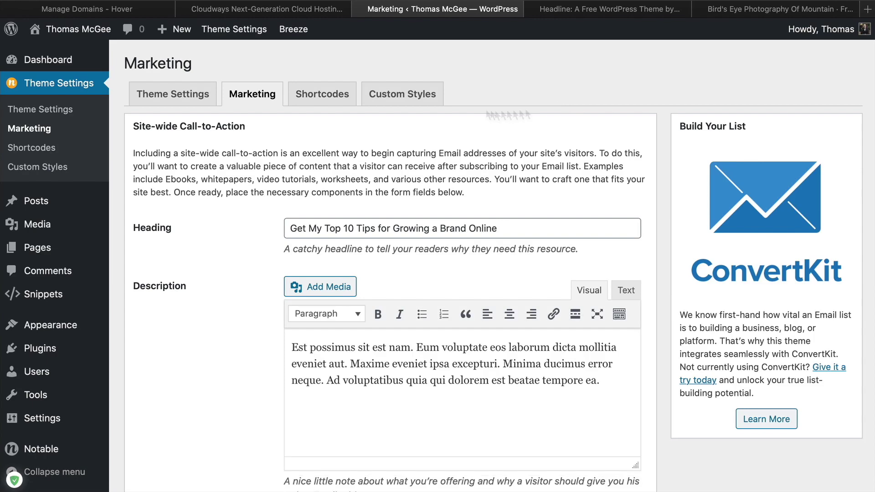
On the homepage, check the call-to-action headline and try the first-name and email fields
{"action": "left_click", "coordinate": [78, 29]}
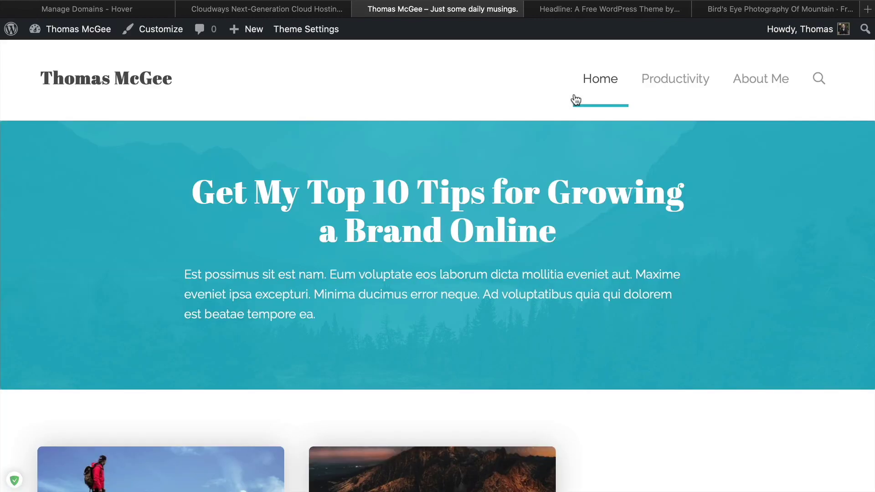
{"action": "left_click_drag", "start_coordinate": [641, 245], "coordinate": [444, 232]}
{"action": "left_click_drag", "start_coordinate": [363, 212], "coordinate": [156, 186]}
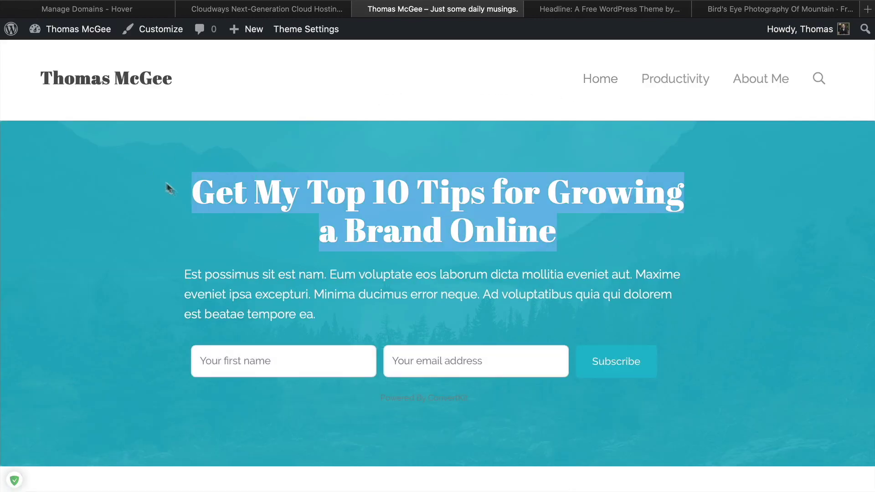
{"action": "left_click", "coordinate": [479, 236]}
{"action": "scroll", "coordinate": [222, 183], "scroll_direction": "down", "scroll_amount": 6}
{"action": "scroll", "coordinate": [221, 183], "scroll_direction": "up", "scroll_amount": 6}
{"action": "left_click", "coordinate": [298, 360]}
{"action": "left_click", "coordinate": [472, 361]}
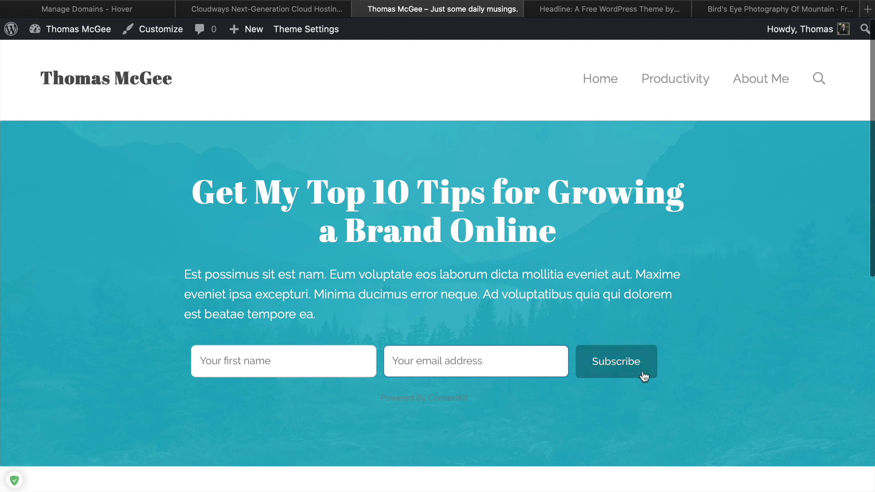
{"action": "scroll", "coordinate": [774, 275], "scroll_direction": "down", "scroll_amount": 5}
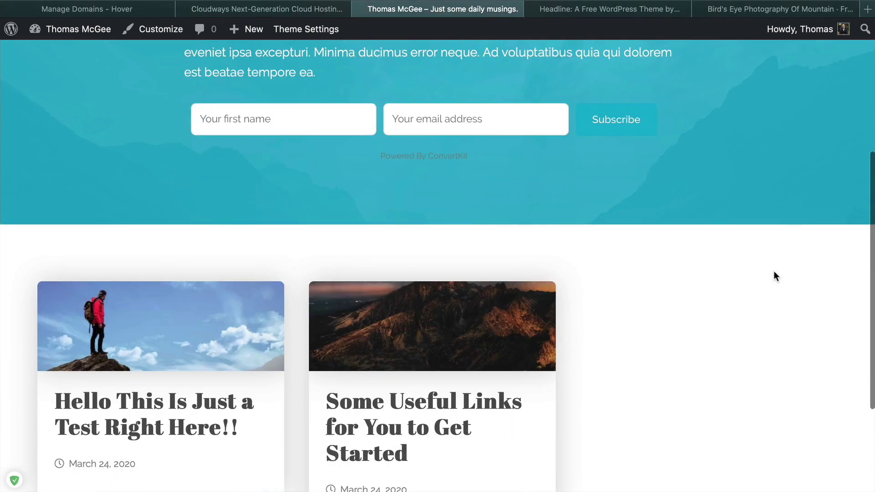
{"action": "scroll", "coordinate": [774, 276], "scroll_direction": "down", "scroll_amount": 3}
Scroll the 'Hello This Is Just a Test Right Here!!' post to its signup form, then return home
{"action": "left_click", "coordinate": [202, 197]}
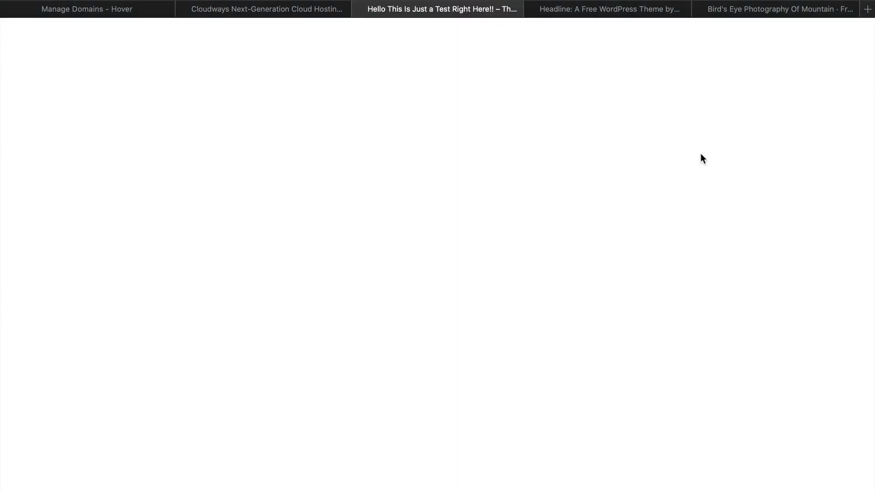
{"action": "scroll", "coordinate": [233, 324], "scroll_direction": "down", "scroll_amount": 20}
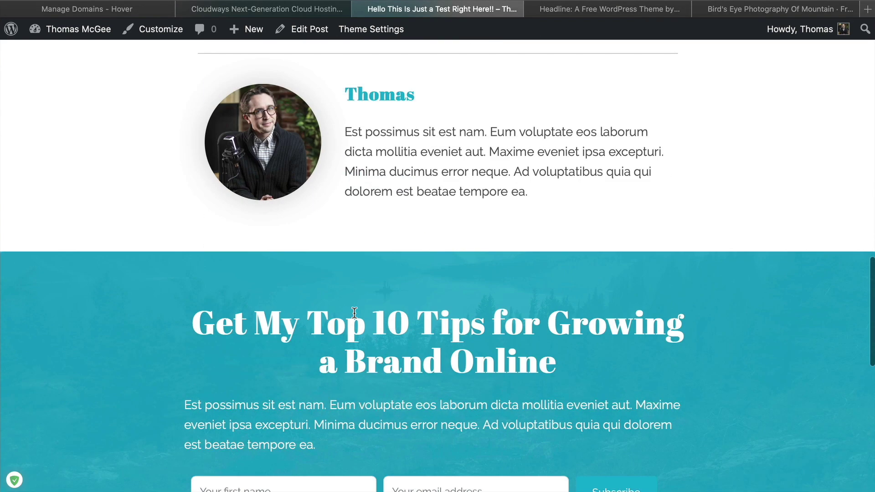
{"action": "scroll", "coordinate": [385, 363], "scroll_direction": "up", "scroll_amount": 5}
{"action": "scroll", "coordinate": [208, 277], "scroll_direction": "down", "scroll_amount": 5}
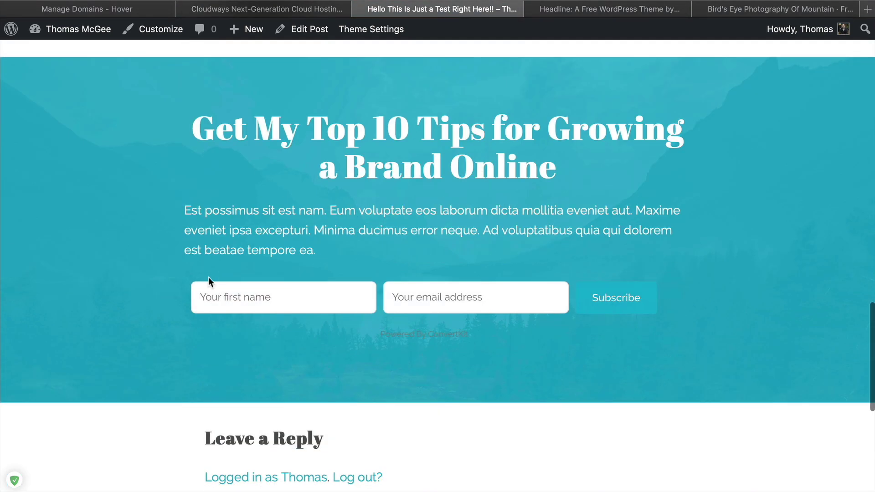
{"action": "scroll", "coordinate": [214, 283], "scroll_direction": "up", "scroll_amount": 20}
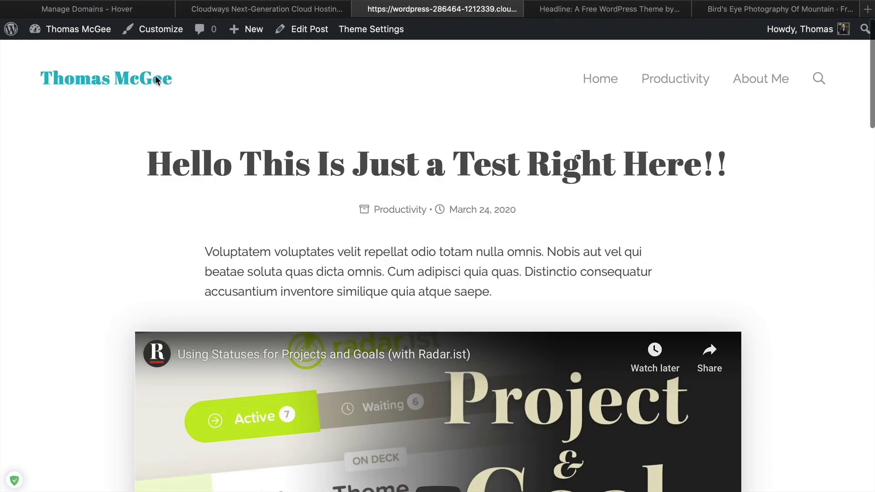
{"action": "left_click", "coordinate": [155, 77]}
{"action": "scroll", "coordinate": [102, 135], "scroll_direction": "down", "scroll_amount": 8}
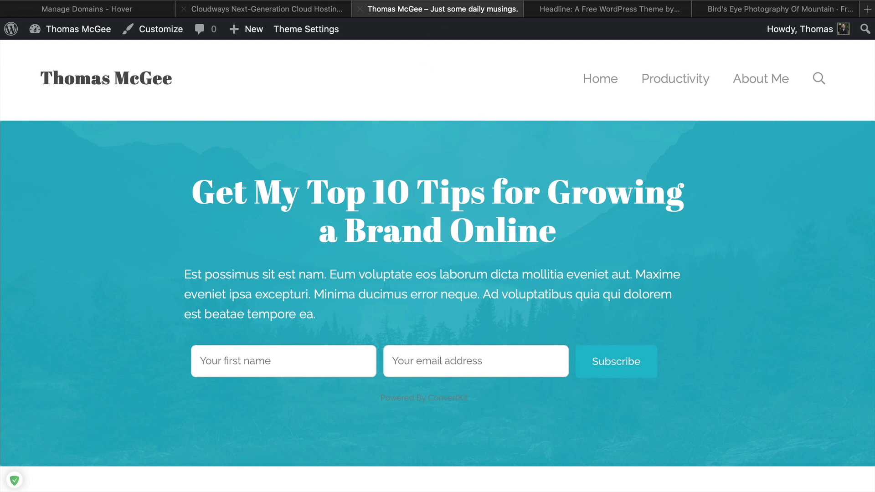
Check the site's current web address, then go to the Cloudways app
{"action": "mouse_move", "coordinate": [234, 2]}
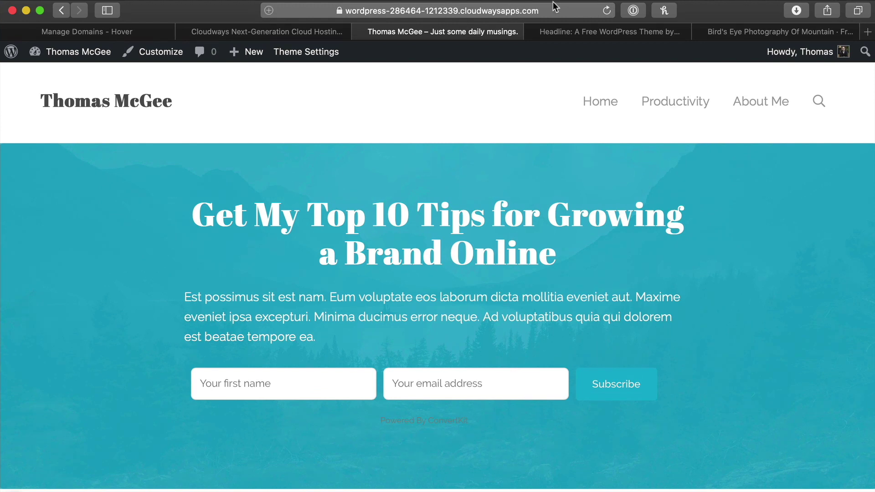
{"action": "left_click", "coordinate": [375, 14]}
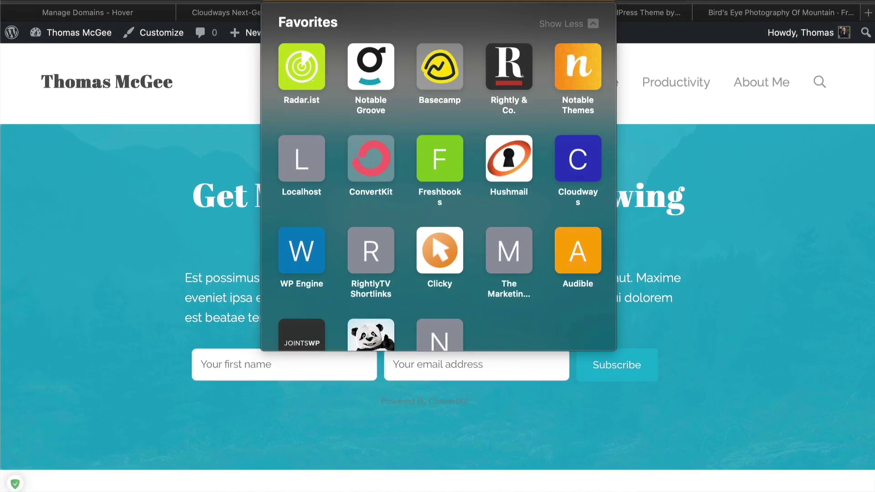
{"action": "mouse_move", "coordinate": [183, 18]}
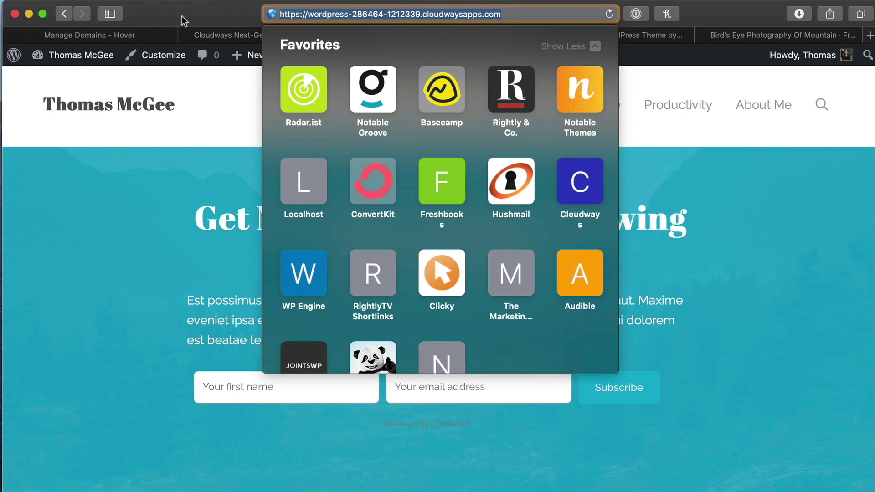
{"action": "left_click", "coordinate": [129, 217]}
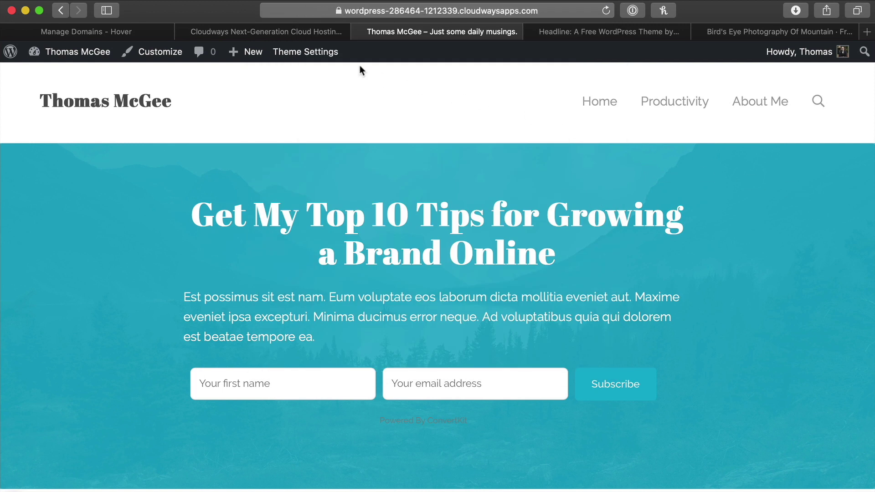
{"action": "left_click", "coordinate": [273, 32]}
{"action": "scroll", "coordinate": [450, 236], "scroll_direction": "down", "scroll_amount": 3}
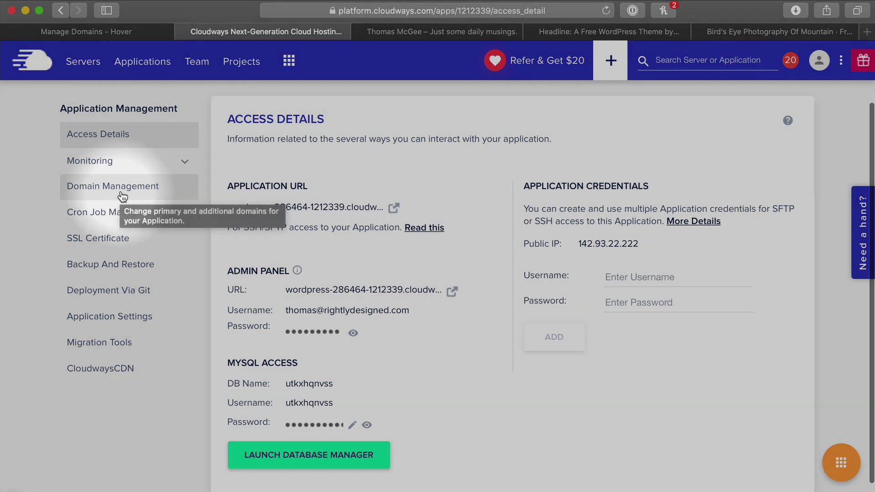
In Domain Management, enter thomasmcgee.co as the app's primary domain
{"action": "left_click", "coordinate": [122, 193]}
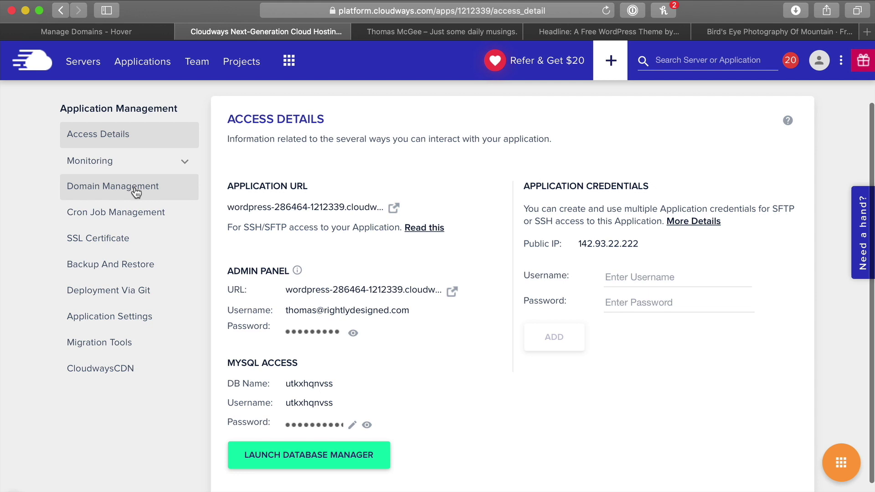
{"action": "left_click", "coordinate": [112, 187]}
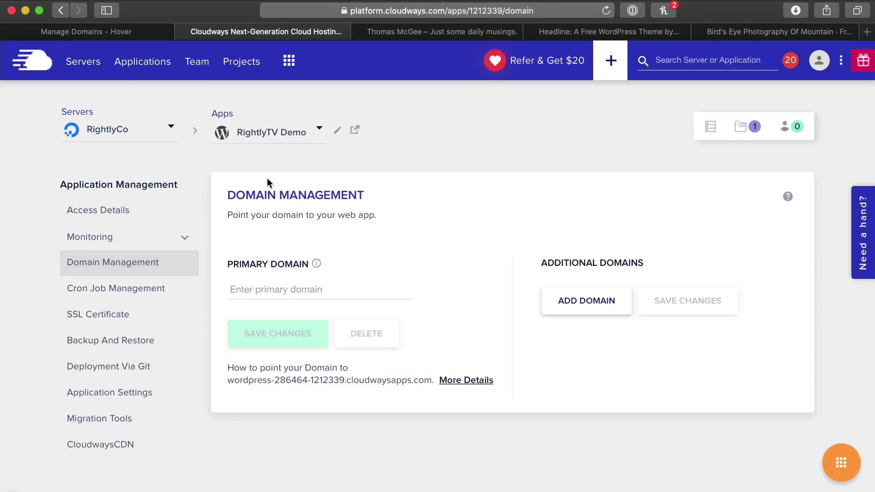
{"action": "left_click", "coordinate": [272, 291]}
{"action": "type", "text": "thomasmcge"}
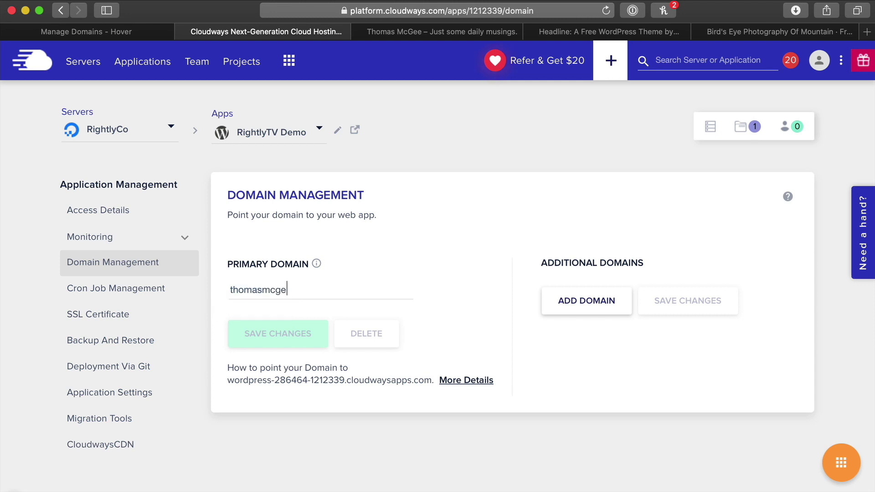
{"action": "type", "text": "e.co"}
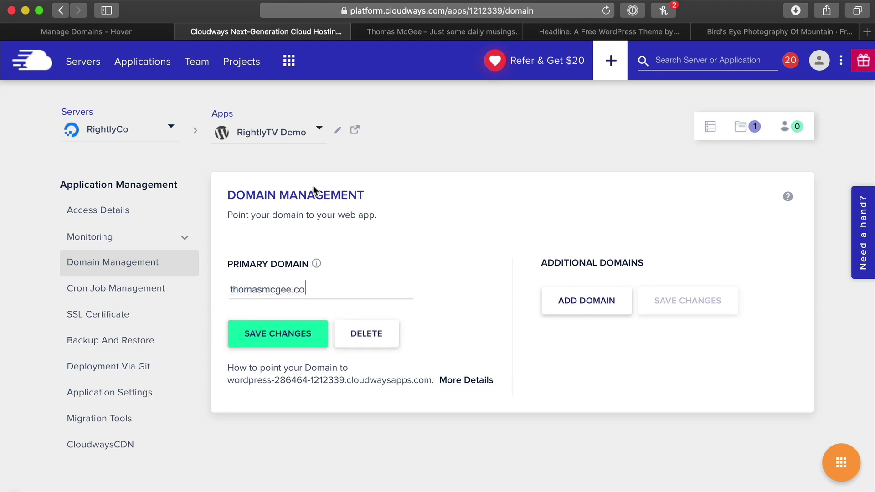
{"action": "left_click", "coordinate": [317, 455]}
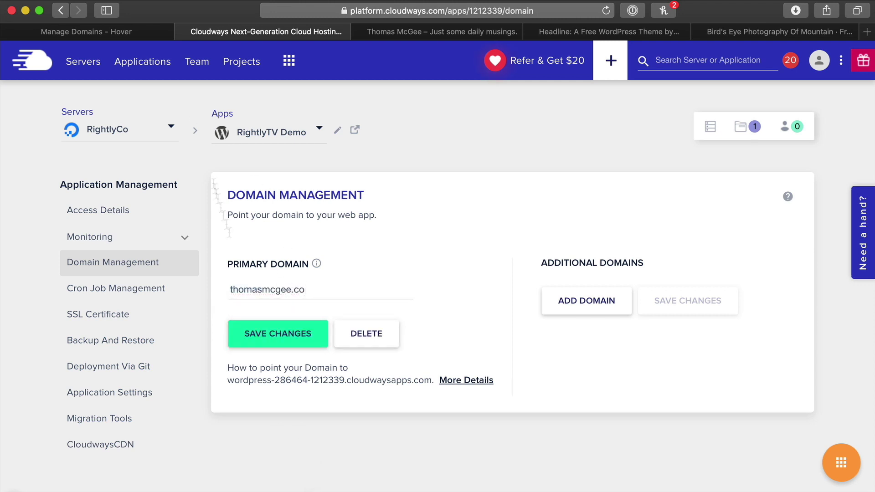
{"action": "left_click", "coordinate": [136, 33]}
{"action": "left_click", "coordinate": [296, 30]}
Inspect Hover's * and @ A records, confirming both point to 64.98.145.30, and cancel unchanged
{"action": "left_click", "coordinate": [123, 30]}
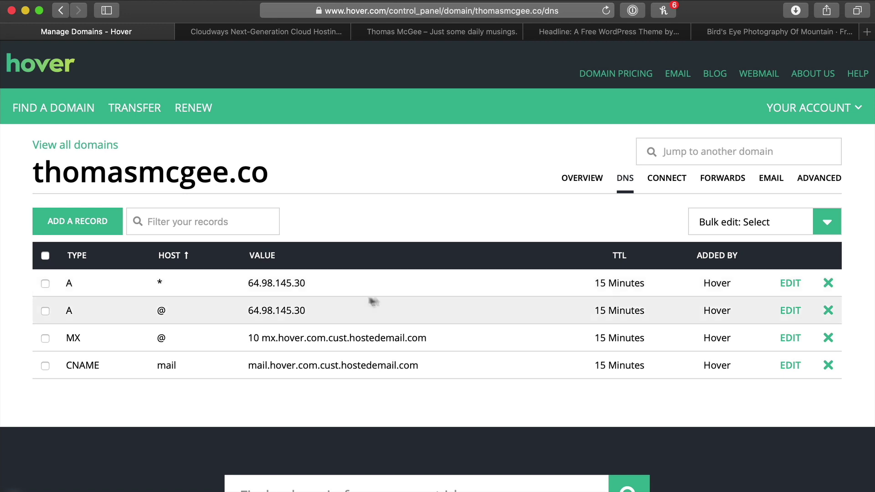
{"action": "left_click", "coordinate": [789, 284]}
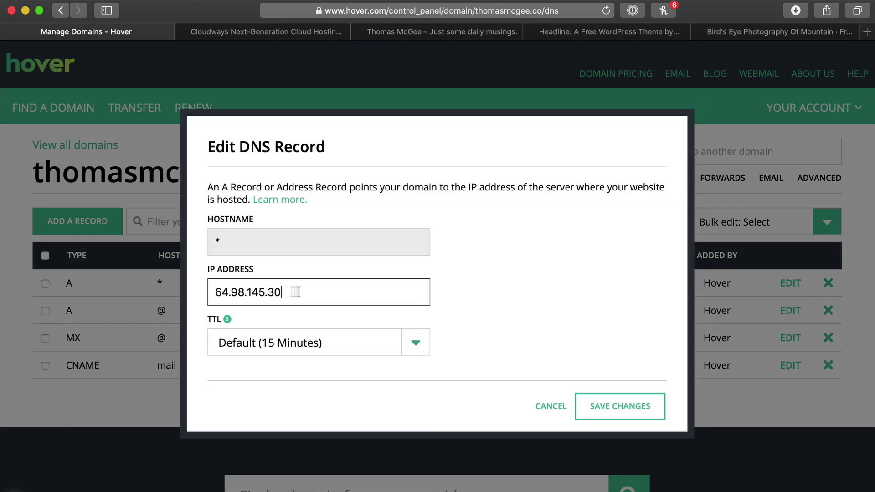
{"action": "left_click_drag", "start_coordinate": [303, 292], "coordinate": [215, 288]}
{"action": "left_click", "coordinate": [551, 406]}
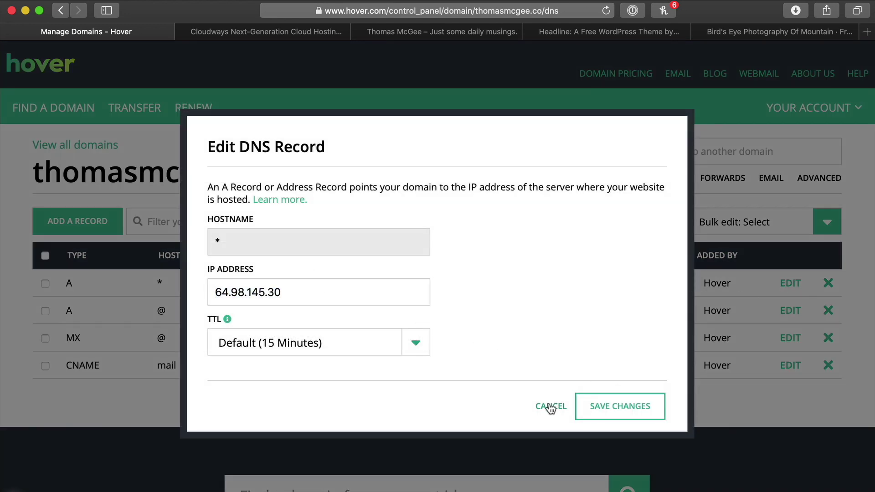
{"action": "left_click", "coordinate": [789, 312]}
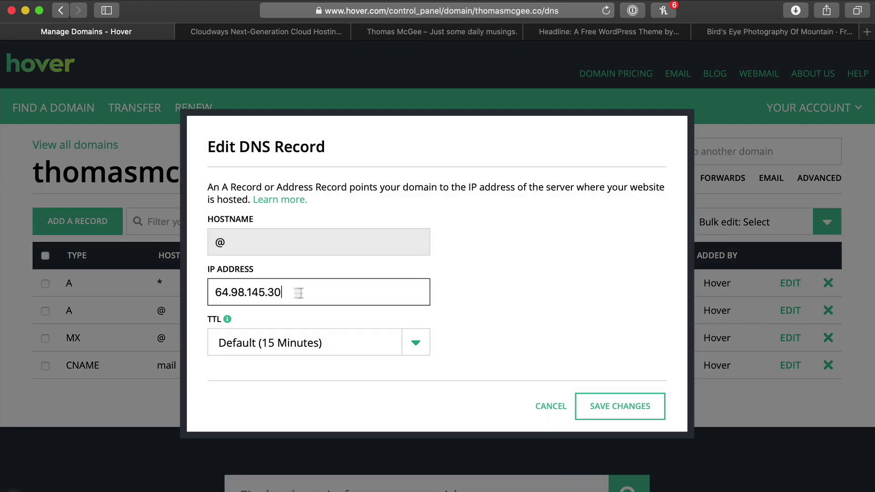
{"action": "left_click_drag", "start_coordinate": [306, 293], "coordinate": [203, 296]}
{"action": "left_click", "coordinate": [556, 406]}
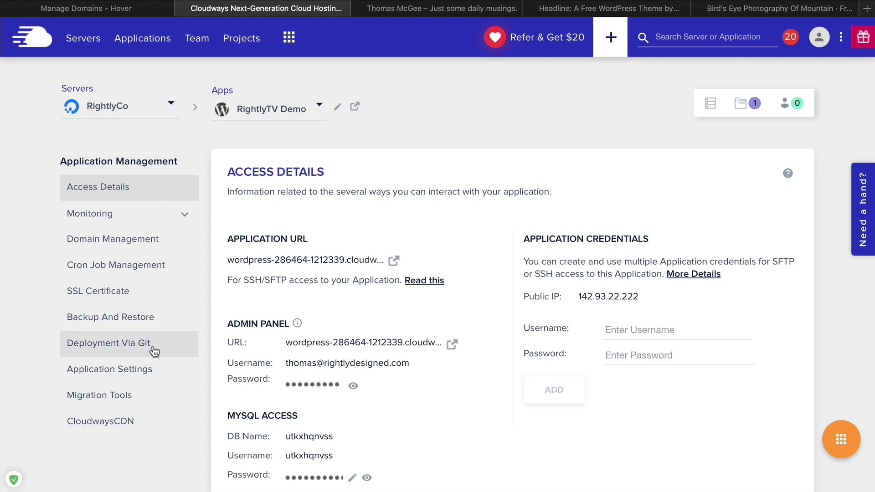
In Domain Management, enter the custom .co domain as the primary domain and save it
{"action": "left_click", "coordinate": [111, 245]}
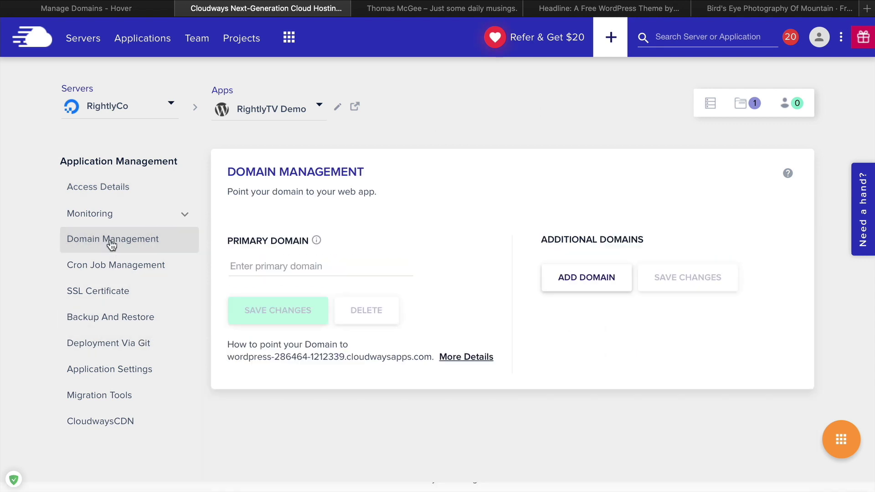
{"action": "left_click", "coordinate": [334, 265]}
{"action": "type", "text": "thomasmcge"}
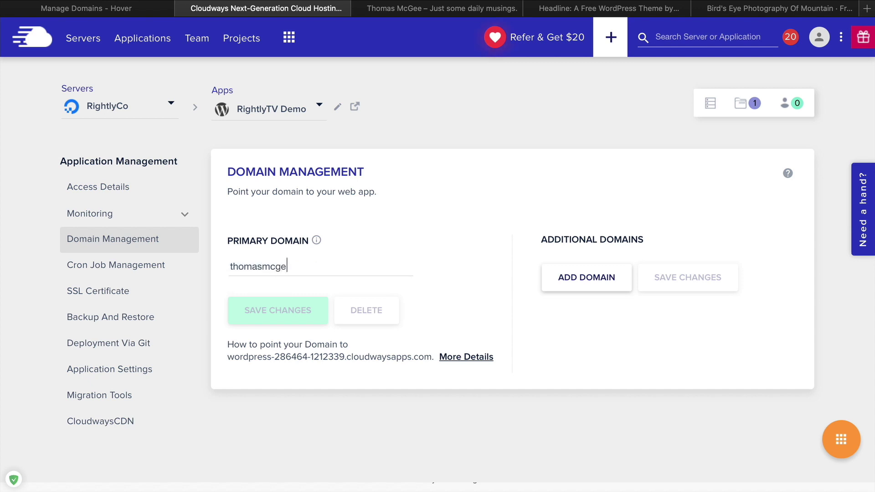
{"action": "type", "text": "e.co"}
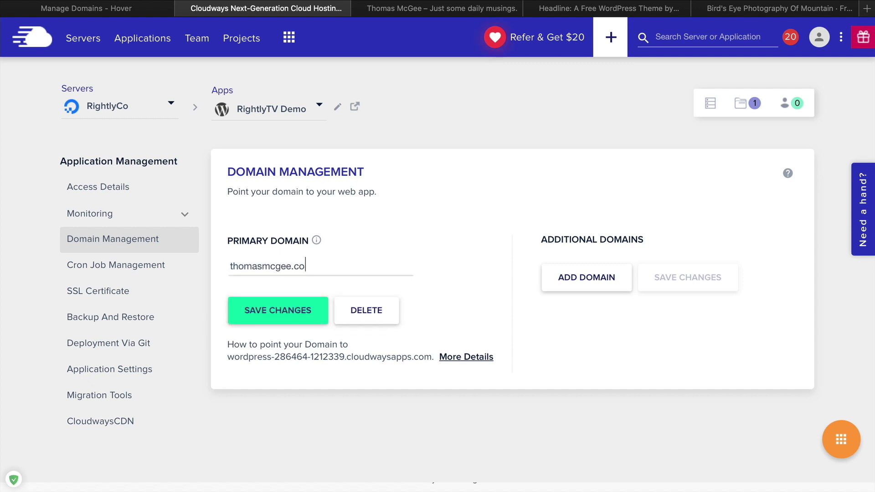
{"action": "left_click", "coordinate": [282, 312]}
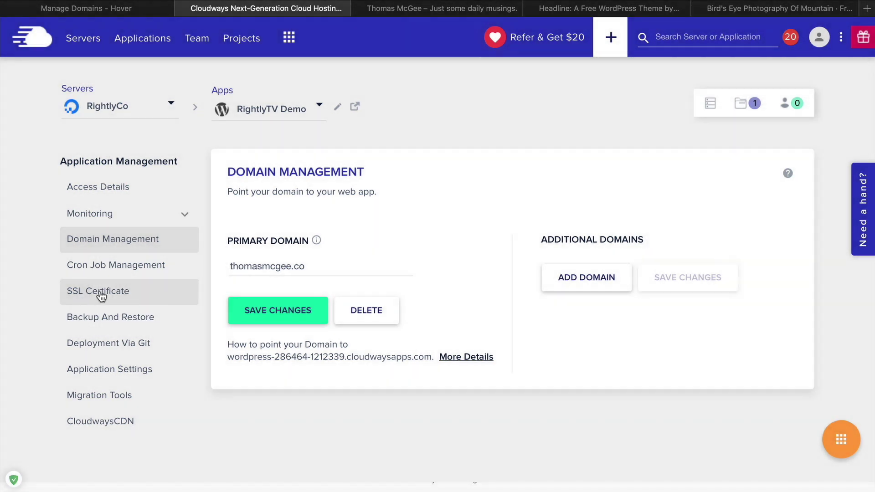
Install a free Let's Encrypt certificate for the custom domain with a contact e-mail, then enable HTTPS redirection
{"action": "left_click", "coordinate": [101, 297]}
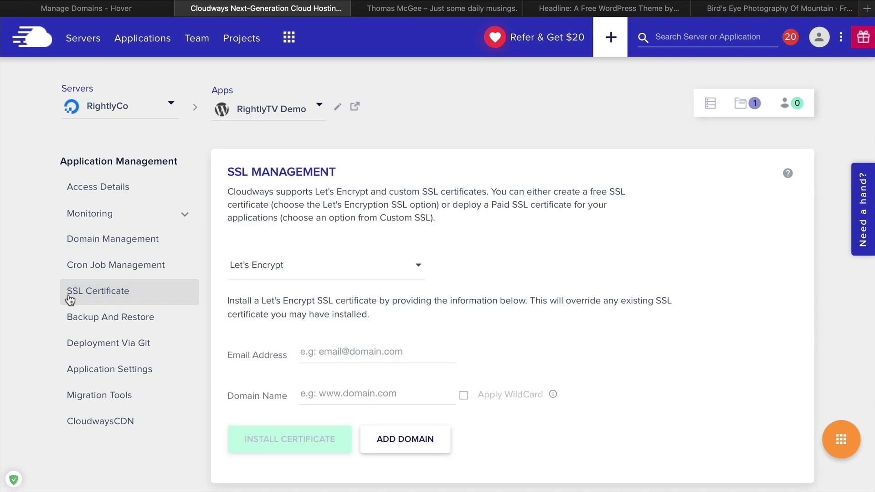
{"action": "scroll", "coordinate": [467, 248], "scroll_direction": "down", "scroll_amount": 1}
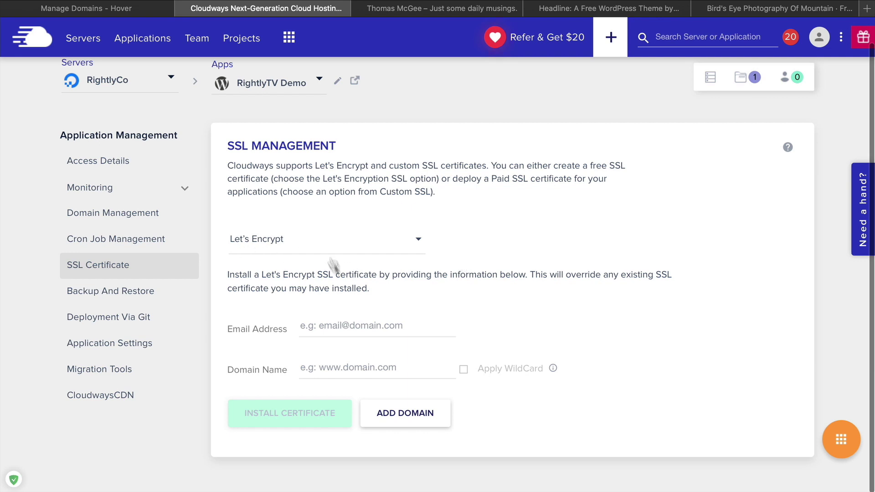
{"action": "left_click", "coordinate": [346, 330]}
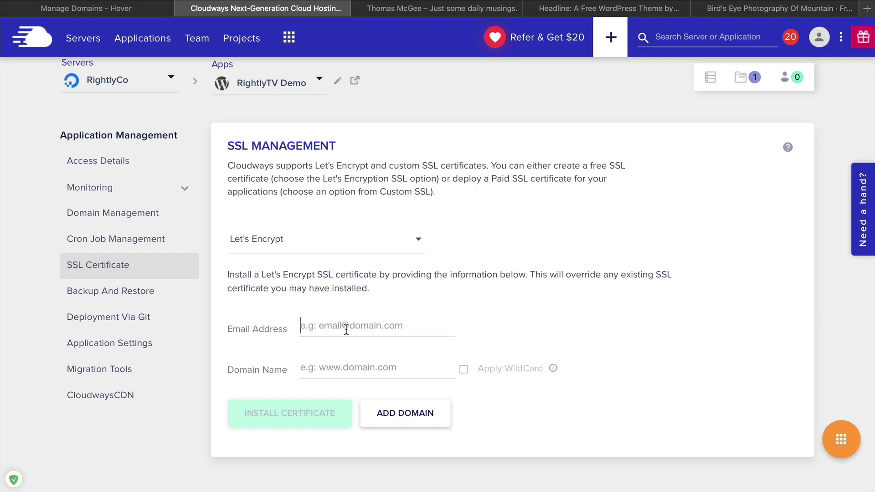
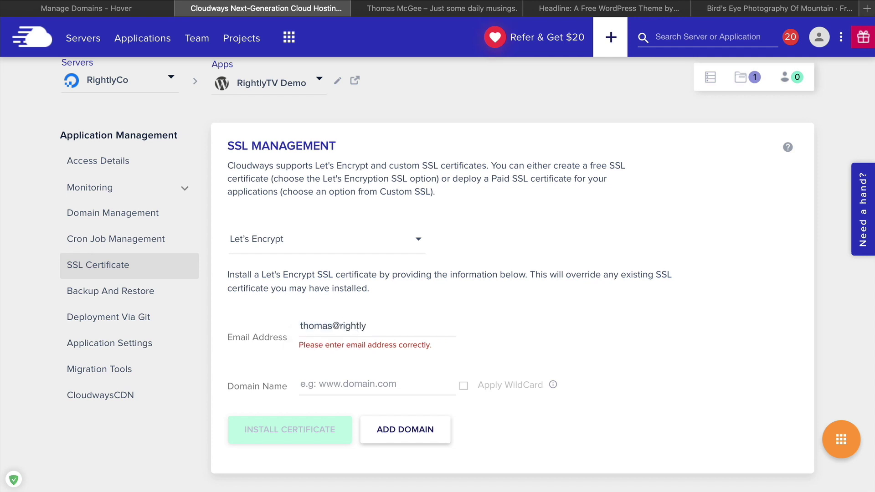
{"action": "key", "text": "Tab"}
{"action": "type", "text": "thom"}
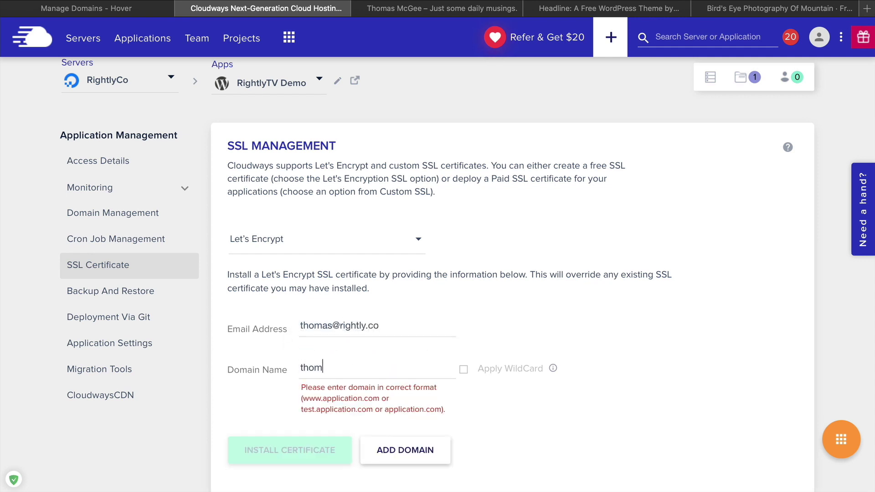
{"action": "type", "text": "asmcgee.co"}
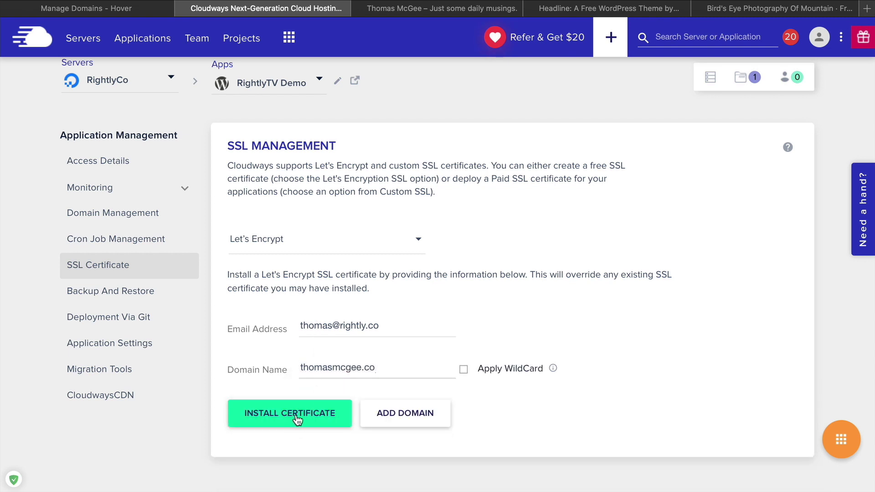
{"action": "left_click", "coordinate": [297, 417]}
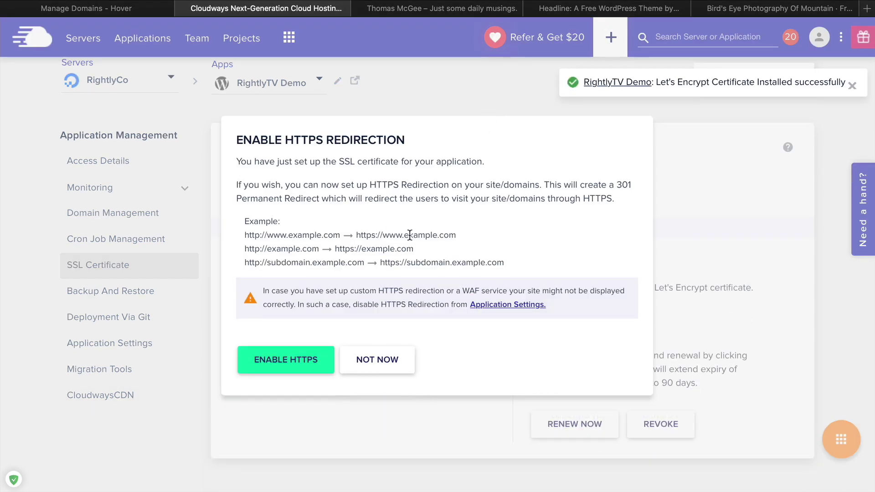
{"action": "left_click", "coordinate": [284, 365]}
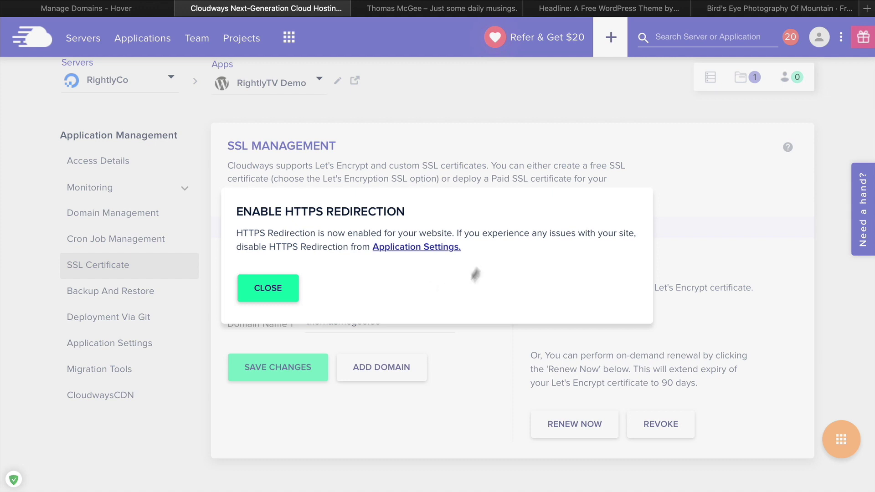
{"action": "left_click", "coordinate": [269, 290]}
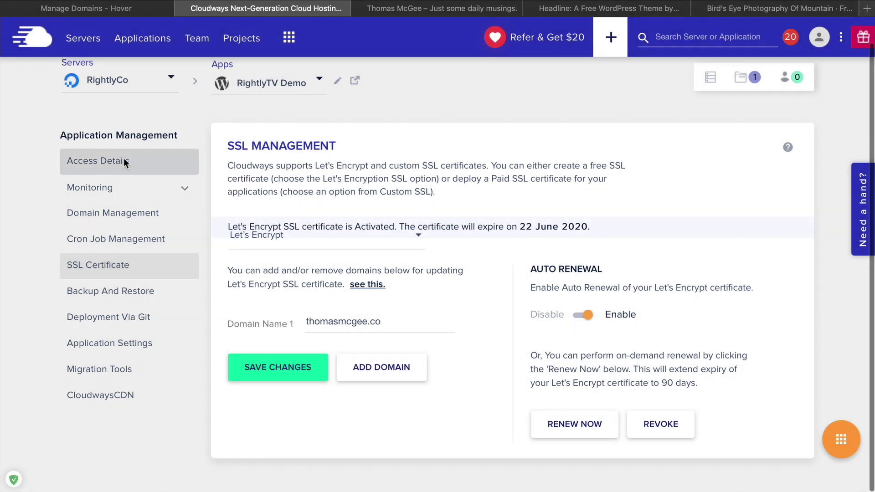
From the app's Access Details, open the WordPress admin login in a new tab, closing the stray site tab
{"action": "left_click", "coordinate": [124, 160]}
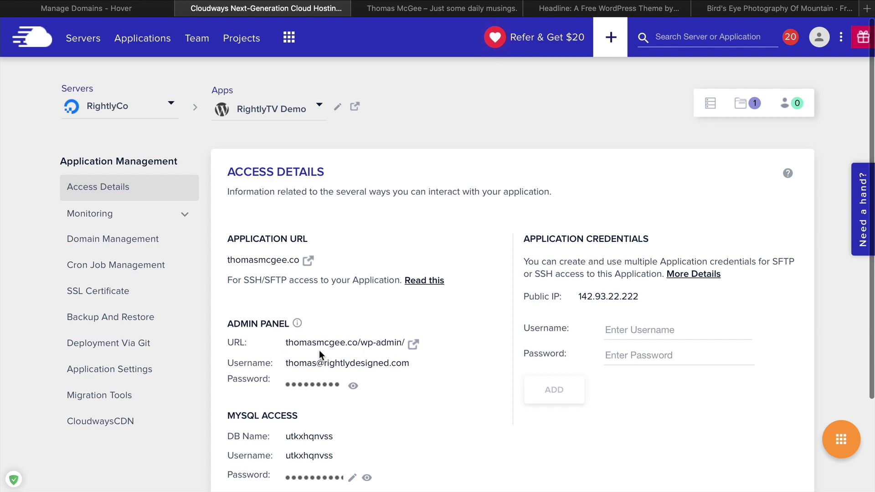
{"action": "scroll", "coordinate": [320, 355], "scroll_direction": "down", "scroll_amount": 2}
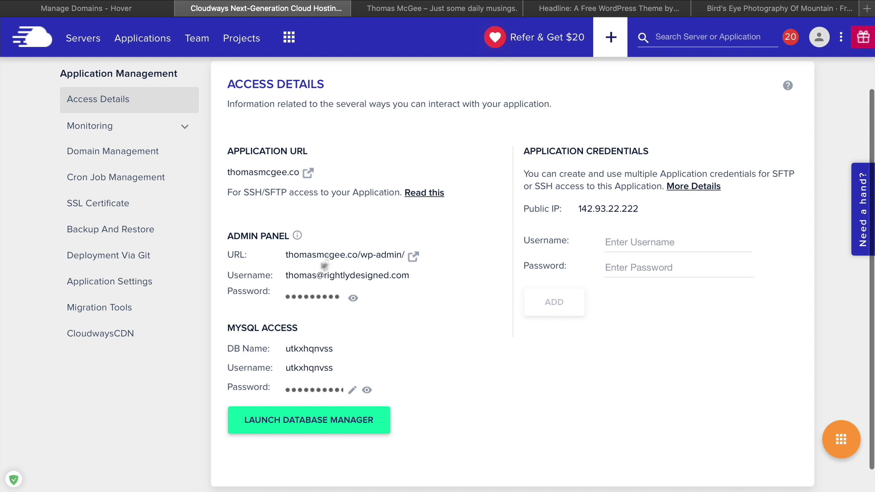
{"action": "scroll", "coordinate": [410, 205], "scroll_direction": "down", "scroll_amount": 1}
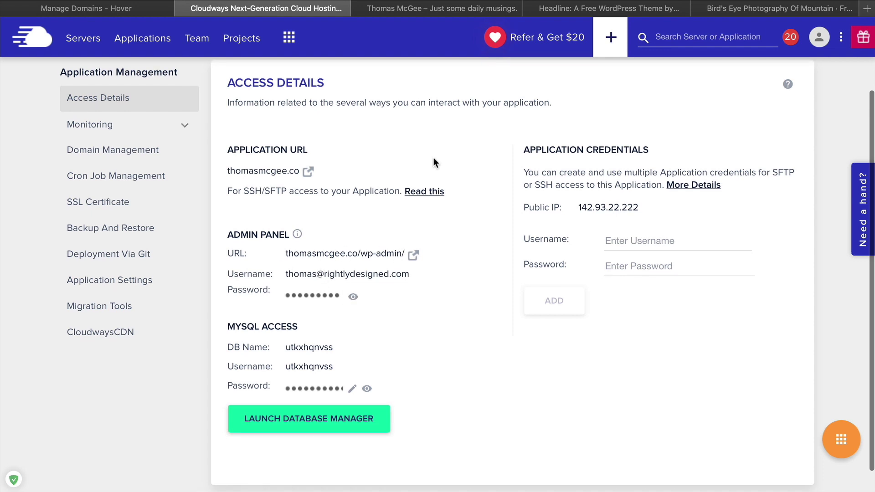
{"action": "left_click", "coordinate": [403, 9]}
{"action": "left_click", "coordinate": [361, 8]}
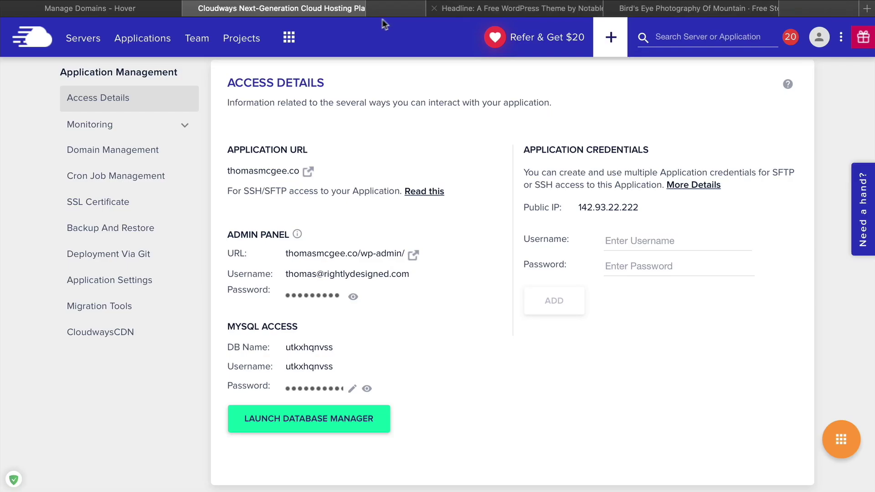
{"action": "left_click", "coordinate": [413, 256]}
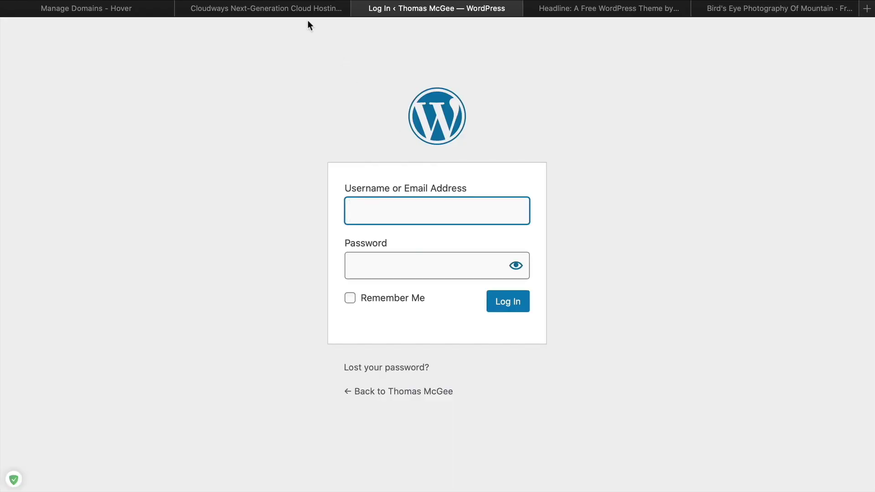
{"action": "left_click", "coordinate": [308, 10]}
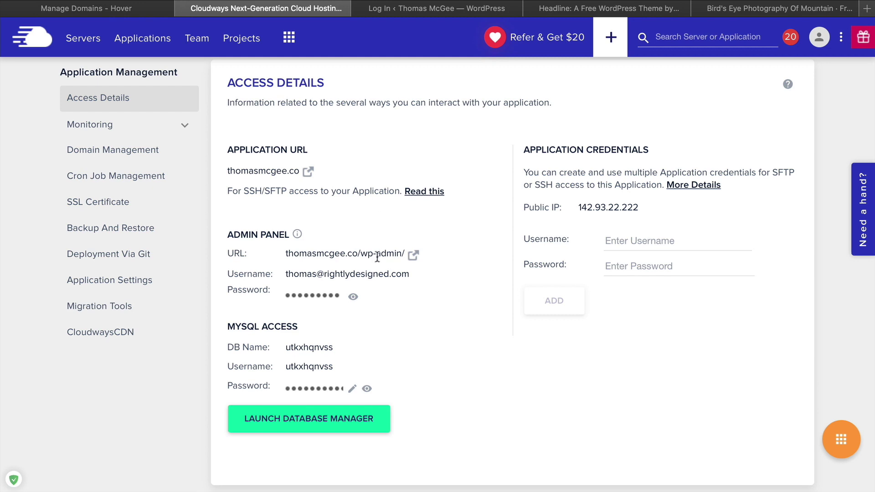
Copy the admin username and password into the WordPress login, tick Remember Me, and log in
{"action": "left_click", "coordinate": [375, 274]}
{"action": "left_click", "coordinate": [426, 10]}
{"action": "key", "text": "super+v"}
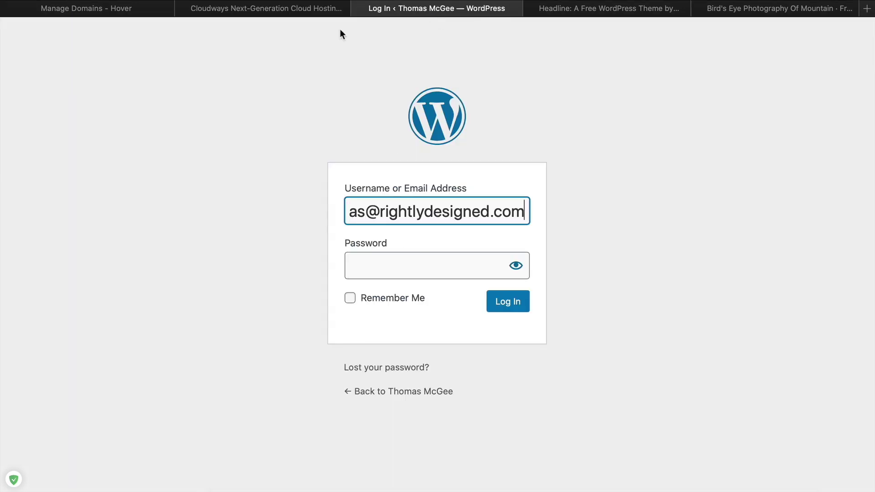
{"action": "left_click", "coordinate": [299, 2]}
{"action": "left_click", "coordinate": [352, 289]}
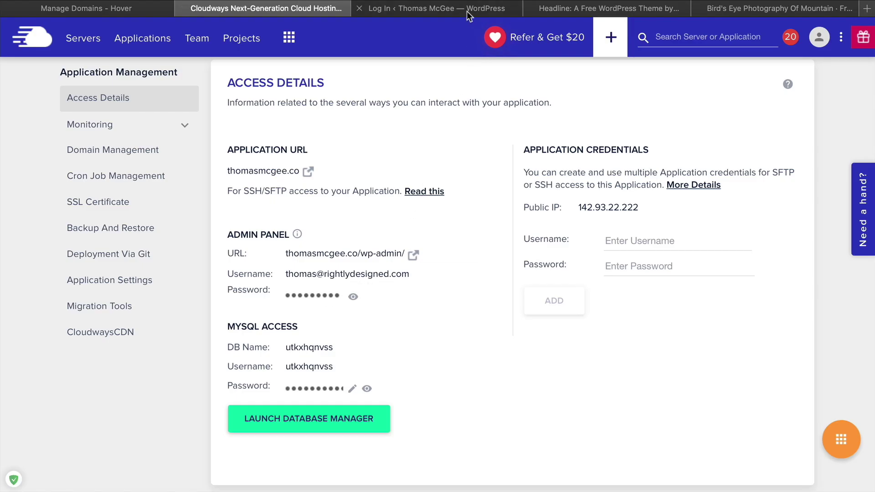
{"action": "left_click", "coordinate": [467, 10]}
{"action": "left_click", "coordinate": [407, 269]}
{"action": "key", "text": "super+v"}
{"action": "left_click", "coordinate": [373, 300]}
{"action": "left_click", "coordinate": [509, 301]}
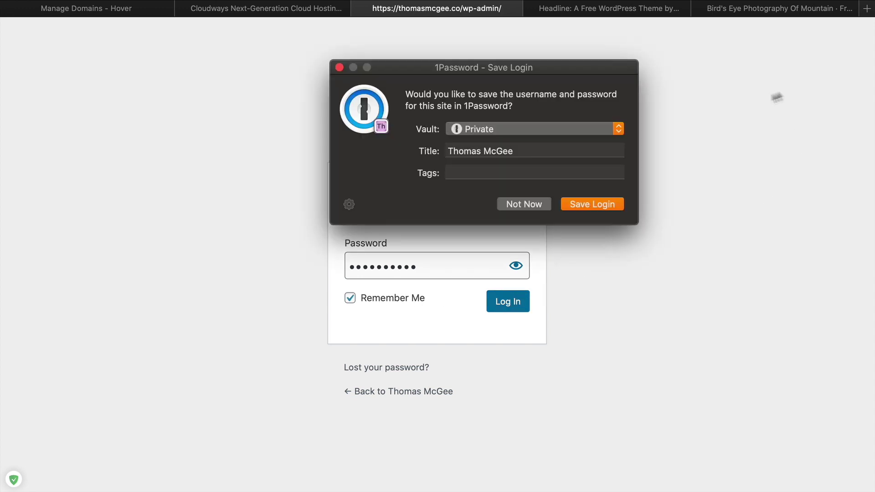
Dismiss the password manager's save prompt and visit the live site from the admin bar
{"action": "left_click", "coordinate": [524, 205]}
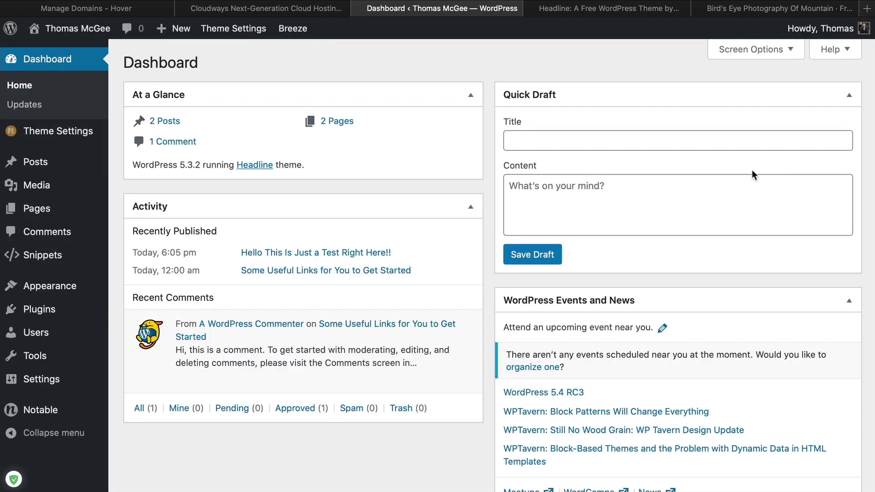
{"action": "mouse_move", "coordinate": [77, 28]}
{"action": "left_click", "coordinate": [73, 49]}
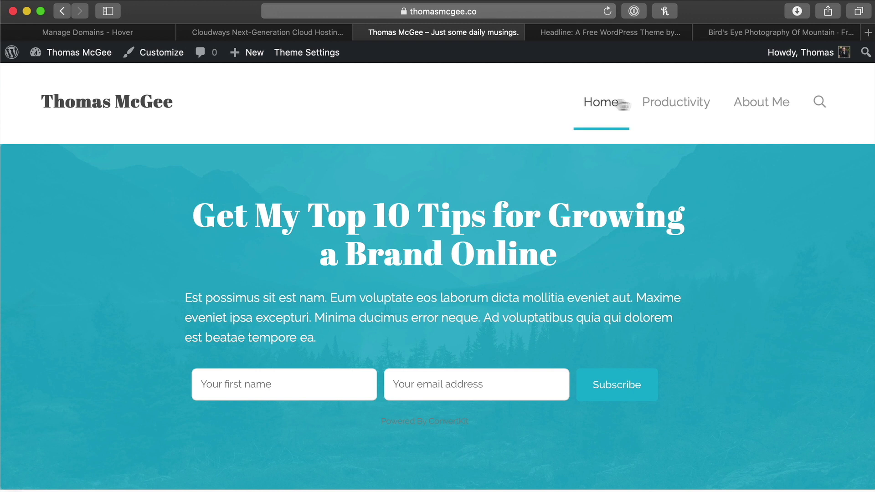
Open the 'Hello This Is Just a Test Right Here!!' post and review it
{"action": "scroll", "coordinate": [595, 190], "scroll_direction": "down", "scroll_amount": 10}
{"action": "scroll", "coordinate": [595, 191], "scroll_direction": "up", "scroll_amount": 2}
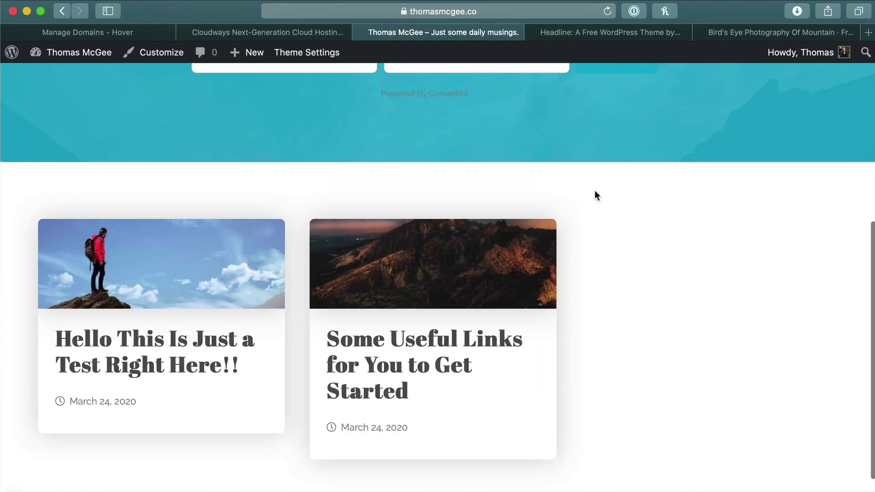
{"action": "left_click", "coordinate": [214, 251]}
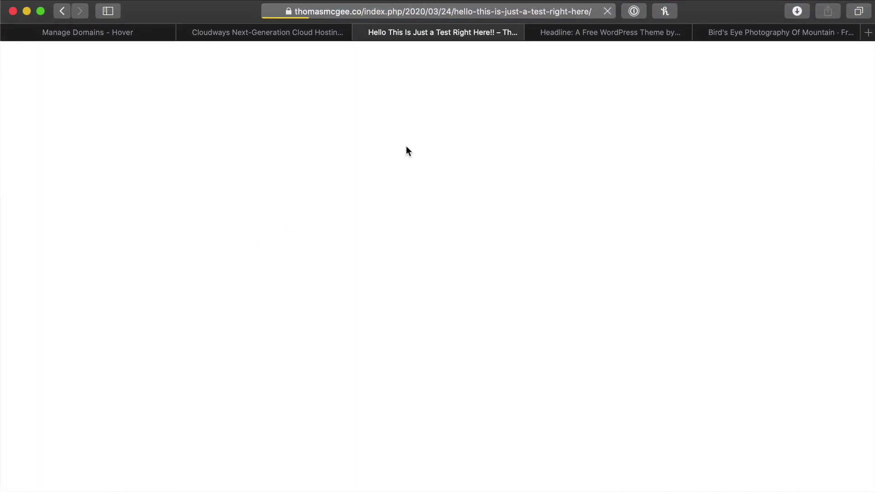
{"action": "scroll", "coordinate": [533, 225], "scroll_direction": "down", "scroll_amount": 10}
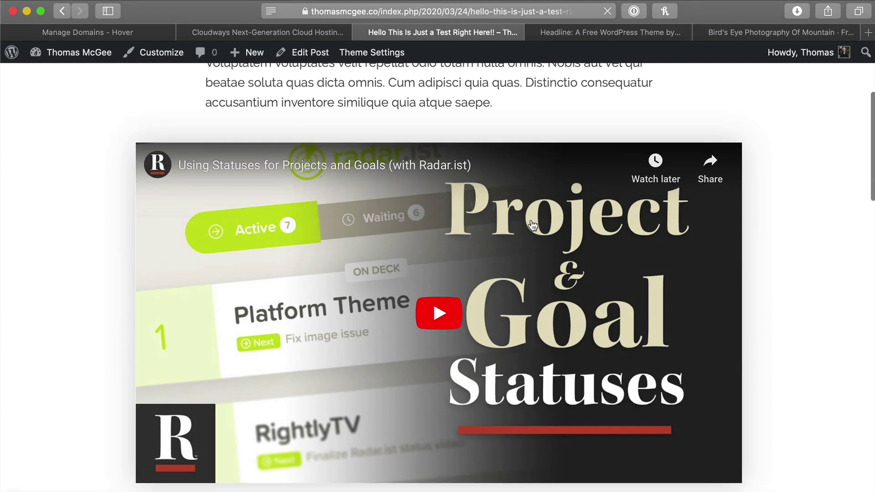
{"action": "scroll", "coordinate": [410, 183], "scroll_direction": "up", "scroll_amount": 10}
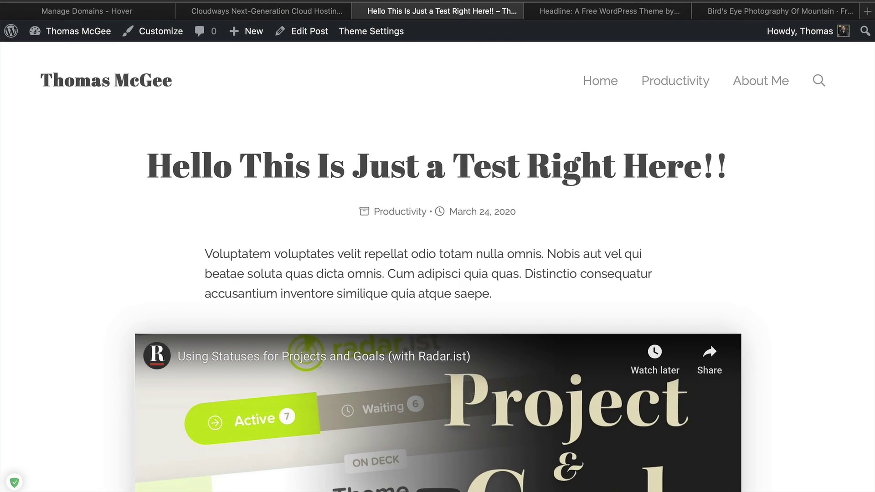
Go to the dashboard's General settings and check the timezone, leaving it at UTC+0
{"action": "left_click", "coordinate": [86, 31]}
{"action": "mouse_move", "coordinate": [51, 388]}
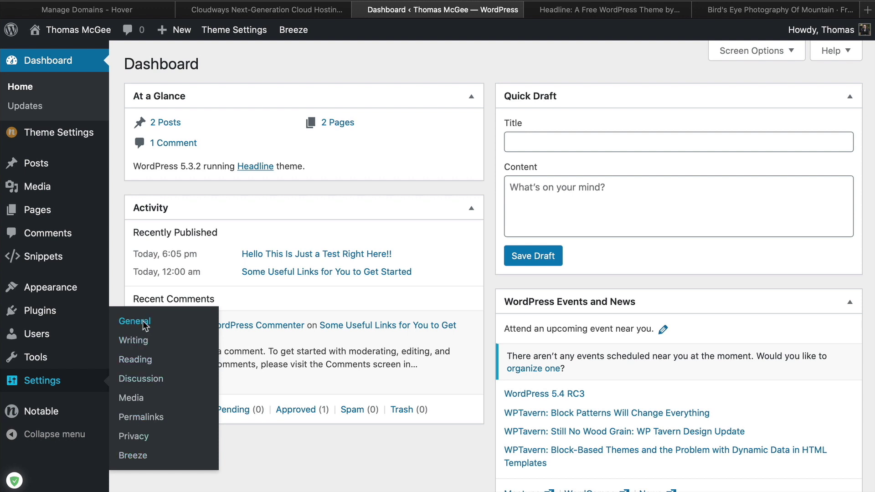
{"action": "left_click", "coordinate": [134, 322]}
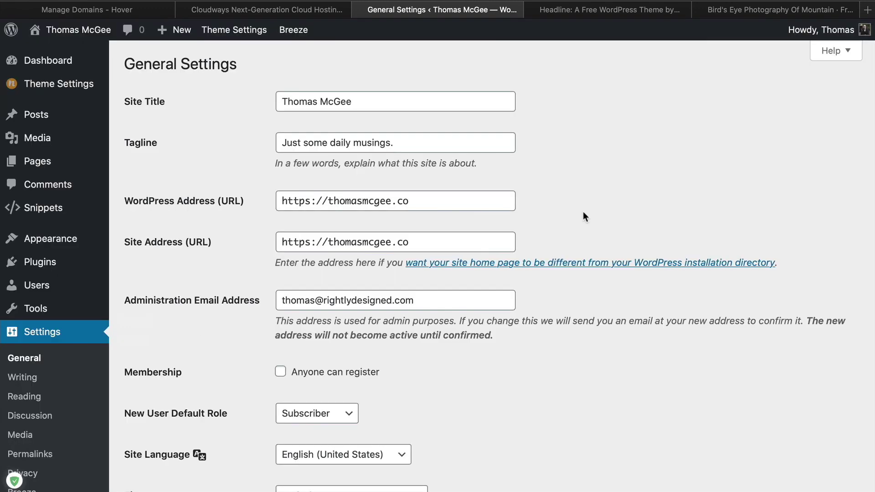
{"action": "scroll", "coordinate": [585, 217], "scroll_direction": "down", "scroll_amount": 5}
{"action": "left_click", "coordinate": [354, 272]}
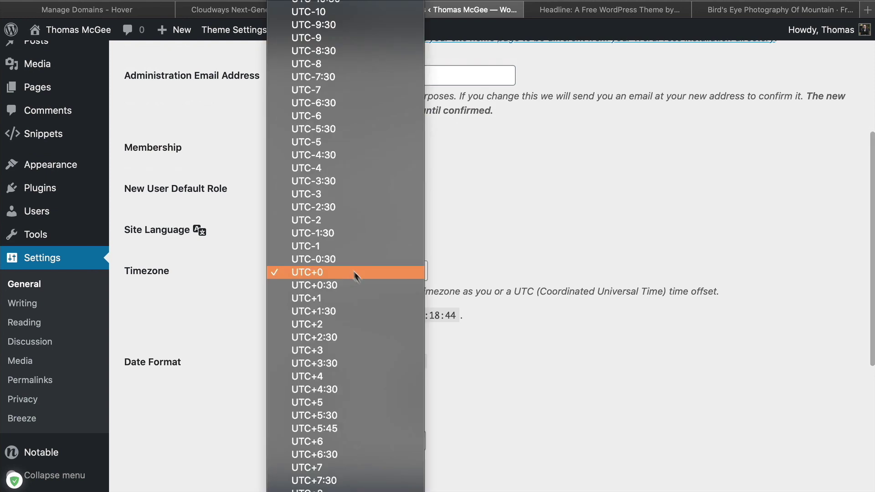
{"action": "scroll", "coordinate": [360, 312], "scroll_direction": "up", "scroll_amount": 20}
{"action": "left_click", "coordinate": [608, 278]}
Open Settings > Permalinks, showing the current /index.php/%year%/%monthnum%/%day%/ structure
{"action": "scroll", "coordinate": [666, 277], "scroll_direction": "down", "scroll_amount": 5}
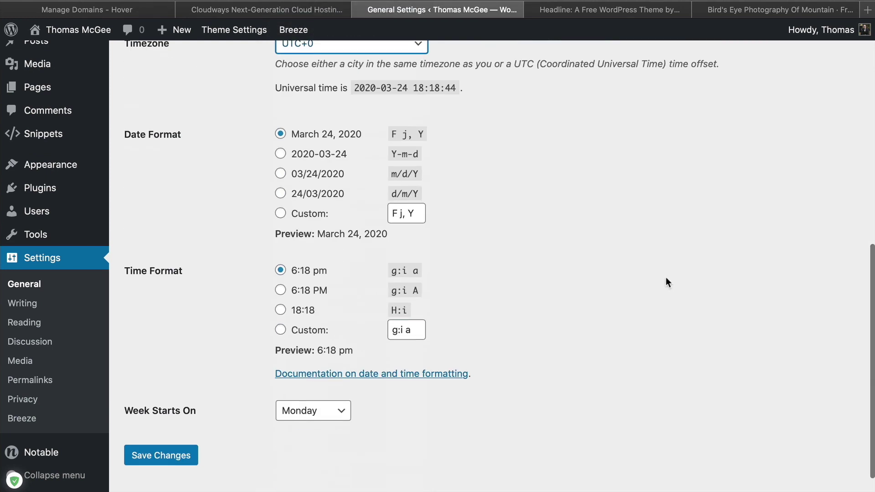
{"action": "scroll", "coordinate": [666, 277], "scroll_direction": "up", "scroll_amount": 10}
{"action": "scroll", "coordinate": [666, 278], "scroll_direction": "down", "scroll_amount": 4}
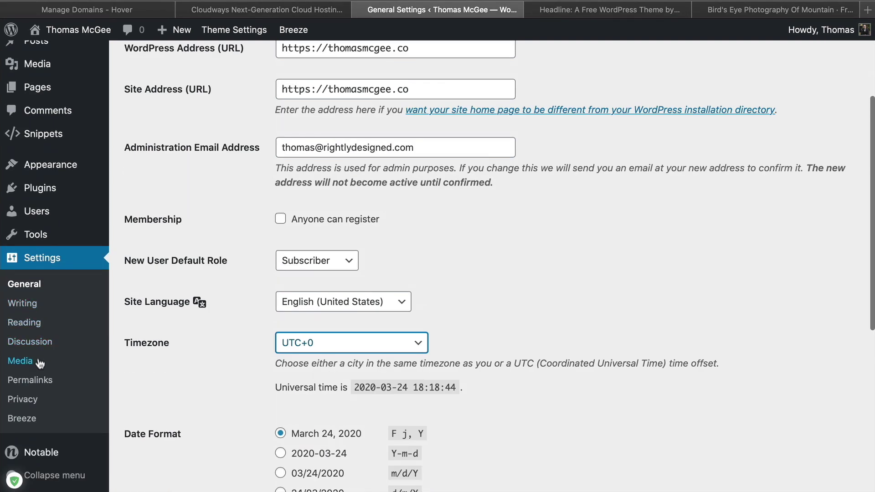
{"action": "left_click", "coordinate": [42, 382]}
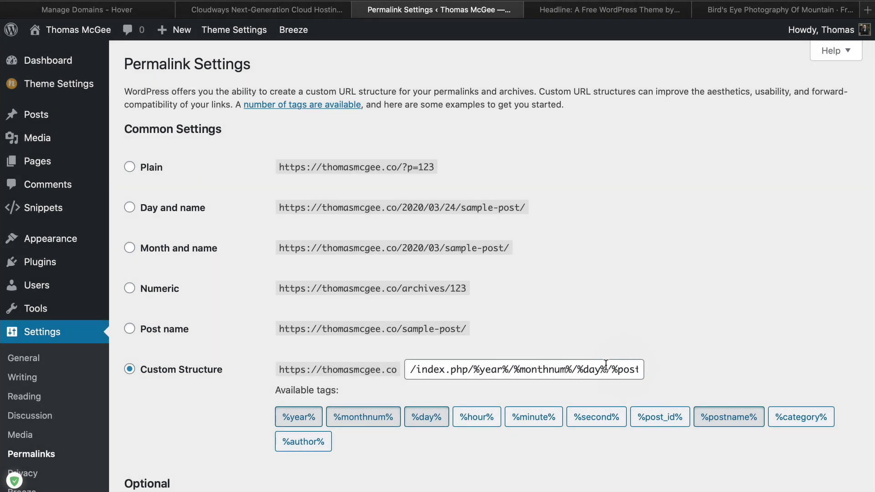
Switch permalinks to the Post name structure /%postname%/, save, and head back to the live site
{"action": "left_click", "coordinate": [159, 336]}
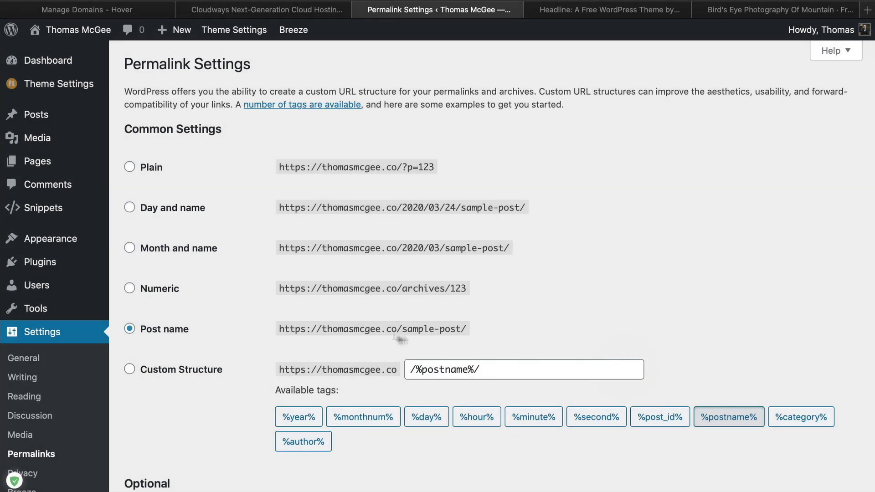
{"action": "left_click_drag", "start_coordinate": [403, 329], "coordinate": [445, 329]}
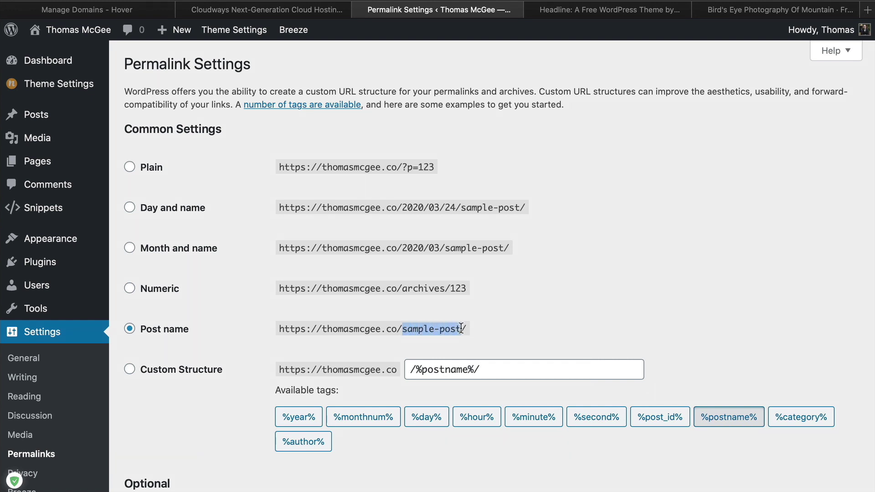
{"action": "left_click", "coordinate": [489, 338]}
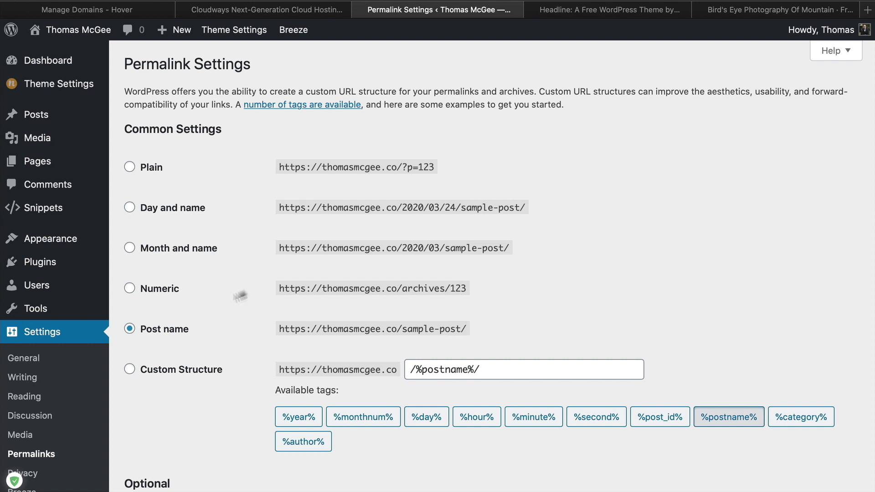
{"action": "scroll", "coordinate": [182, 426], "scroll_direction": "down", "scroll_amount": 5}
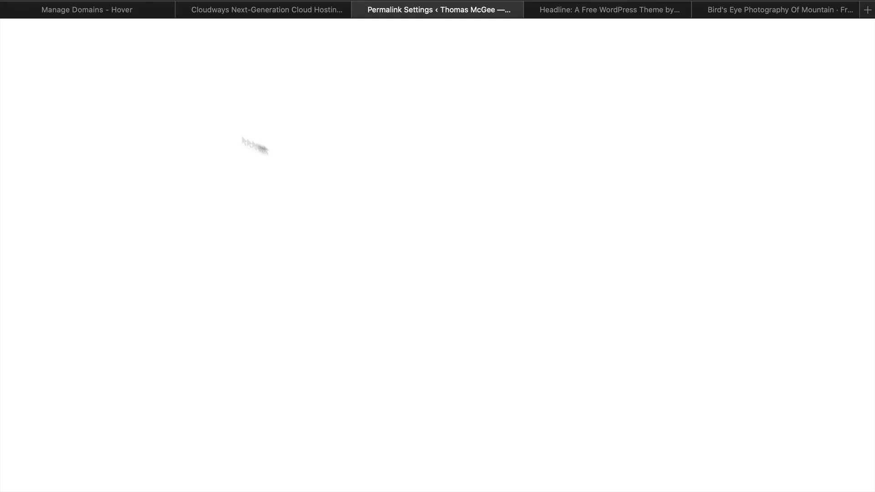
{"action": "mouse_move", "coordinate": [72, 33]}
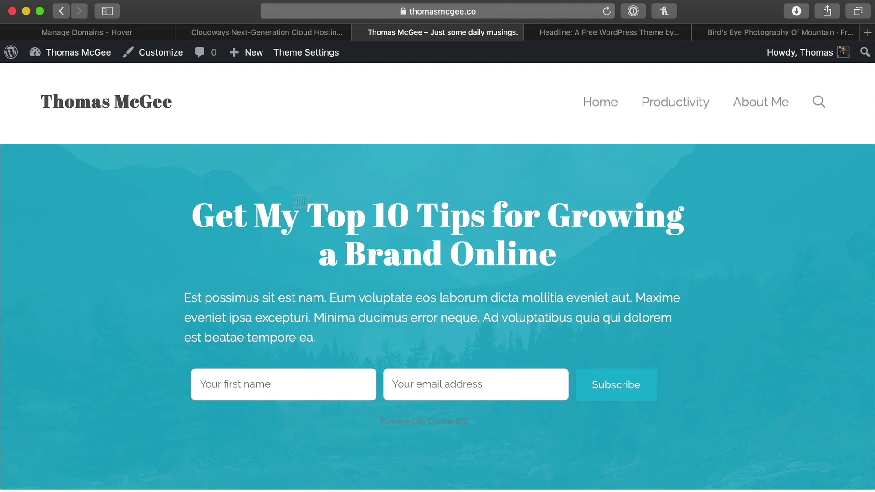
Open the test post to confirm its /hello-this-is-just-a-test-right-here/ address, then go to About Me
{"action": "scroll", "coordinate": [97, 264], "scroll_direction": "down", "scroll_amount": 6}
{"action": "left_click", "coordinate": [168, 333]}
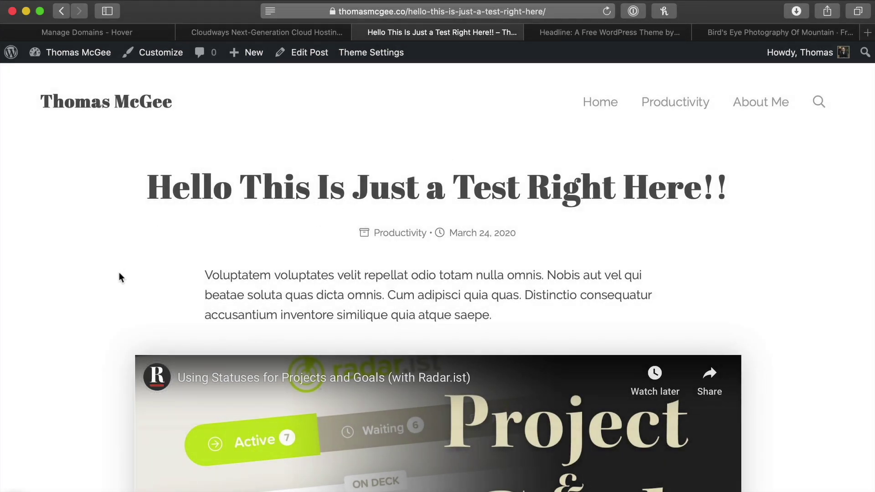
{"action": "scroll", "coordinate": [118, 278], "scroll_direction": "down", "scroll_amount": 15}
{"action": "scroll", "coordinate": [118, 279], "scroll_direction": "up", "scroll_amount": 15}
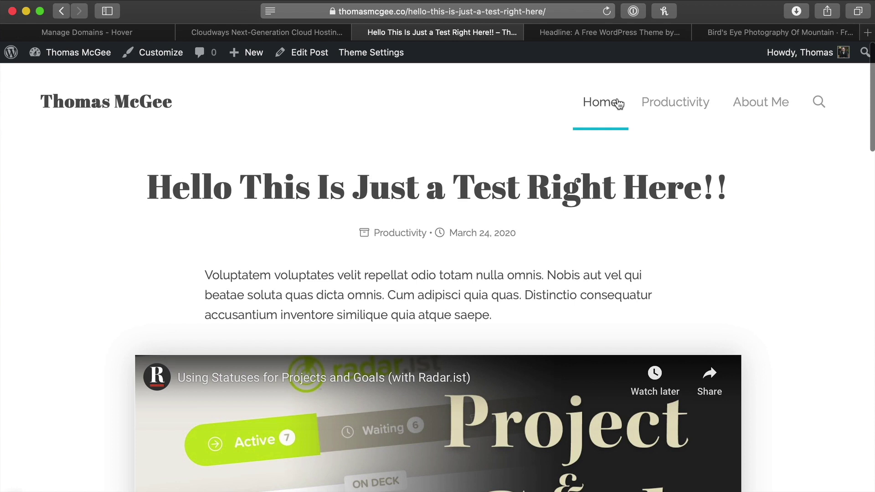
{"action": "left_click", "coordinate": [762, 107]}
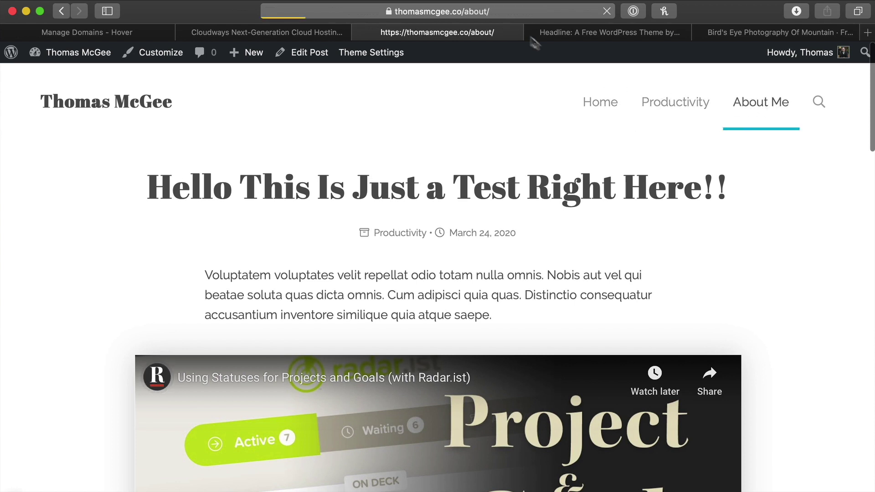